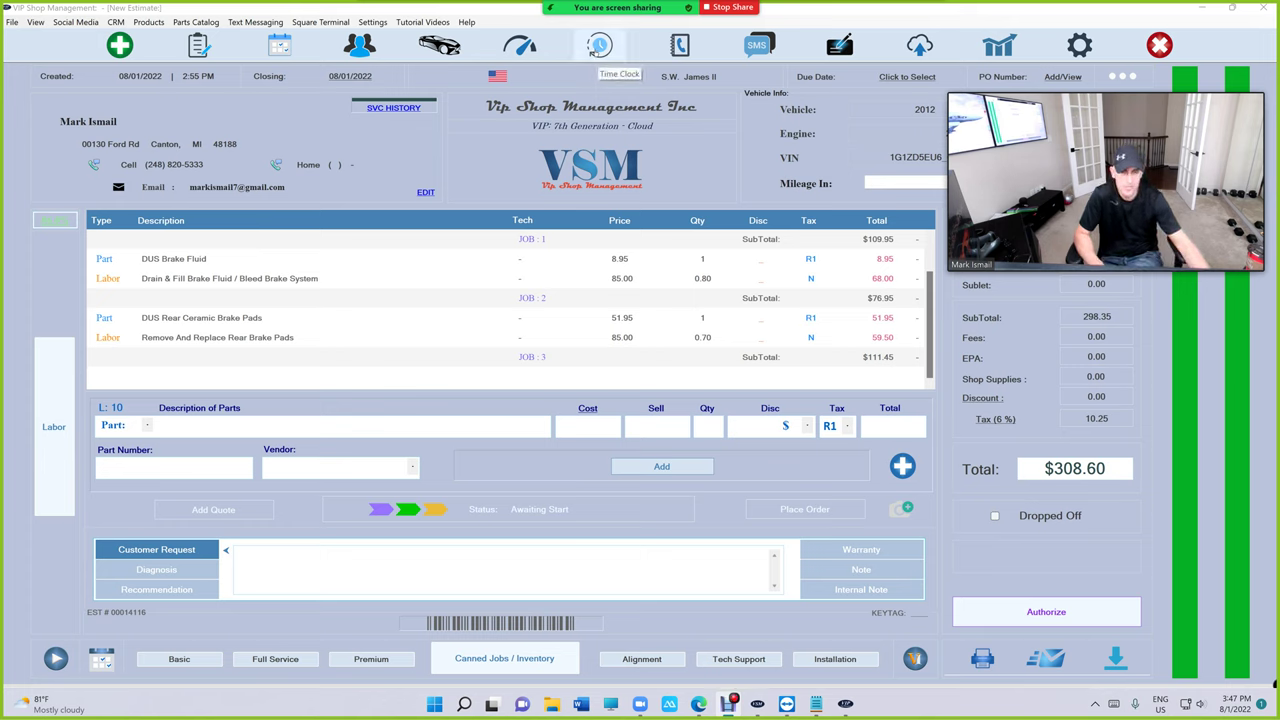
Search the customer list by the customer's name, select them, and scroll through their service history invoices.
{"action": "left_click", "coordinate": [597, 50]}
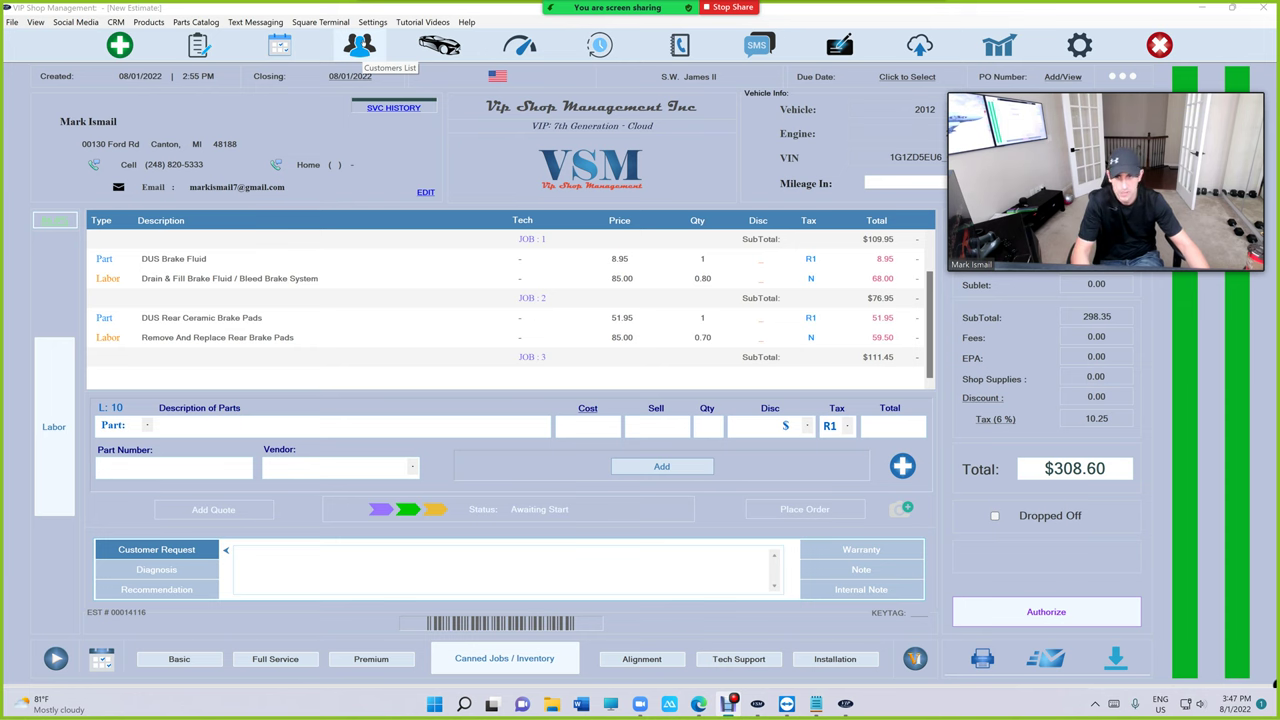
{"action": "left_click", "coordinate": [359, 46]}
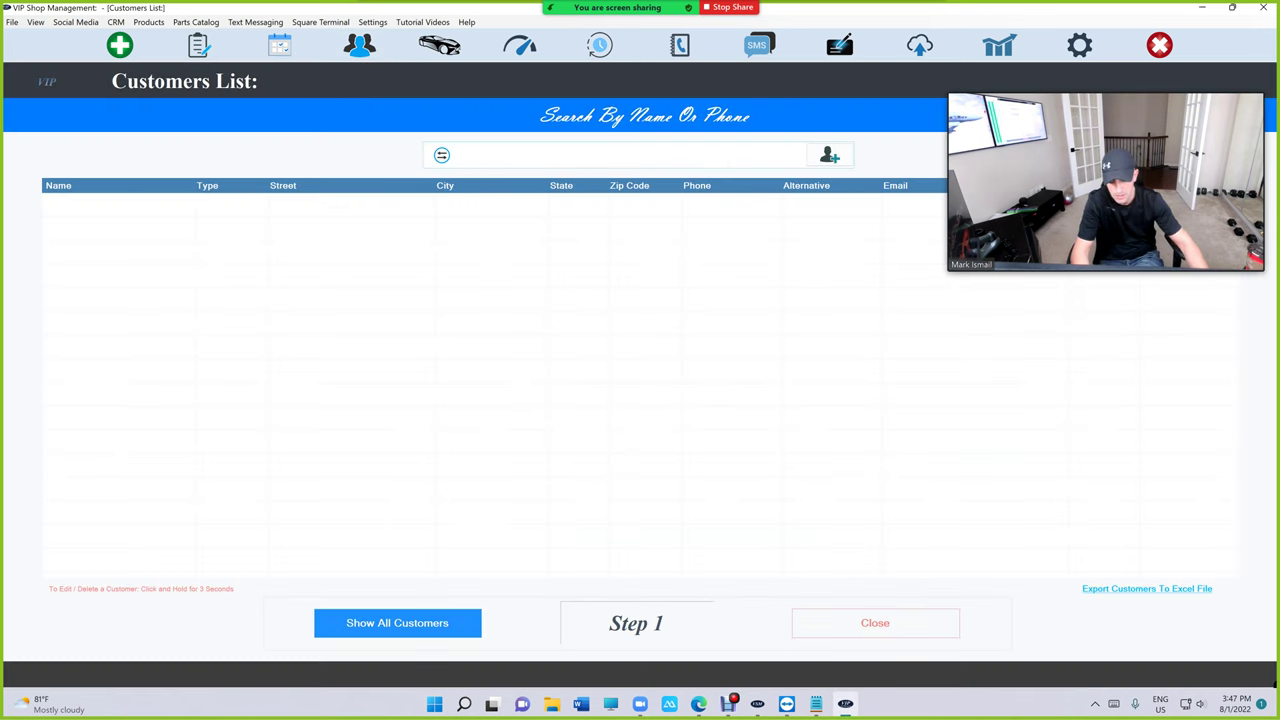
{"action": "type", "text": "mark is"}
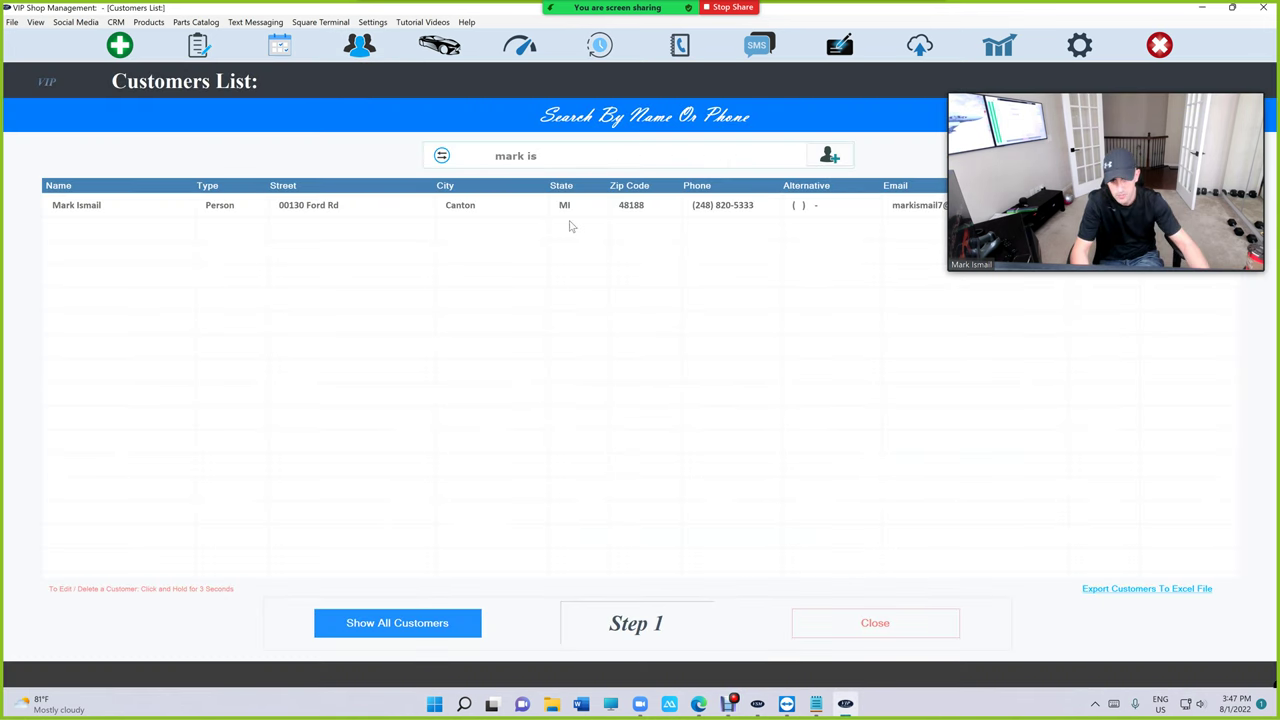
{"action": "left_click", "coordinate": [576, 210]}
{"action": "left_click_drag", "start_coordinate": [1066, 161], "coordinate": [1070, 427]}
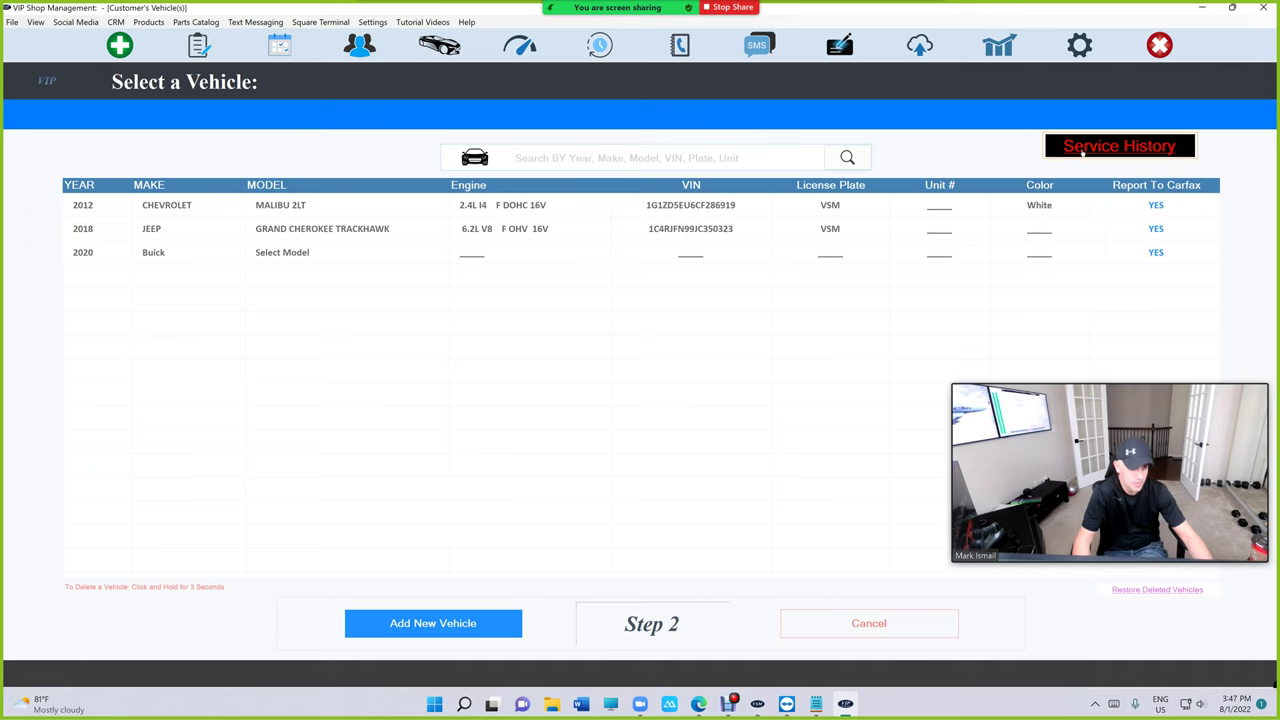
{"action": "left_click", "coordinate": [1083, 150]}
{"action": "scroll", "coordinate": [657, 270], "scroll_direction": "down", "scroll_amount": 10}
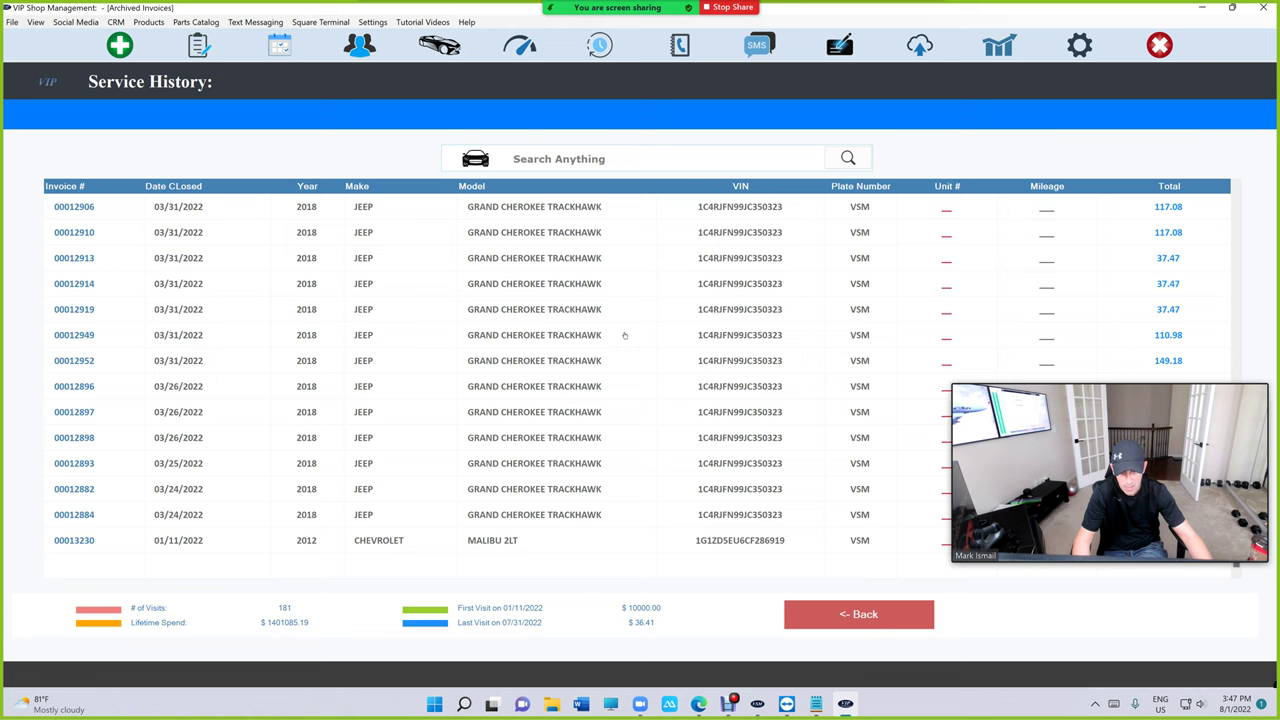
{"action": "scroll", "coordinate": [614, 337], "scroll_direction": "up", "scroll_amount": 15}
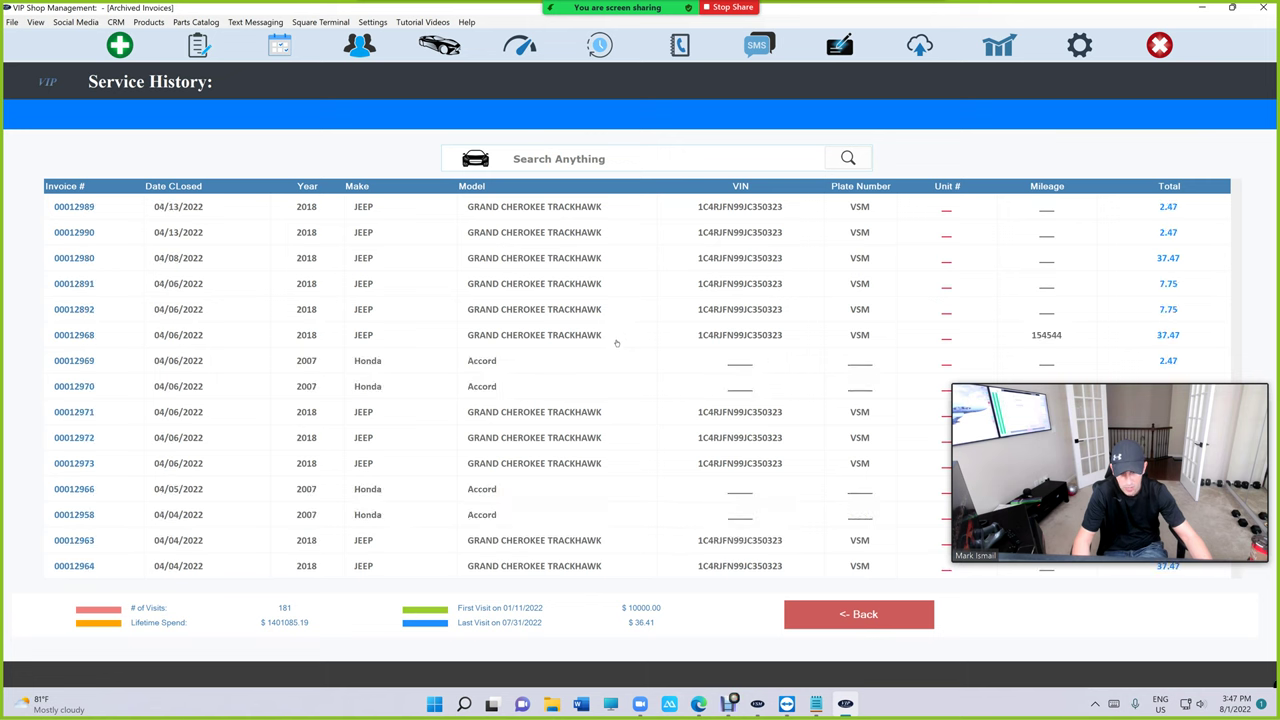
{"action": "left_click", "coordinate": [877, 622]}
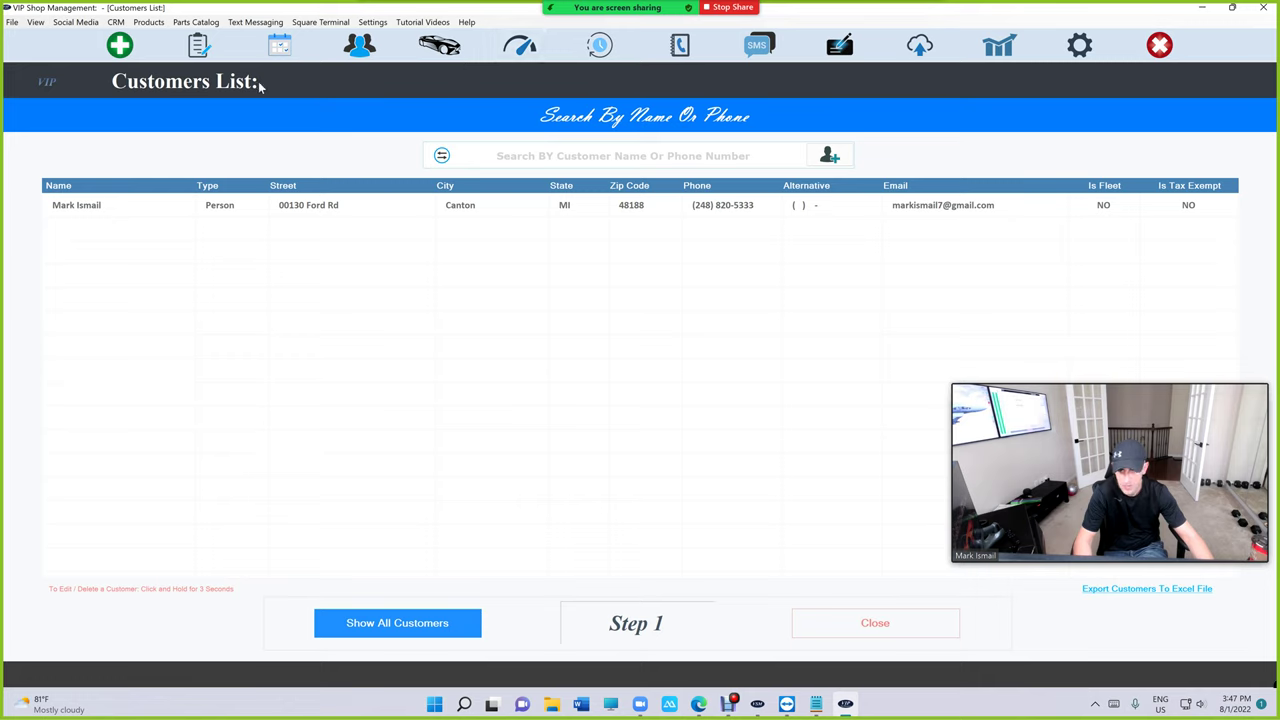
Select the customer's record again and recheck their service history before going back to the list.
{"action": "left_click_drag", "start_coordinate": [1084, 503], "coordinate": [1084, 190]}
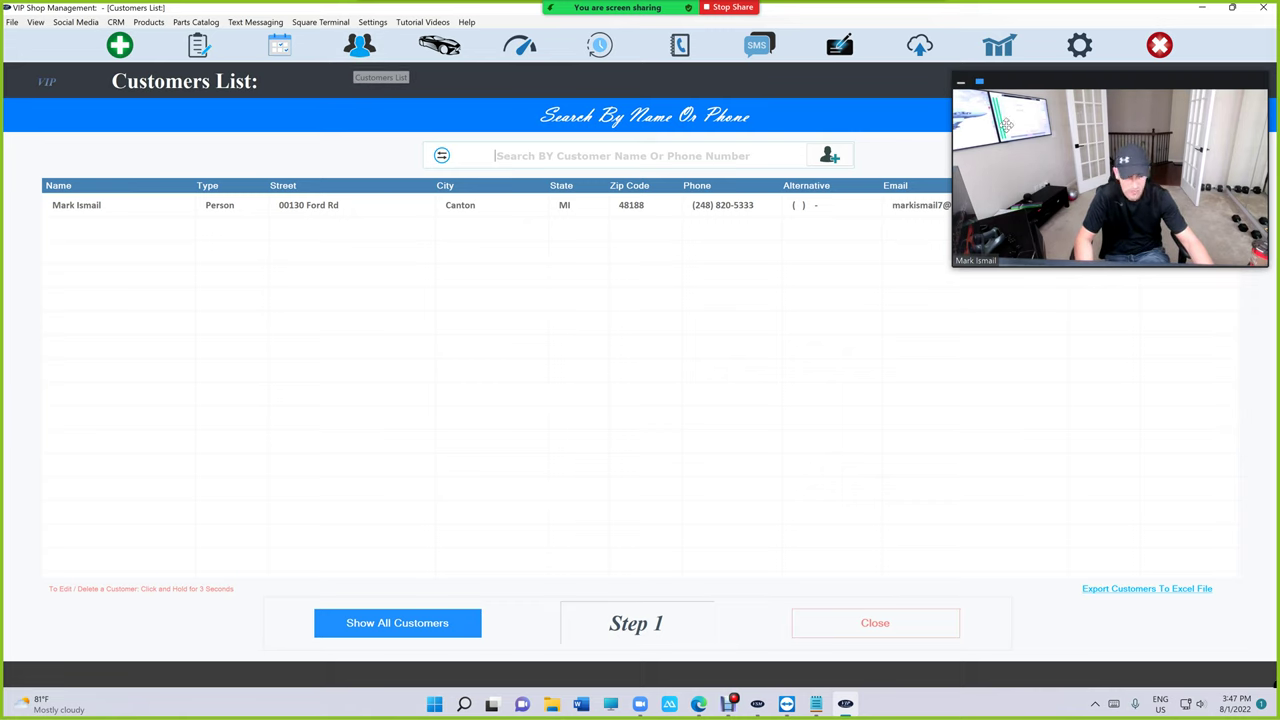
{"action": "left_click_drag", "start_coordinate": [1100, 170], "coordinate": [1110, 374]}
{"action": "left_click", "coordinate": [475, 212]}
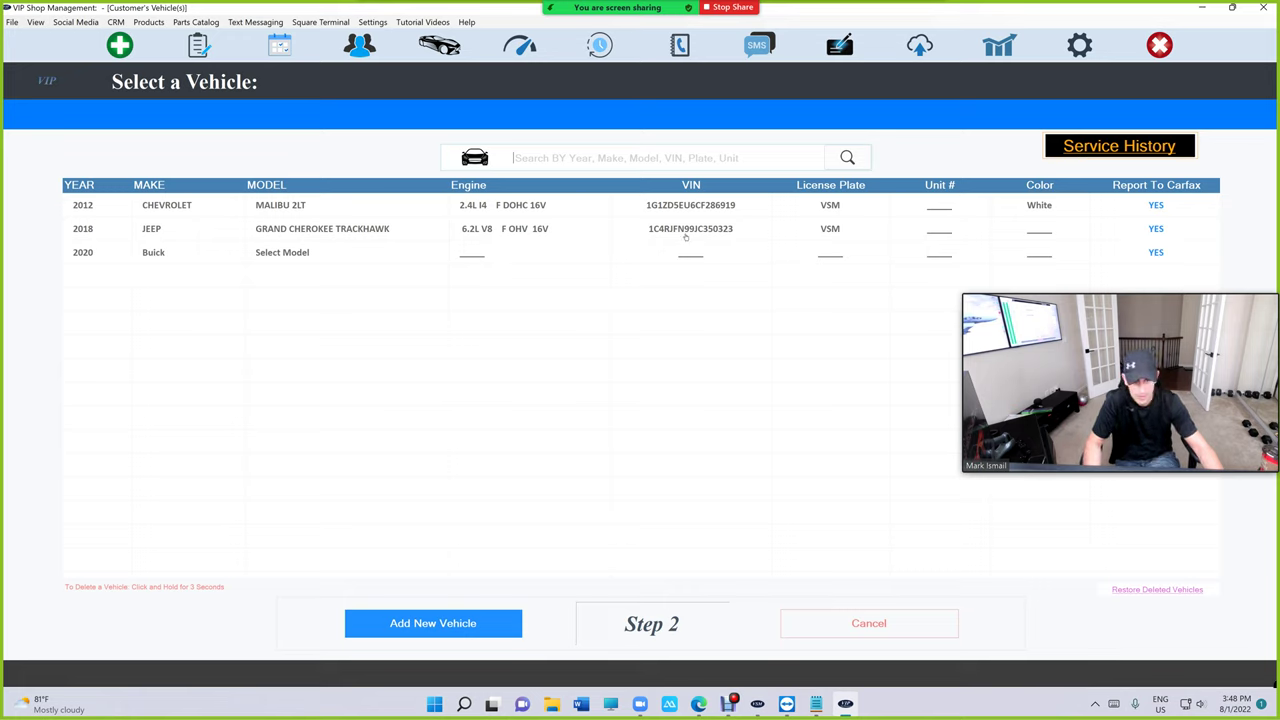
{"action": "left_click", "coordinate": [1121, 148]}
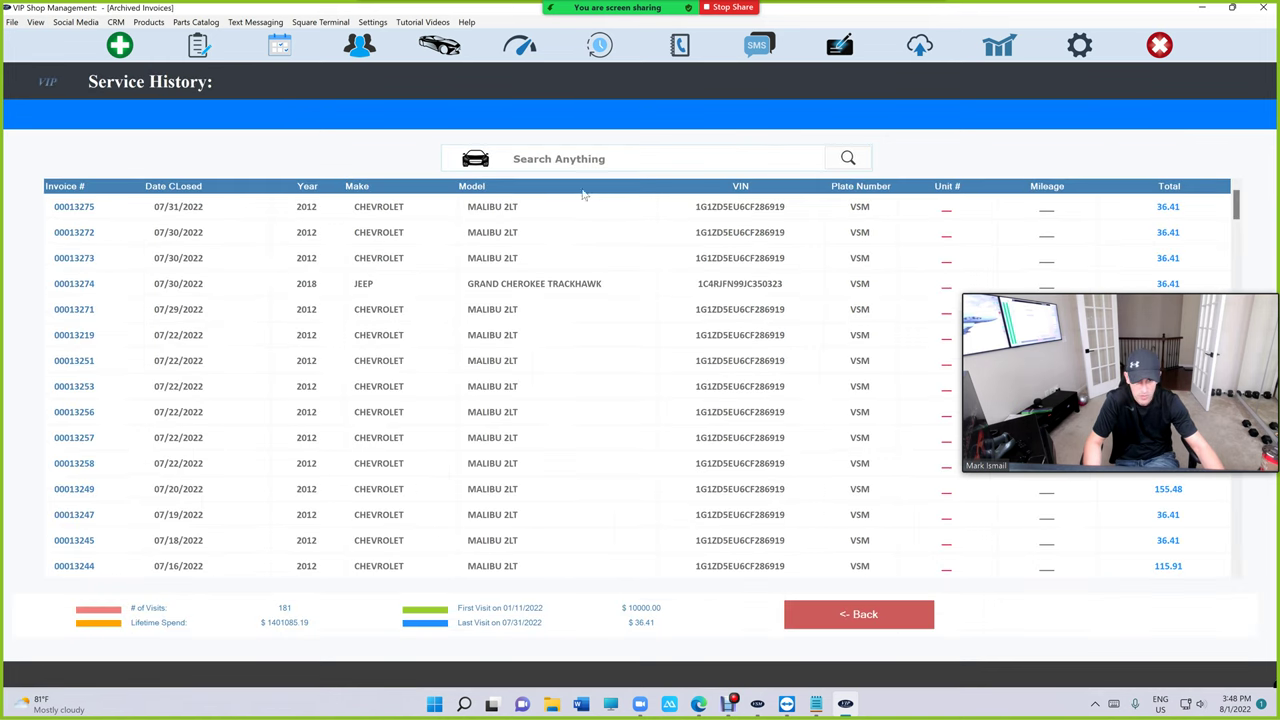
{"action": "scroll", "coordinate": [563, 320], "scroll_direction": "down", "scroll_amount": 15}
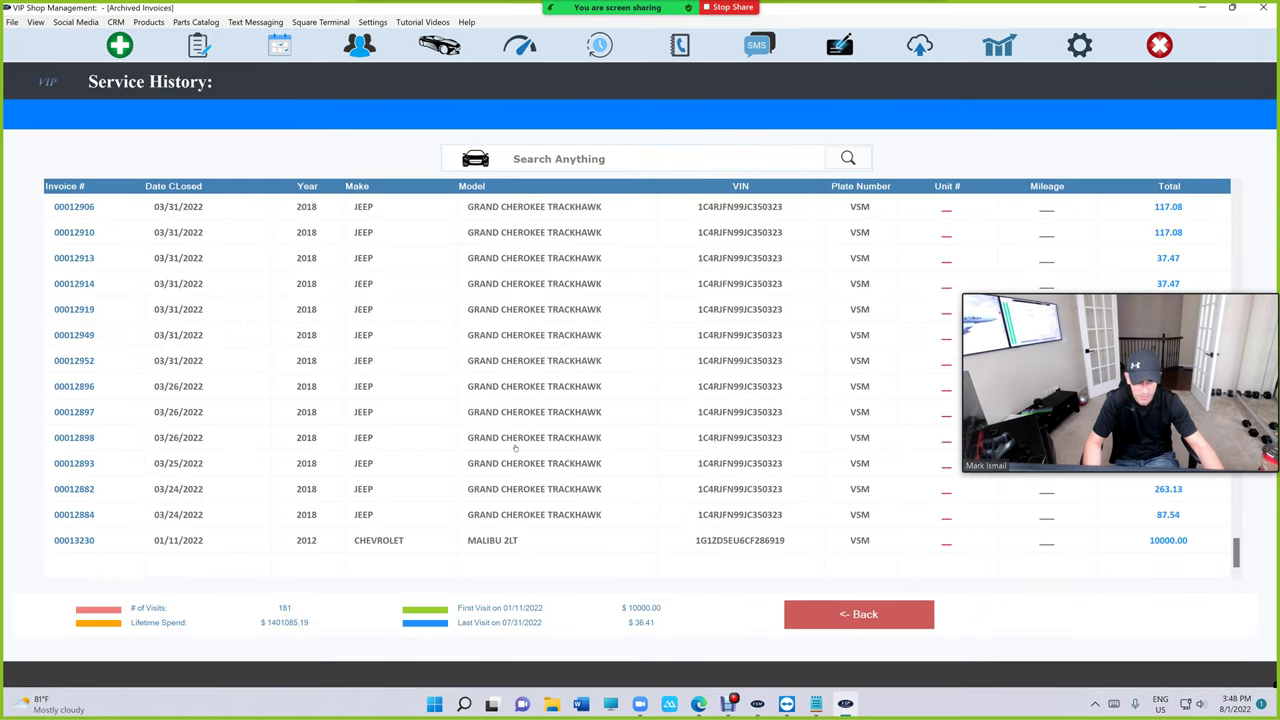
{"action": "left_click", "coordinate": [858, 614]}
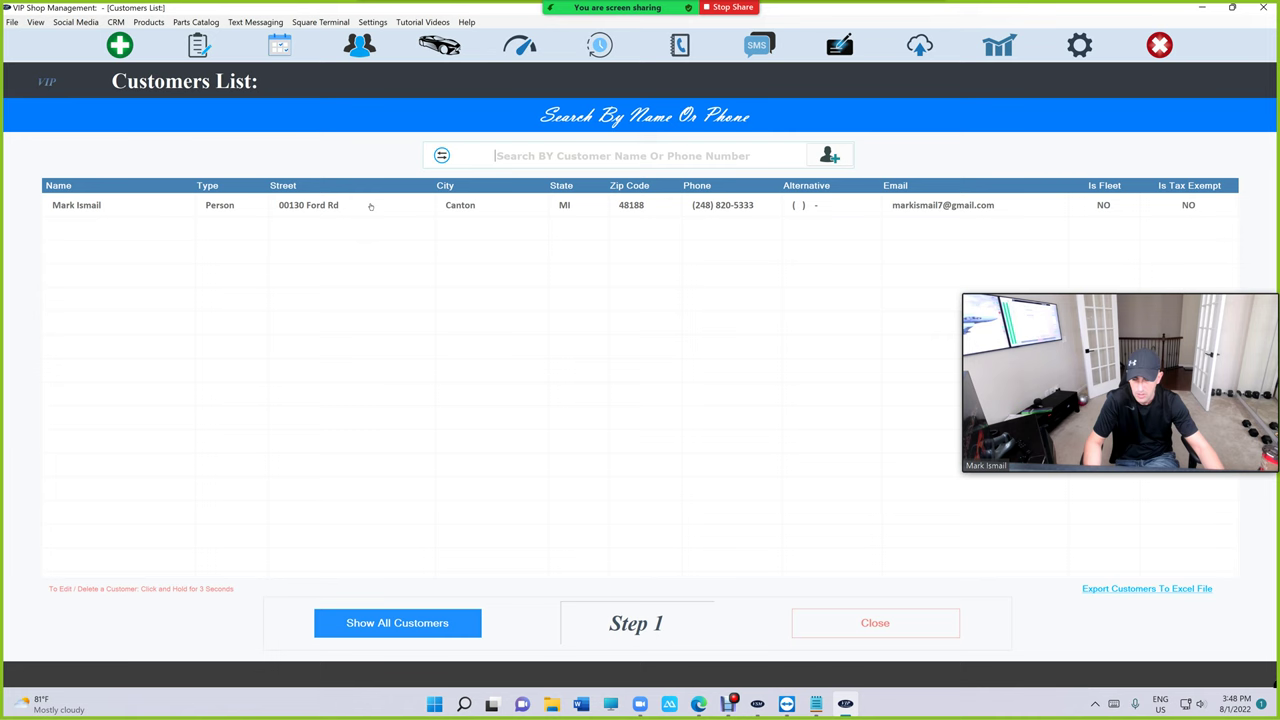
Add the Brakes (Front Caliper LF) canned job to the in-progress estimate, bringing it to $497.32.
{"action": "left_click", "coordinate": [198, 45]}
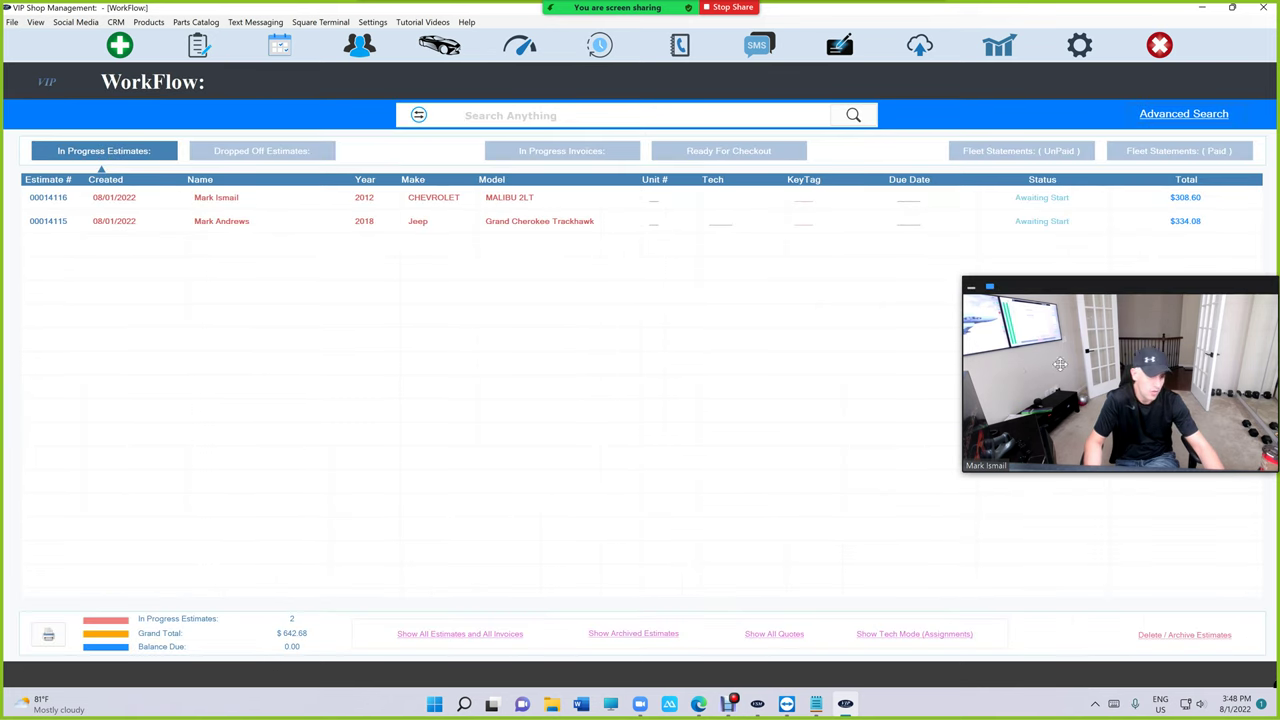
{"action": "left_click_drag", "start_coordinate": [1059, 364], "coordinate": [1054, 170]}
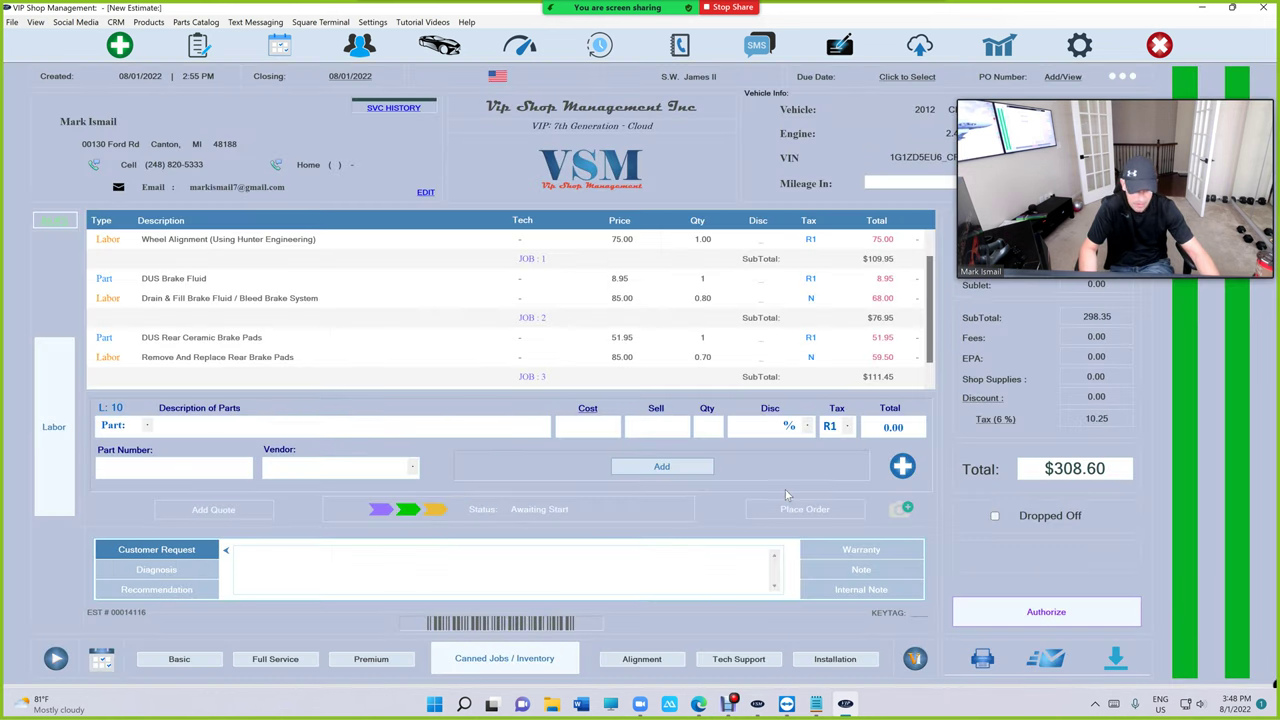
{"action": "left_click", "coordinate": [555, 659]}
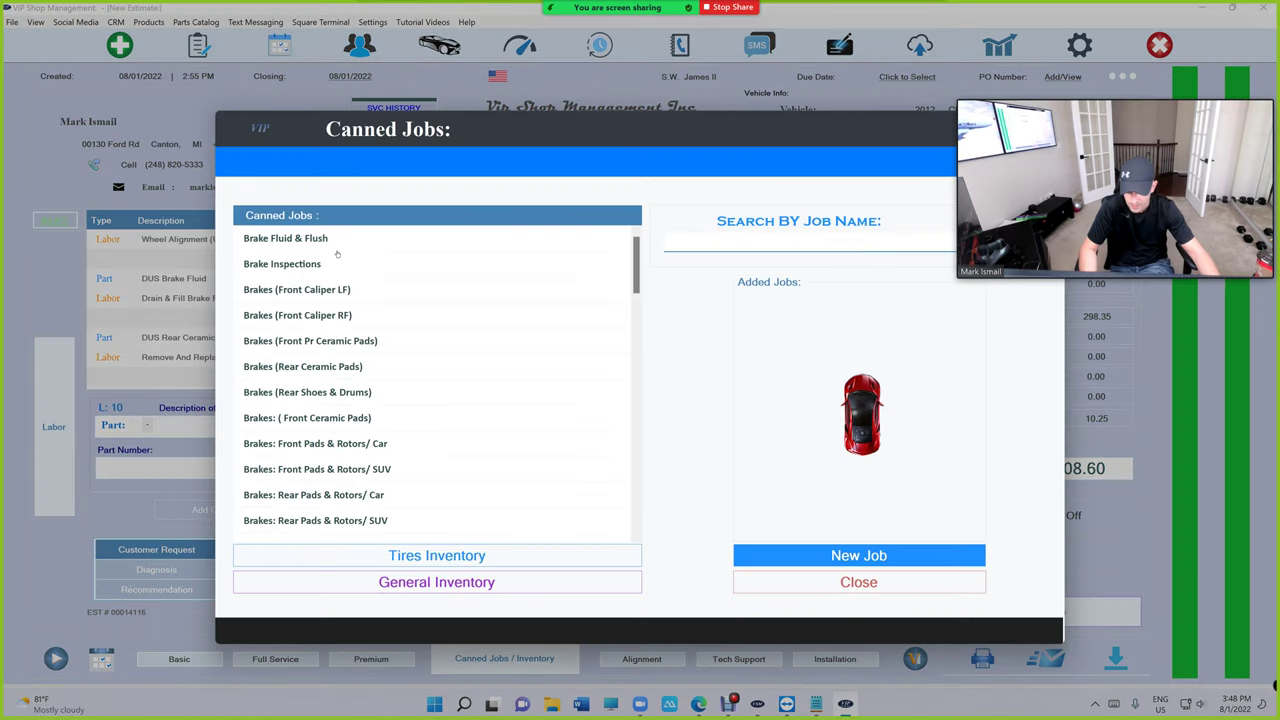
{"action": "double_click", "coordinate": [352, 340]}
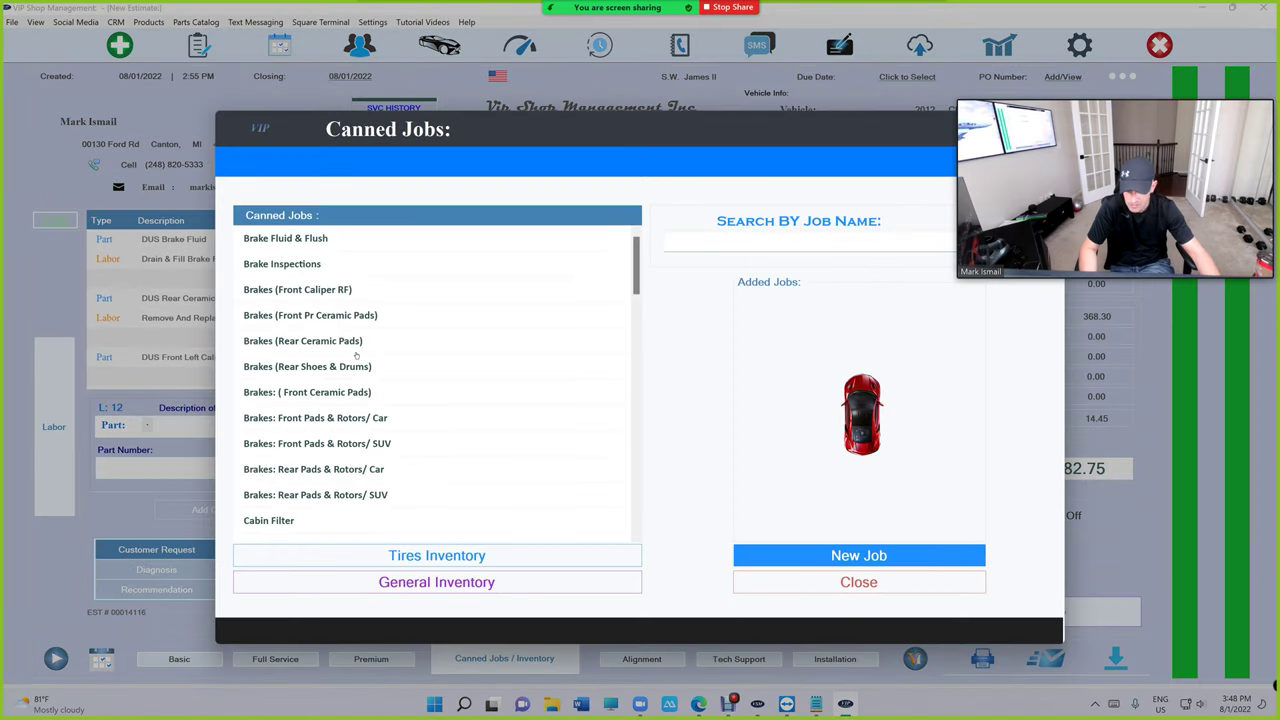
{"action": "left_click", "coordinate": [858, 582]}
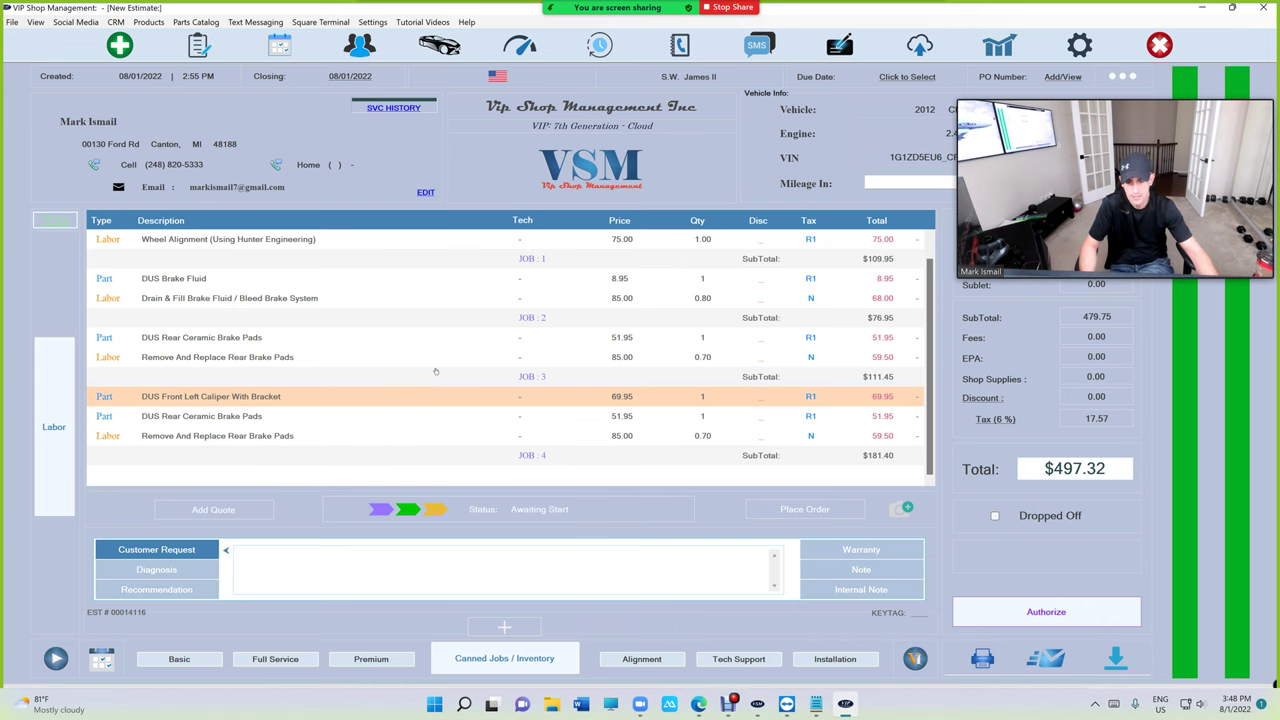
{"action": "left_click", "coordinate": [531, 645]}
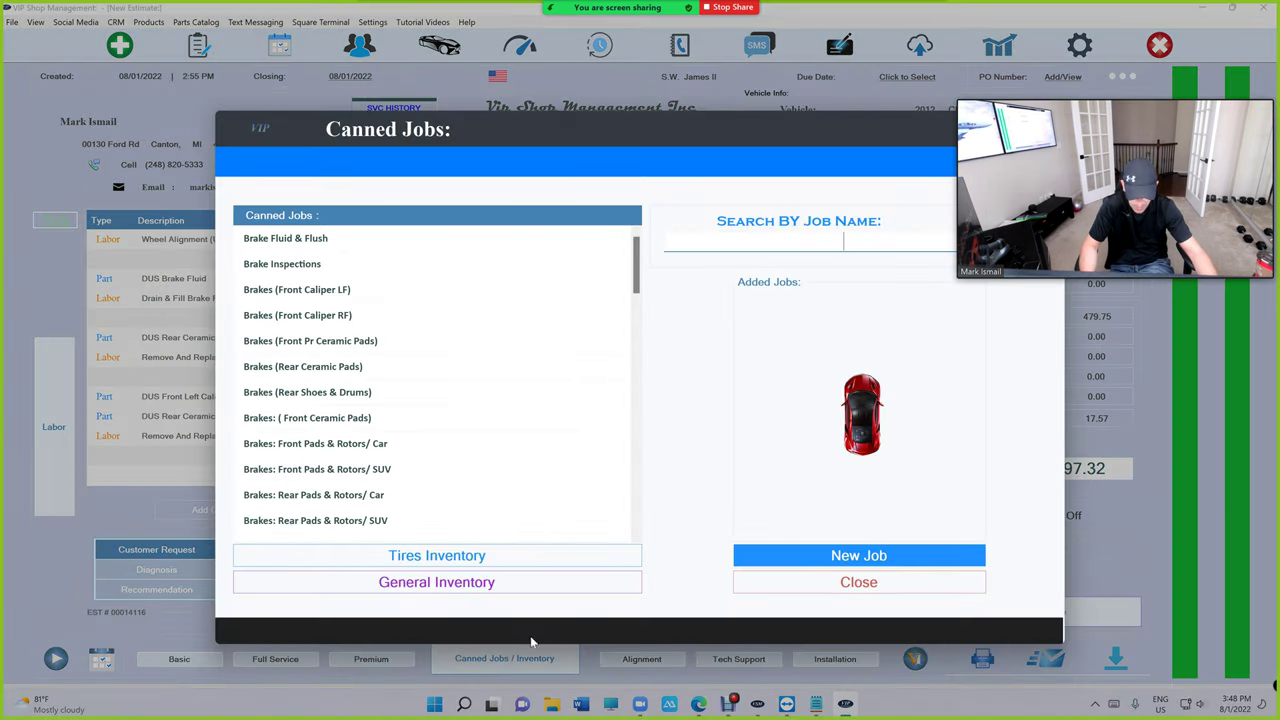
{"action": "left_click", "coordinate": [740, 584]}
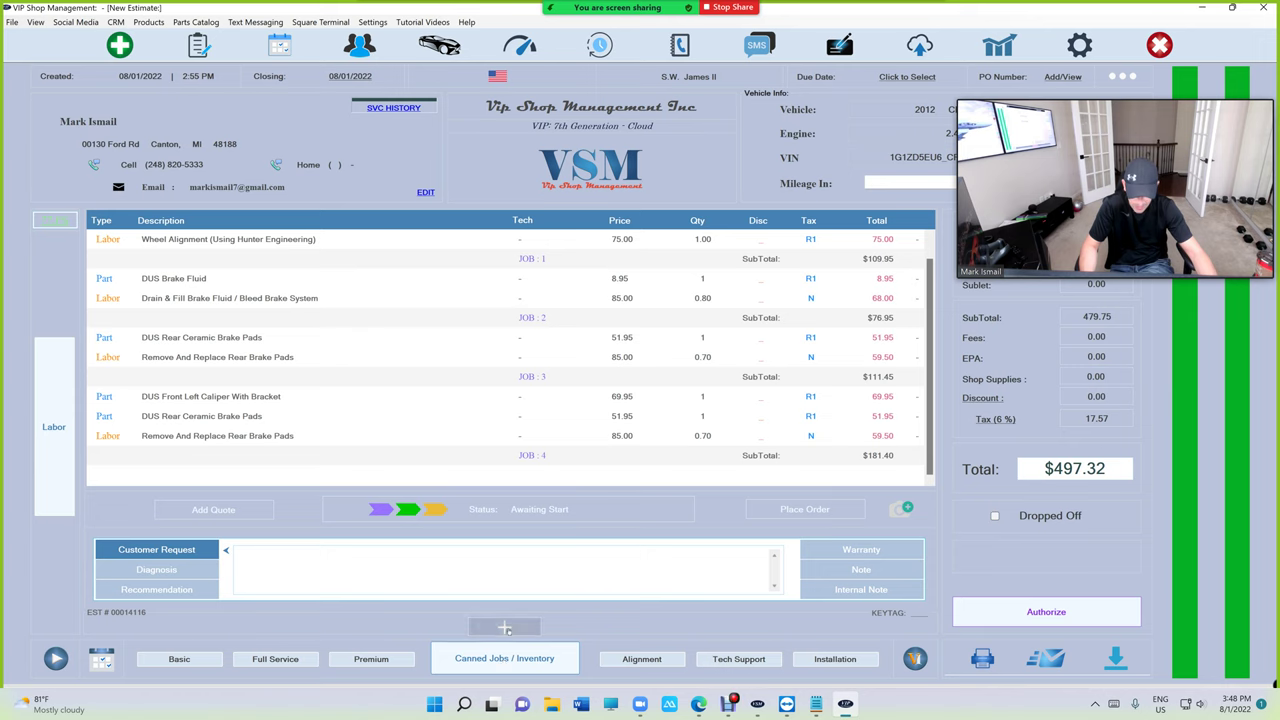
{"action": "left_click", "coordinate": [505, 627]}
{"action": "left_click", "coordinate": [506, 625]}
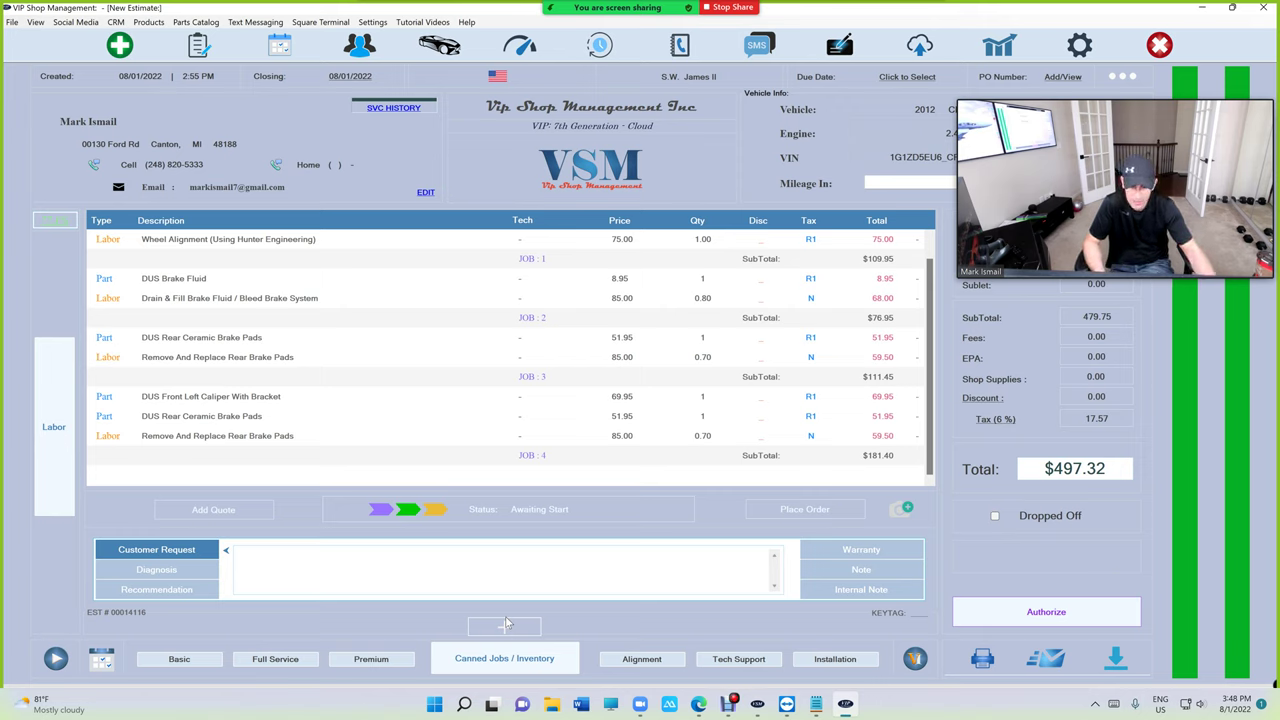
{"action": "left_click", "coordinate": [505, 625]}
{"action": "left_click", "coordinate": [506, 626]}
{"action": "left_click", "coordinate": [506, 626]}
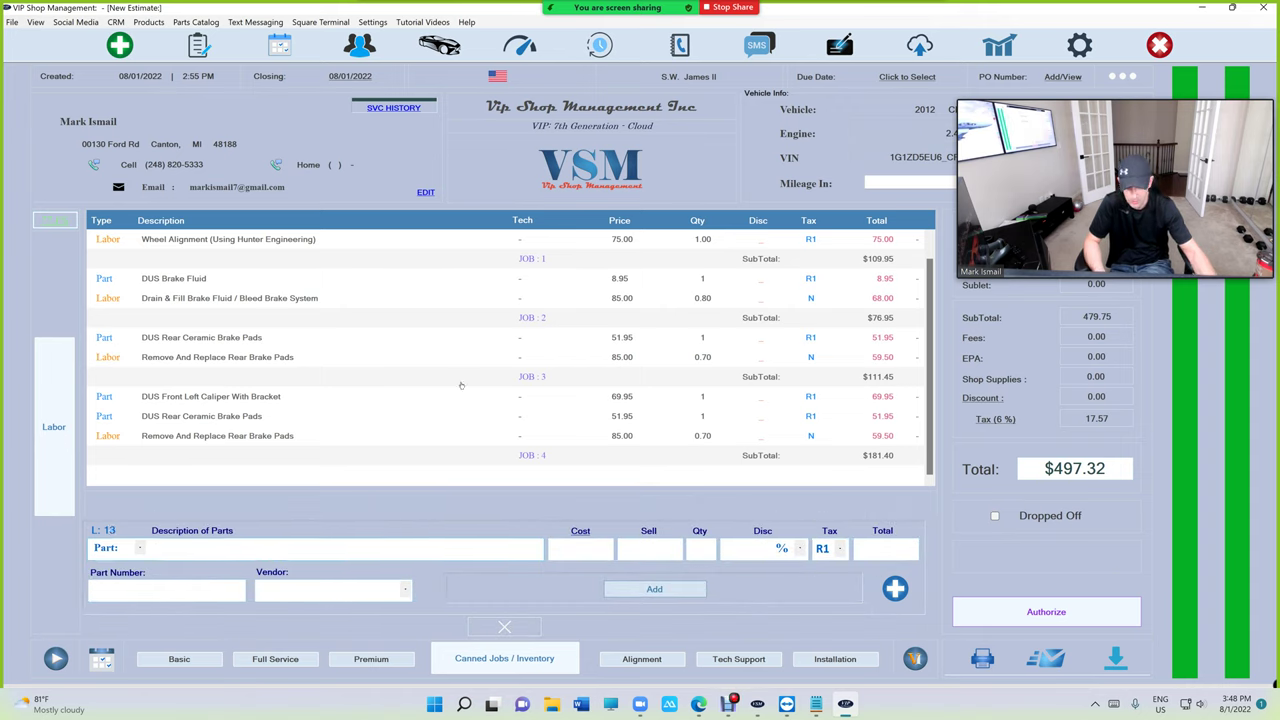
{"action": "left_click", "coordinate": [554, 358]}
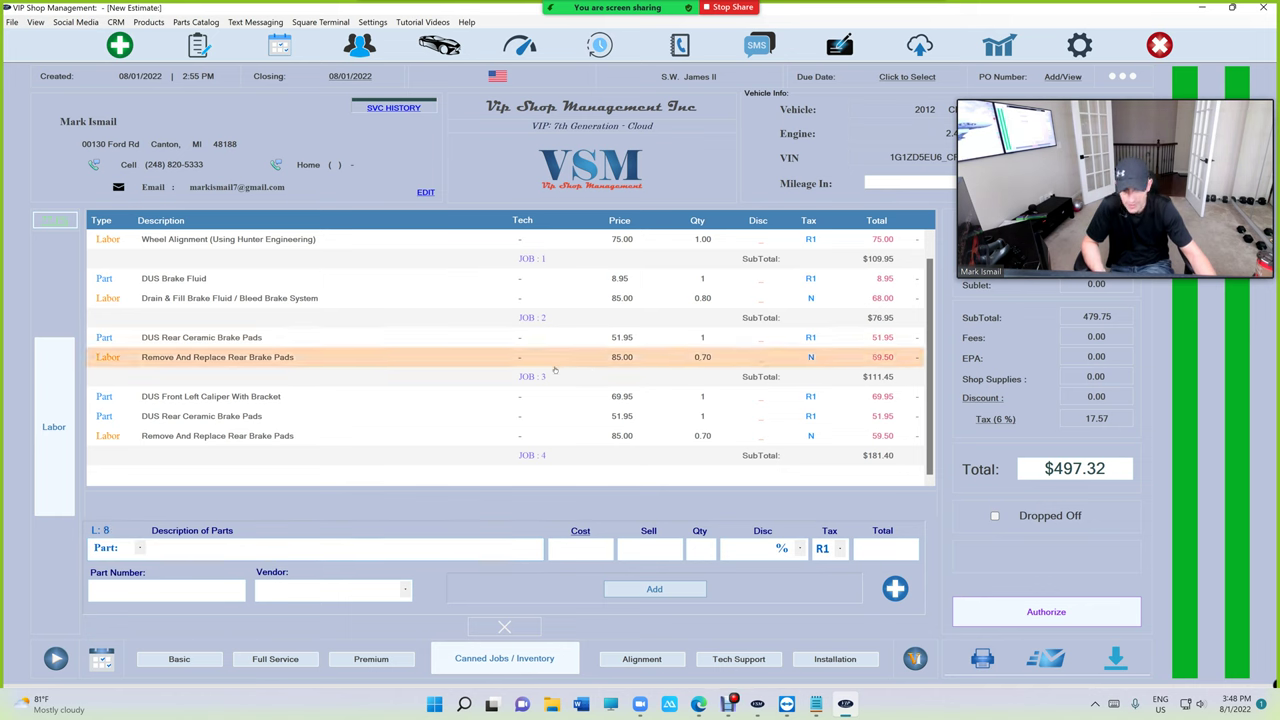
{"action": "left_click", "coordinate": [491, 414]}
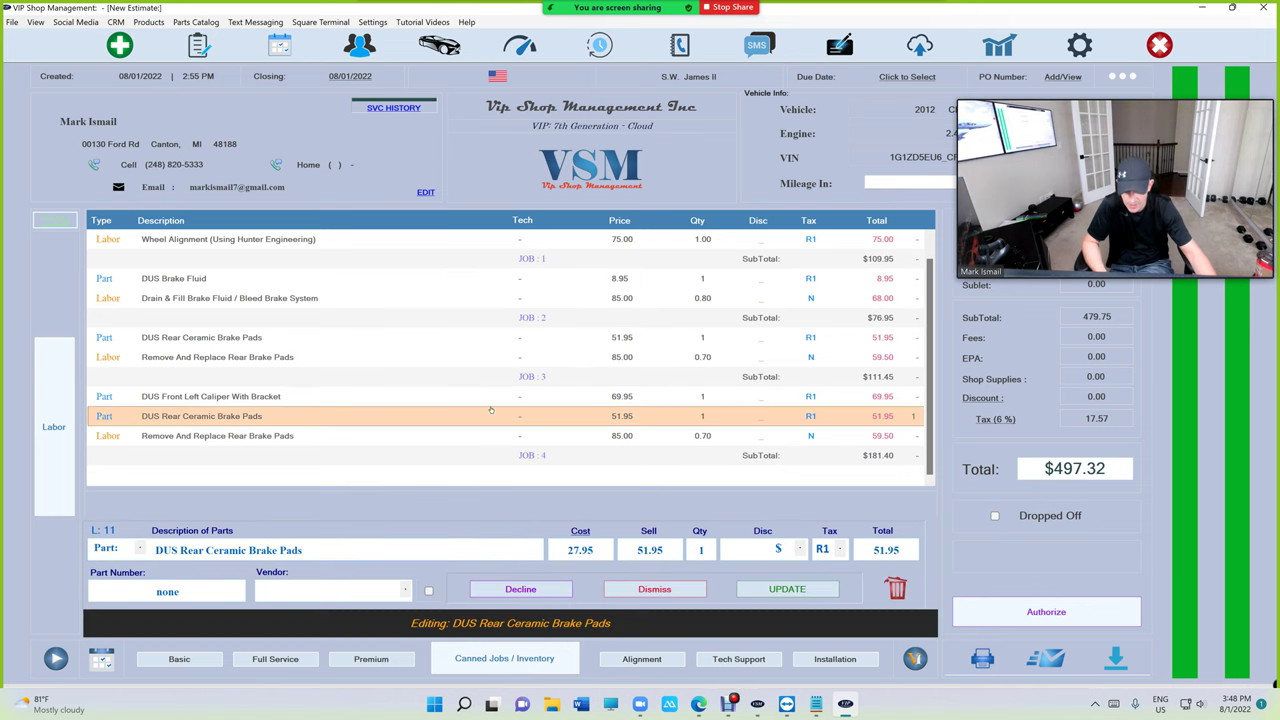
{"action": "left_click", "coordinate": [652, 589]}
{"action": "left_click", "coordinate": [150, 546]}
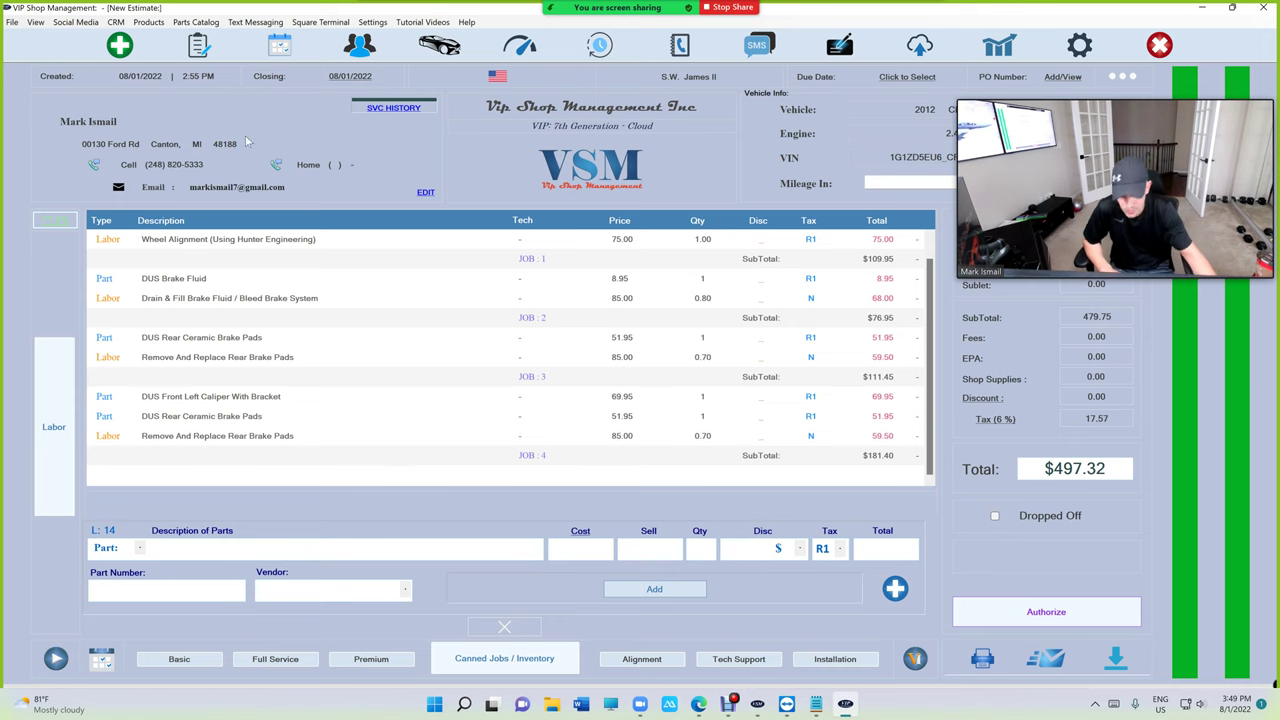
{"action": "left_click", "coordinate": [494, 634]}
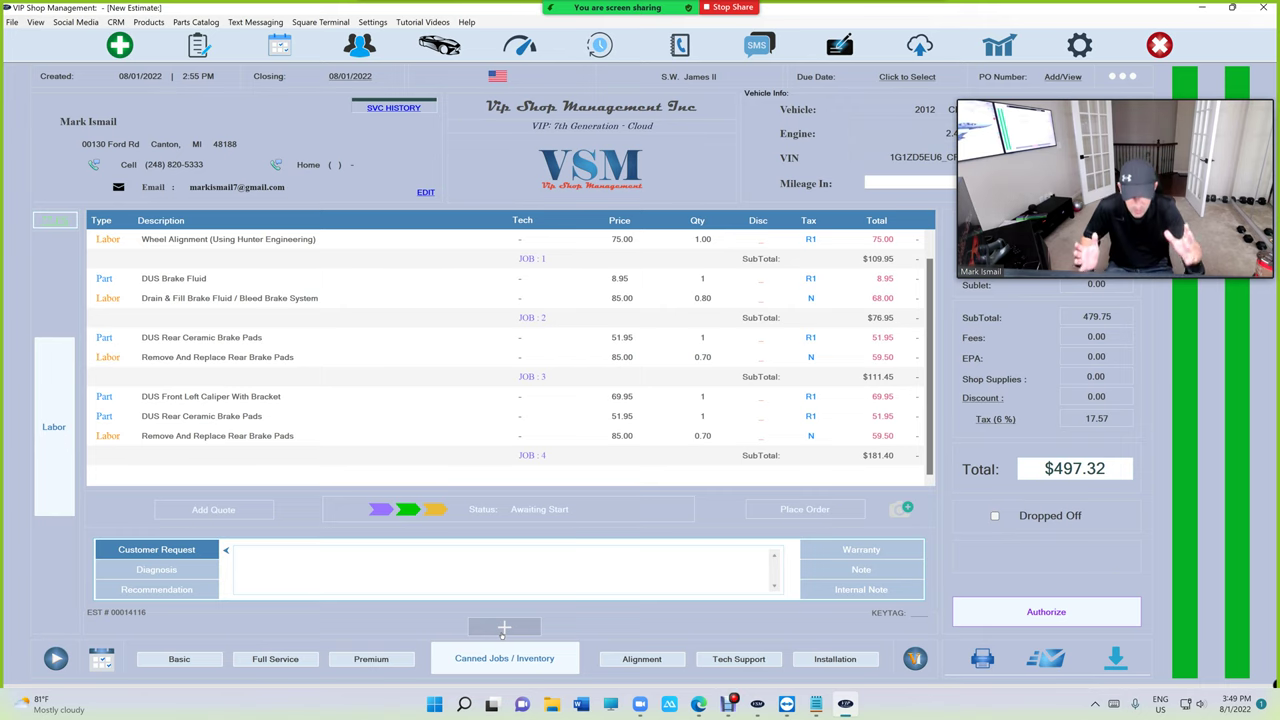
Delete job 4 from the estimate.
{"action": "left_click", "coordinate": [535, 457]}
{"action": "left_click", "coordinate": [716, 506]}
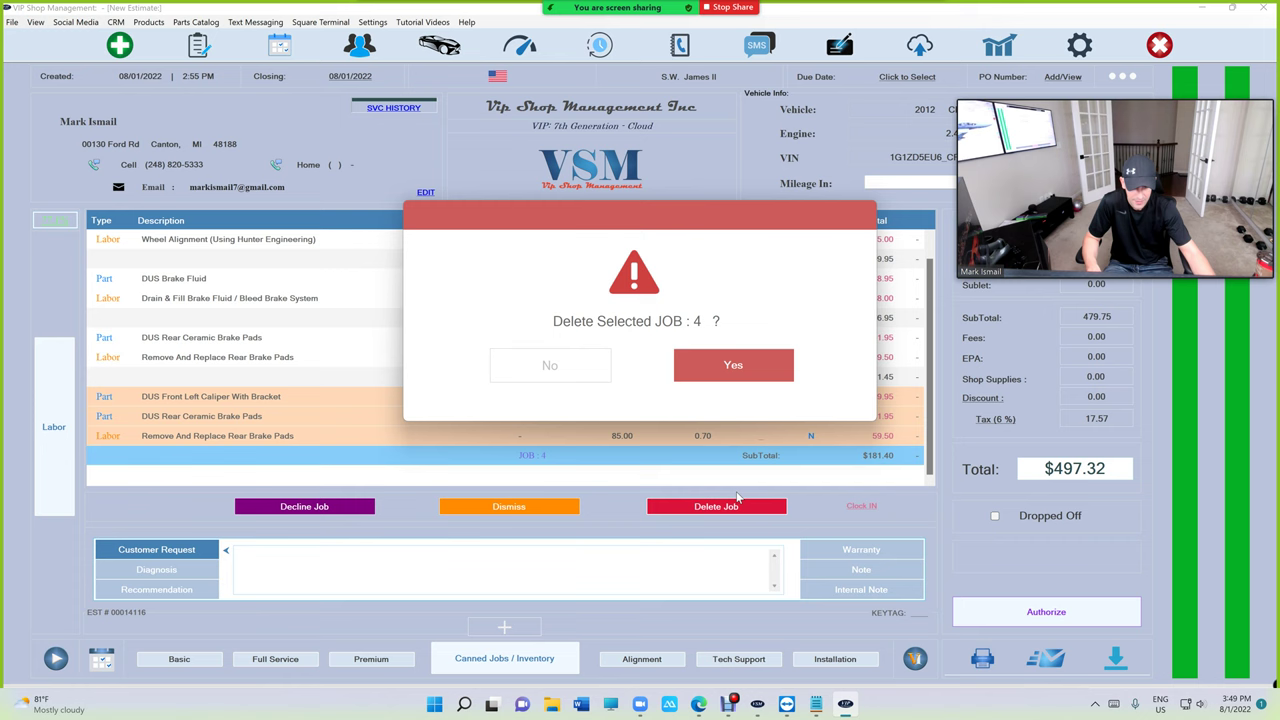
{"action": "left_click", "coordinate": [733, 366]}
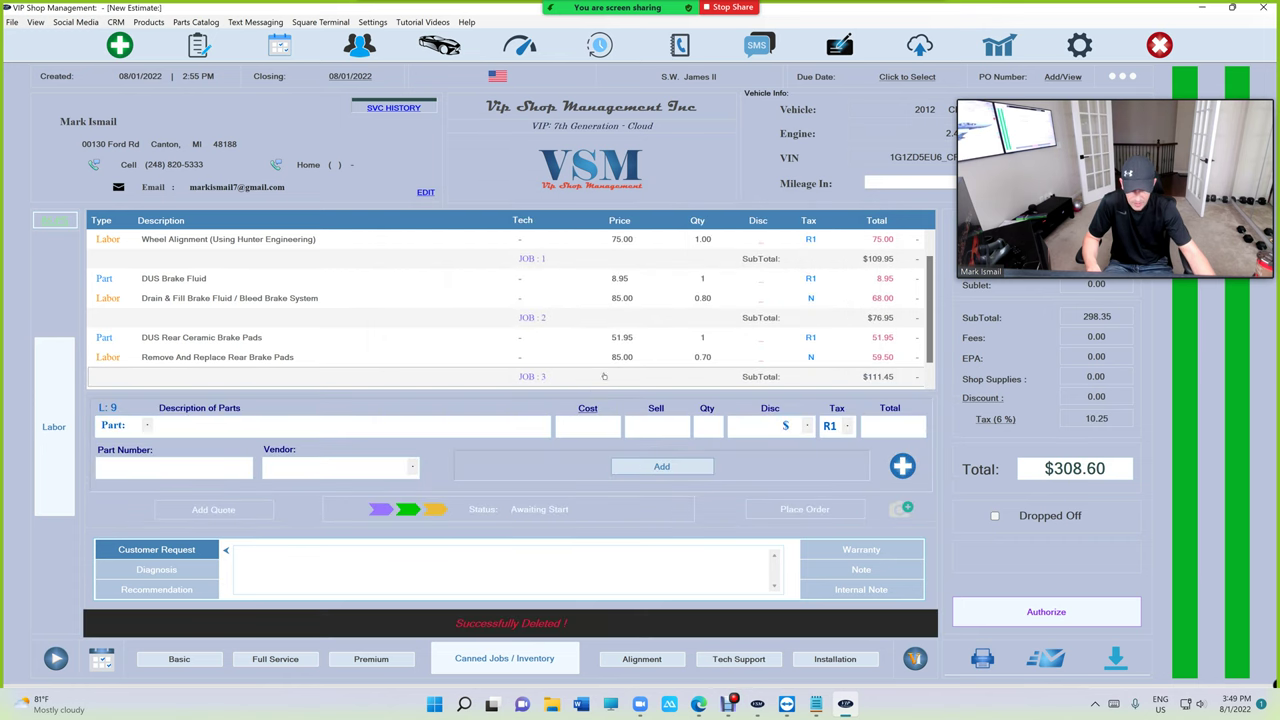
Clock in jobs 3 and 2, clock job 2 back out, and bring up the Print As options.
{"action": "left_click", "coordinate": [604, 376]}
{"action": "scroll", "coordinate": [728, 371], "scroll_direction": "down", "scroll_amount": 2}
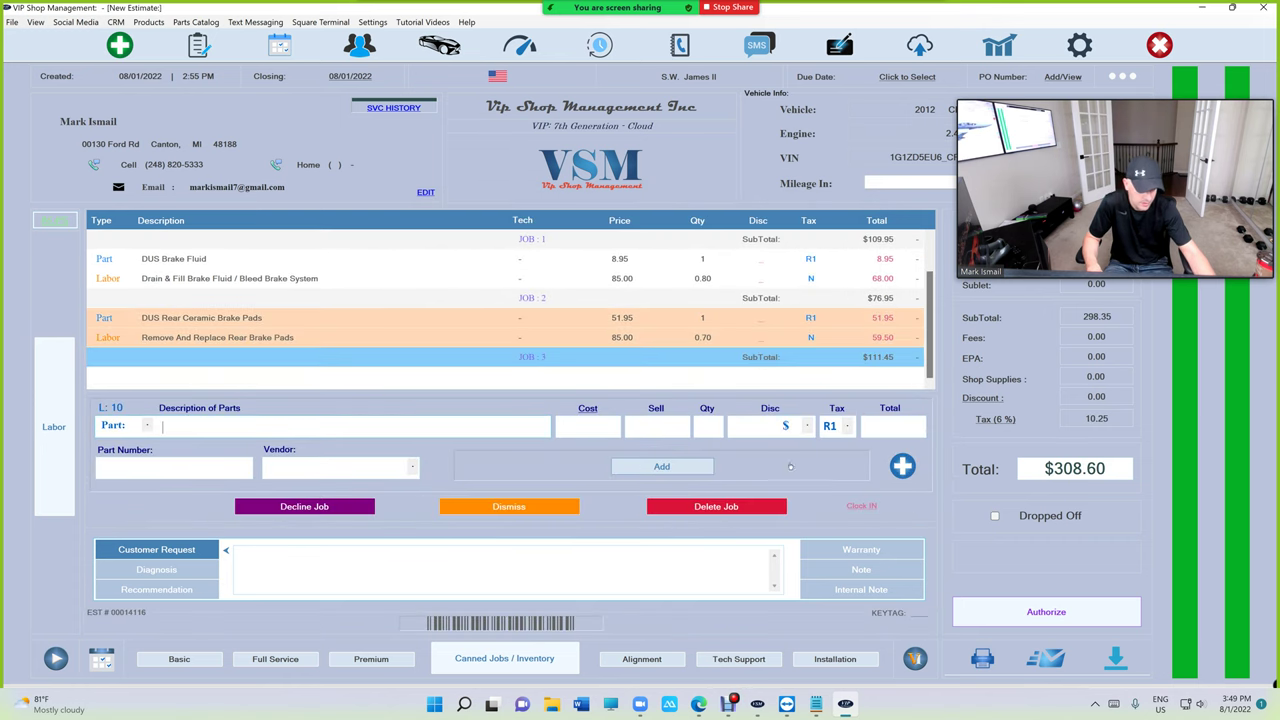
{"action": "left_click", "coordinate": [861, 506]}
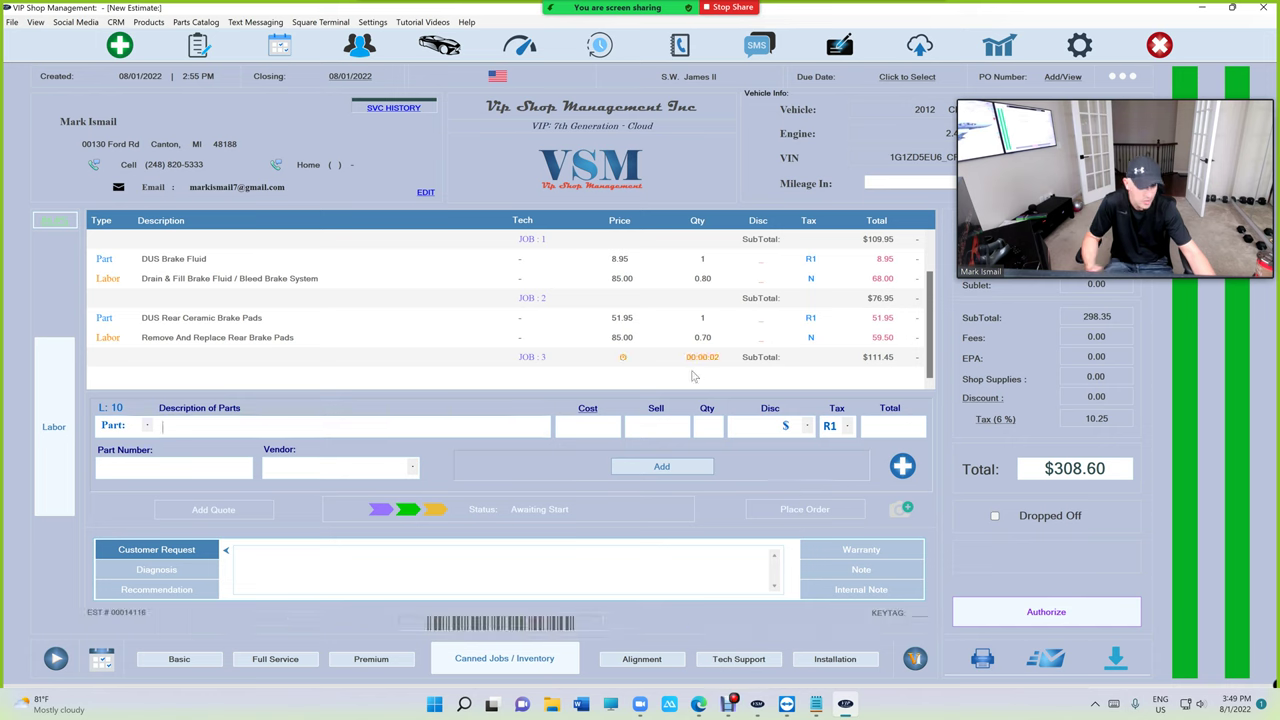
{"action": "left_click", "coordinate": [690, 298]}
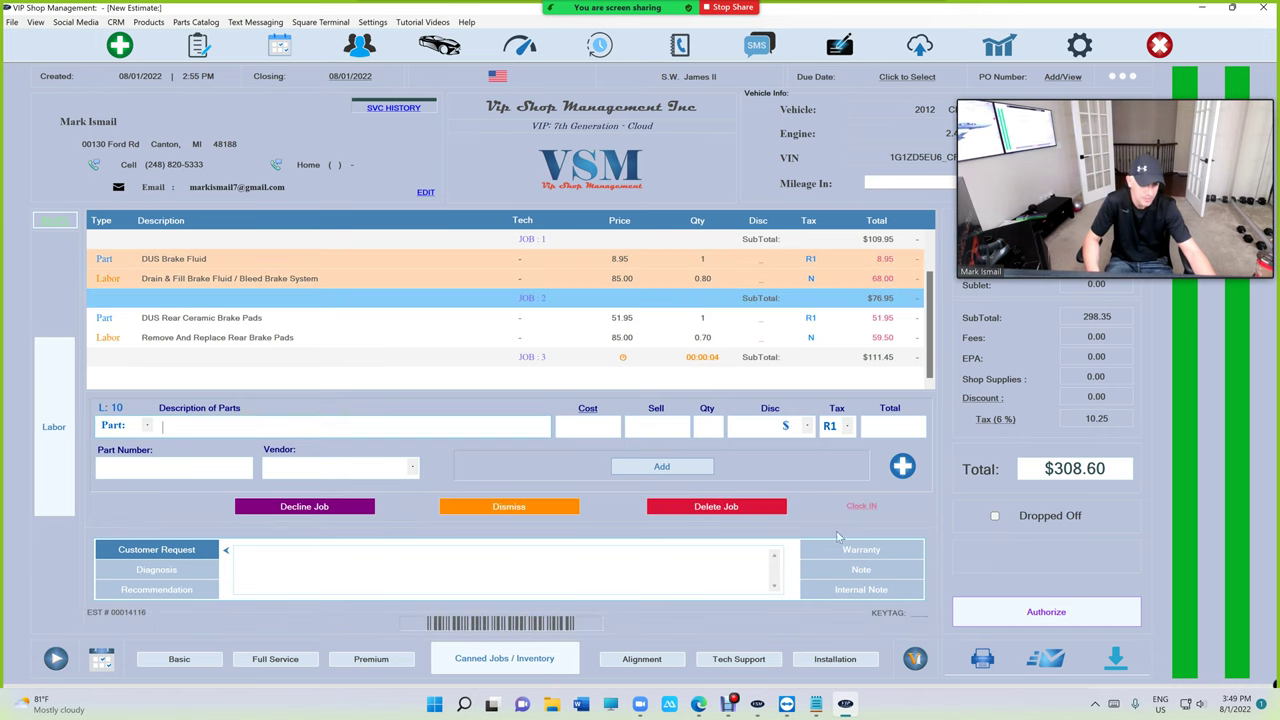
{"action": "left_click", "coordinate": [861, 506]}
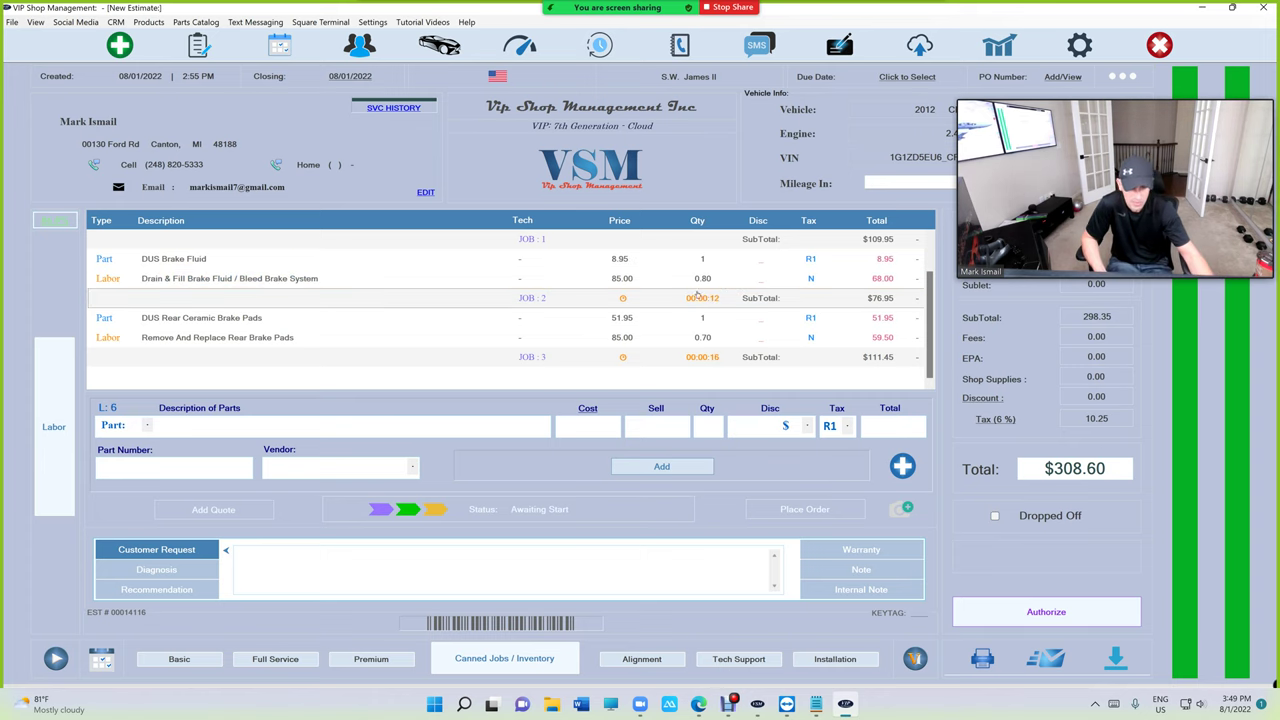
{"action": "left_click", "coordinate": [700, 298]}
{"action": "left_click", "coordinate": [849, 507]}
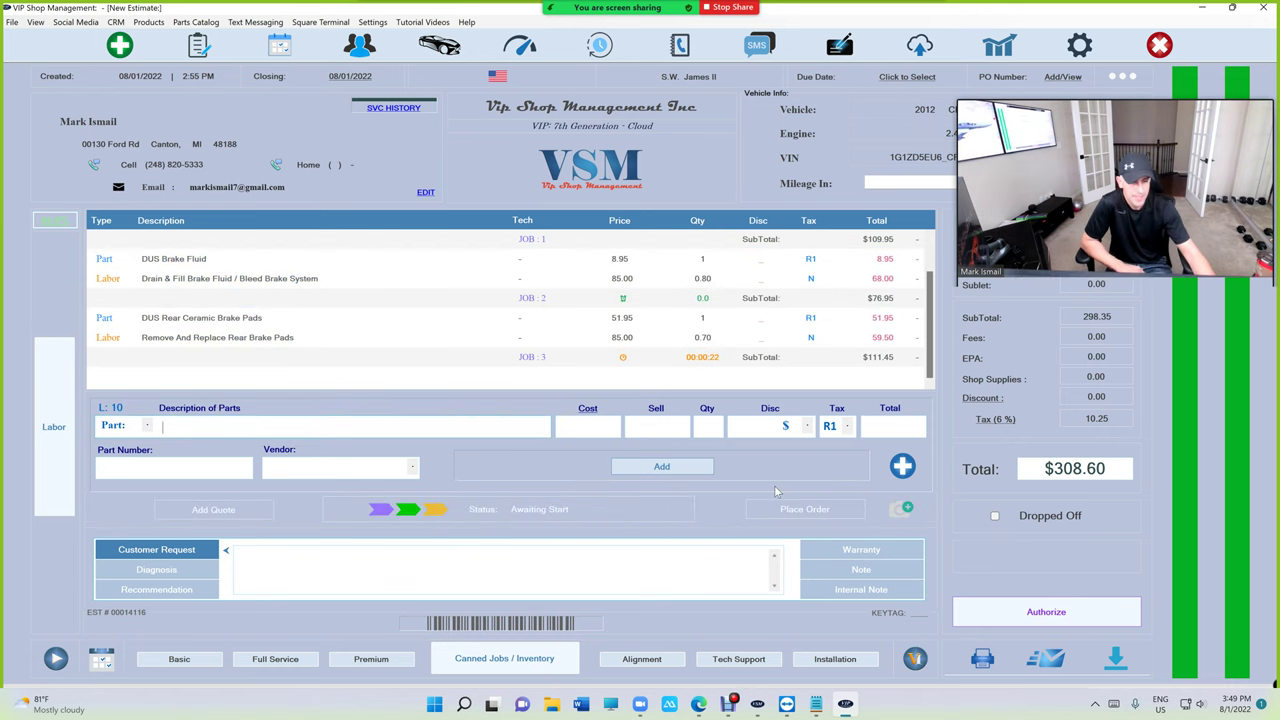
{"action": "left_click", "coordinate": [982, 658]}
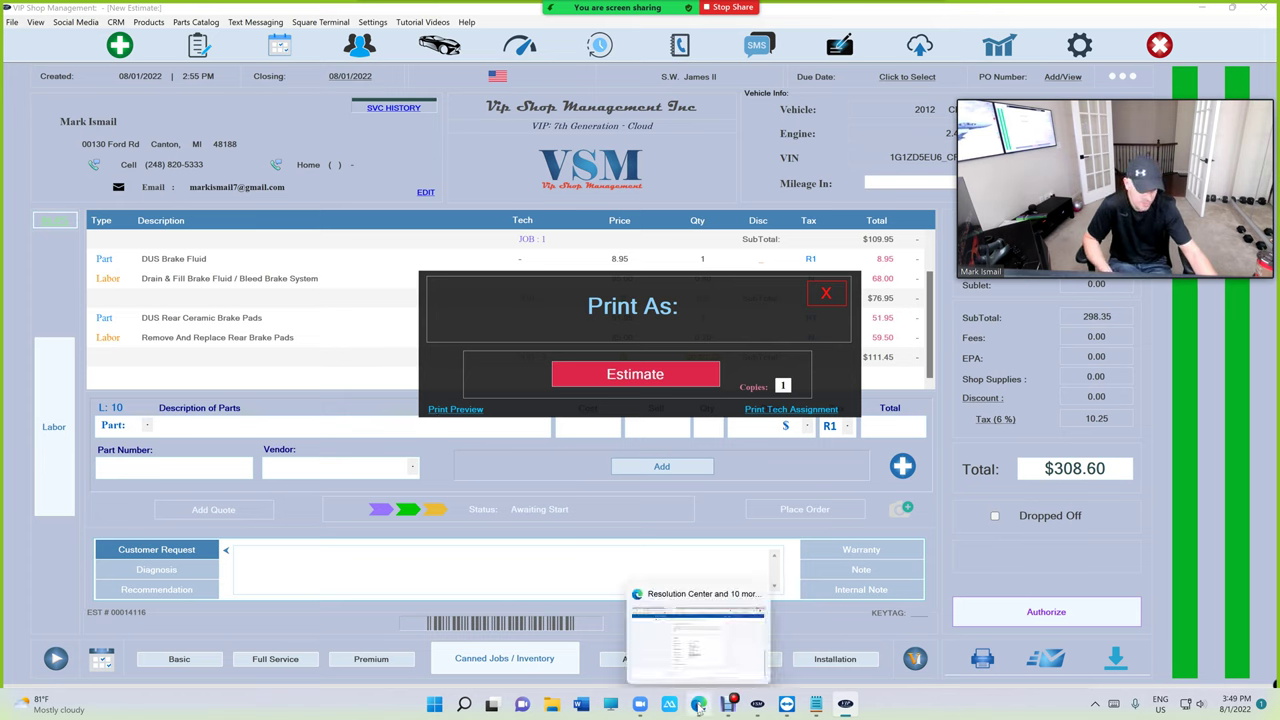
Preview the $308.60 estimate, then close the preview and the print options.
{"action": "left_click", "coordinate": [470, 411]}
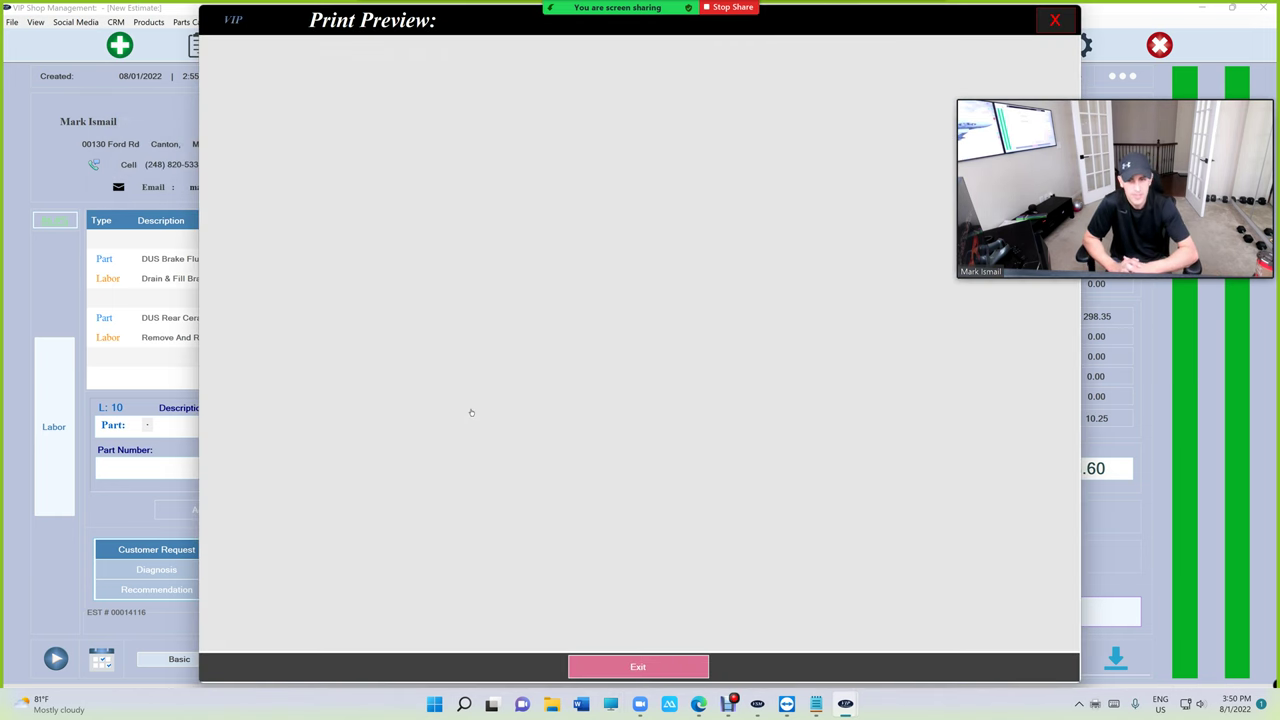
{"action": "scroll", "coordinate": [470, 411], "scroll_direction": "down", "scroll_amount": 3}
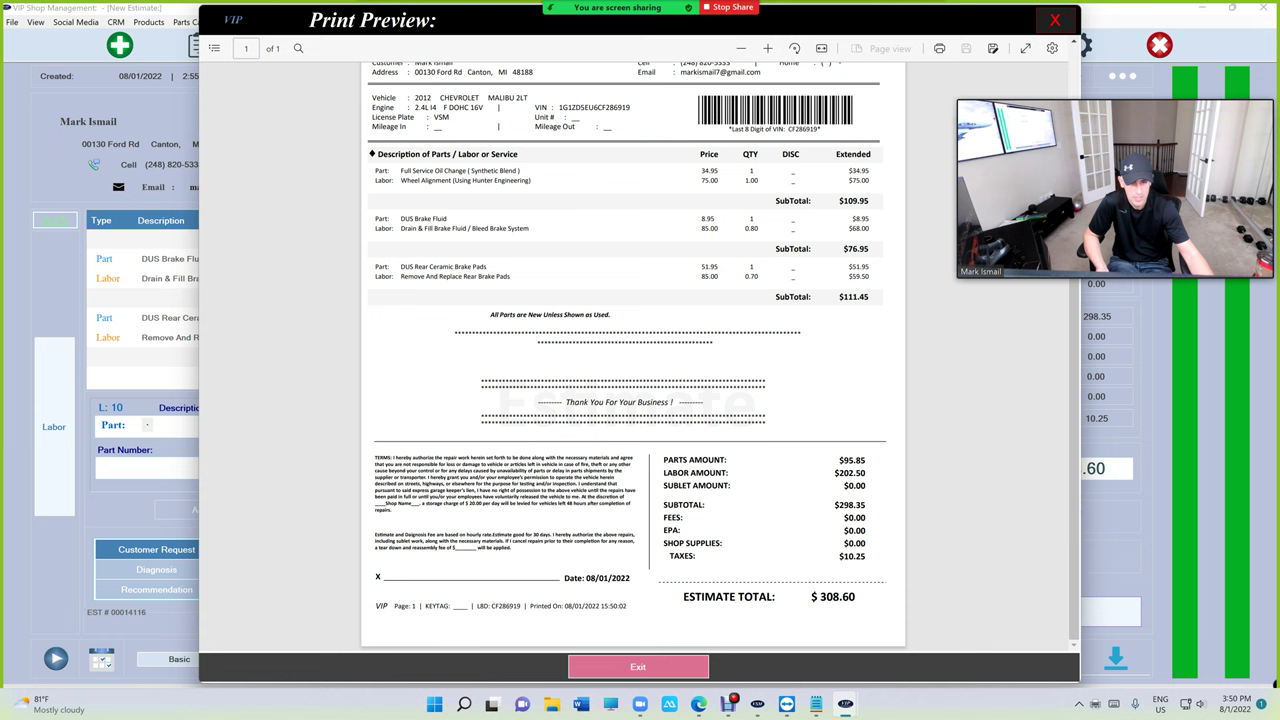
{"action": "scroll", "coordinate": [633, 350], "scroll_direction": "up", "scroll_amount": 3}
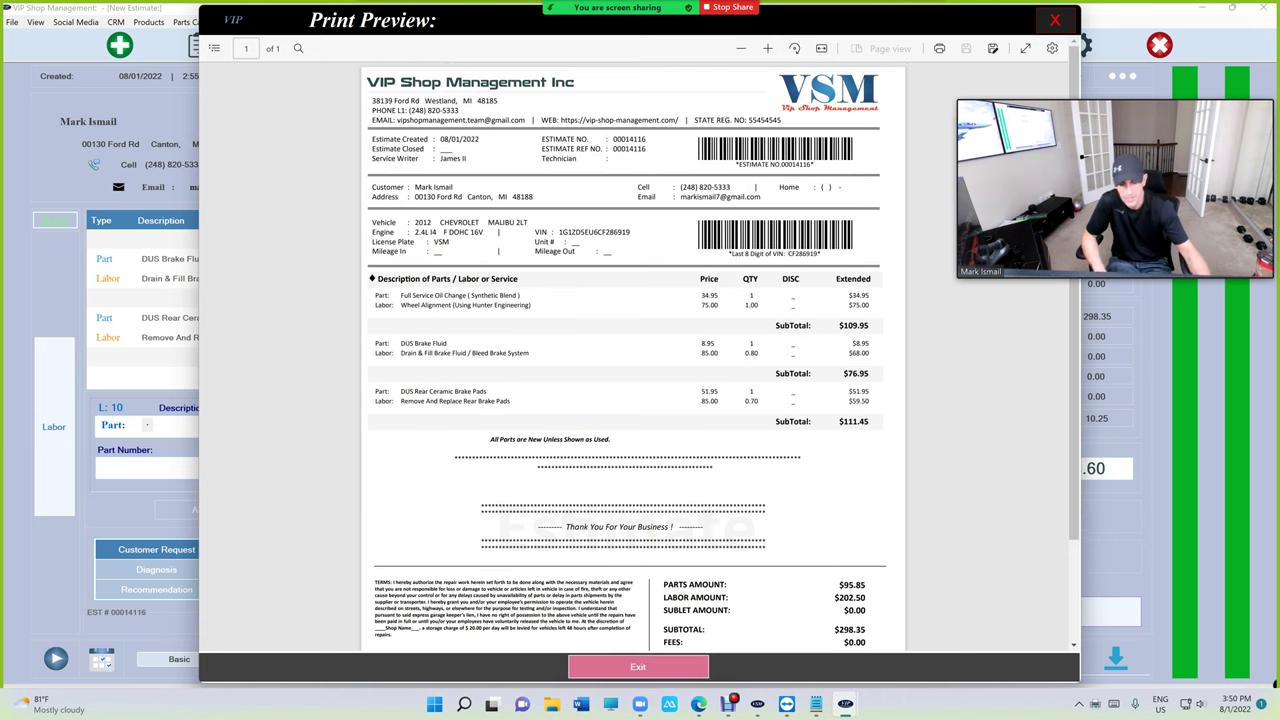
{"action": "left_click", "coordinate": [626, 663]}
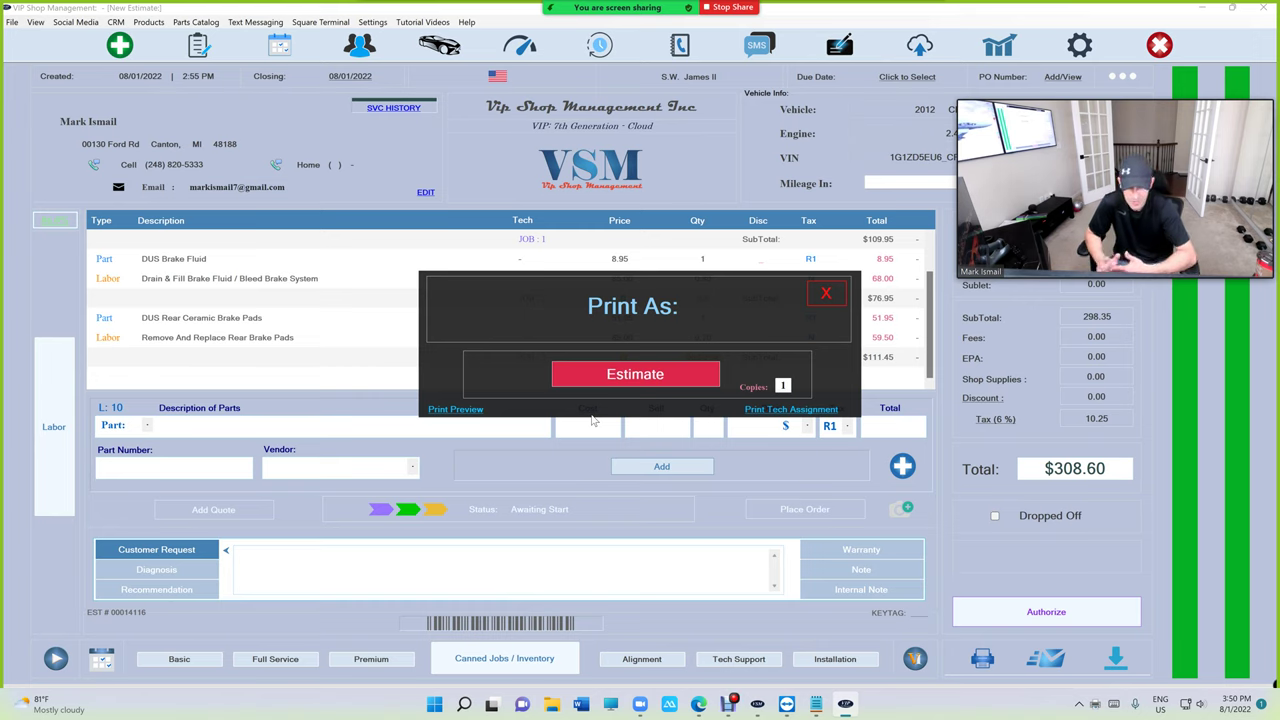
{"action": "left_click", "coordinate": [826, 293]}
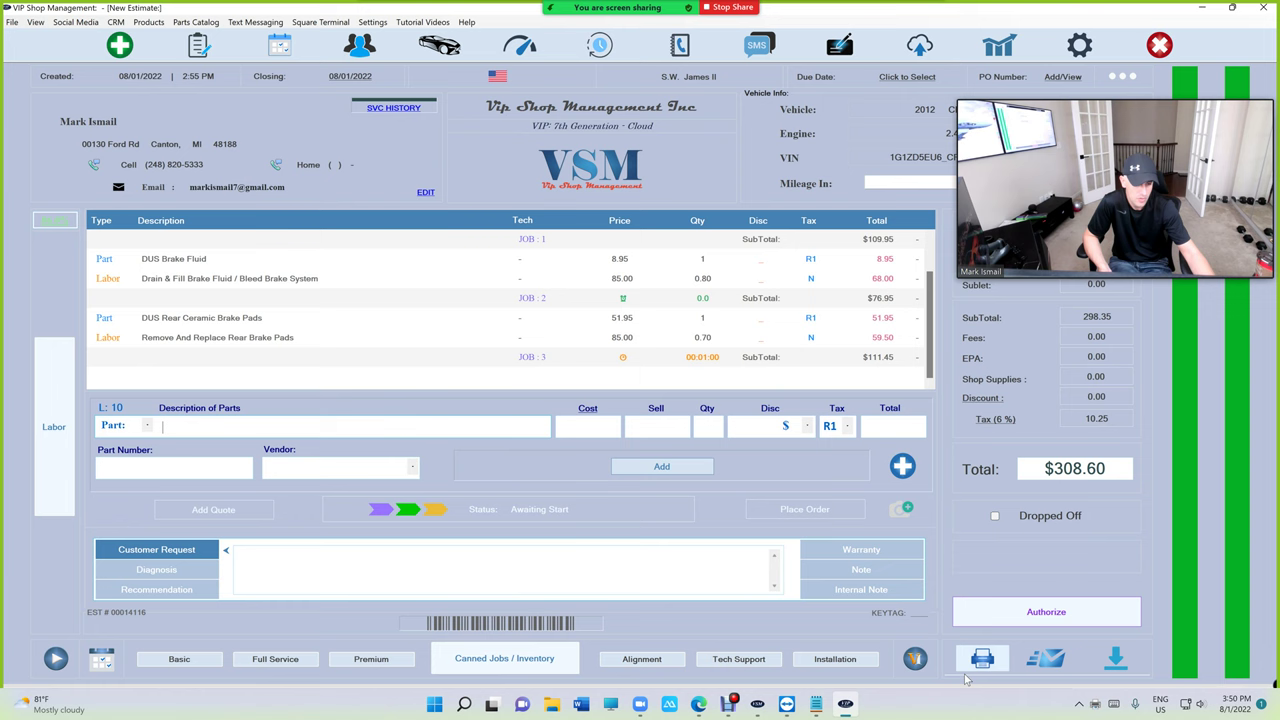
Preview estimate 00014116 again, open its print settings, and cancel without printing.
{"action": "left_click", "coordinate": [982, 658]}
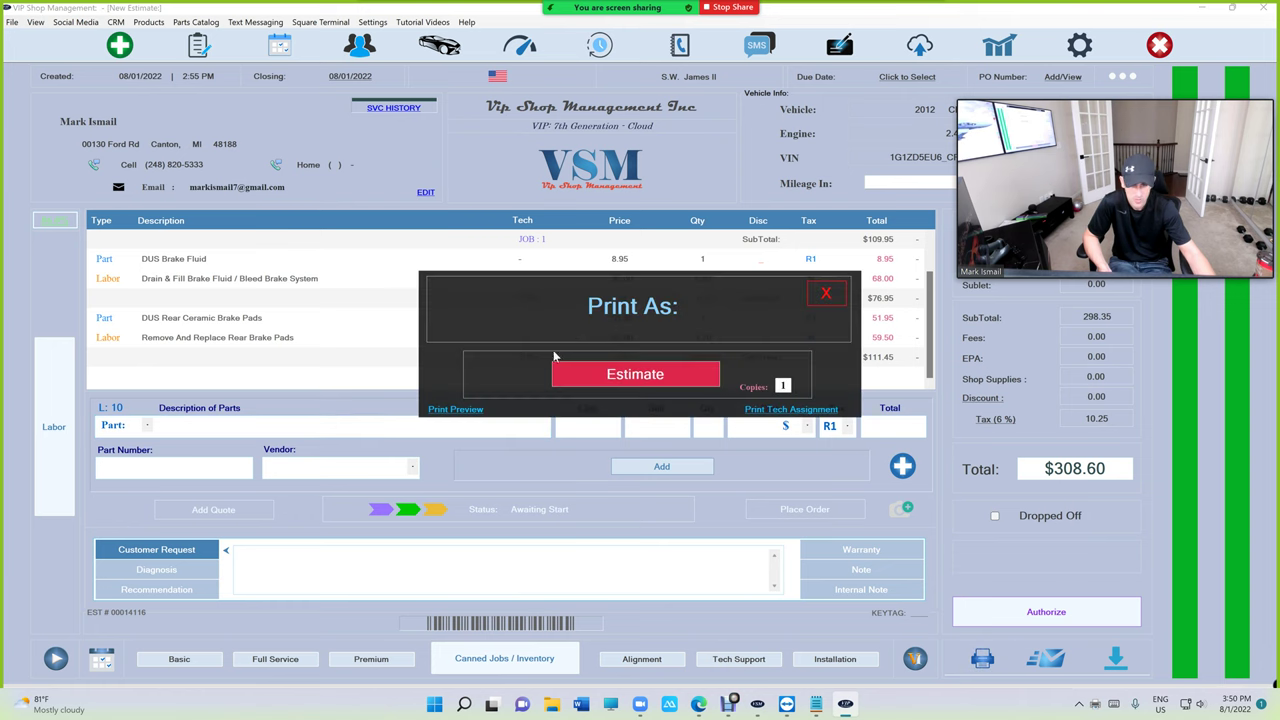
{"action": "left_click", "coordinate": [468, 410]}
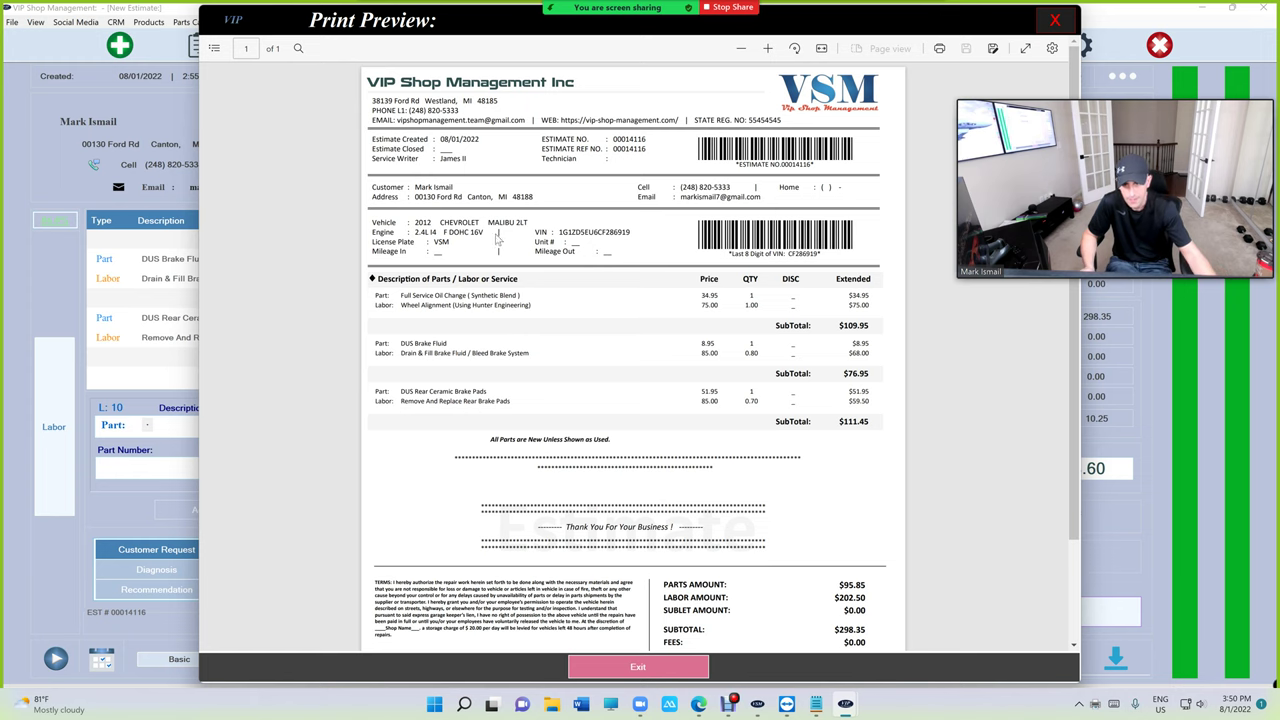
{"action": "scroll", "coordinate": [497, 237], "scroll_direction": "down", "scroll_amount": 3}
{"action": "scroll", "coordinate": [606, 300], "scroll_direction": "up", "scroll_amount": 3}
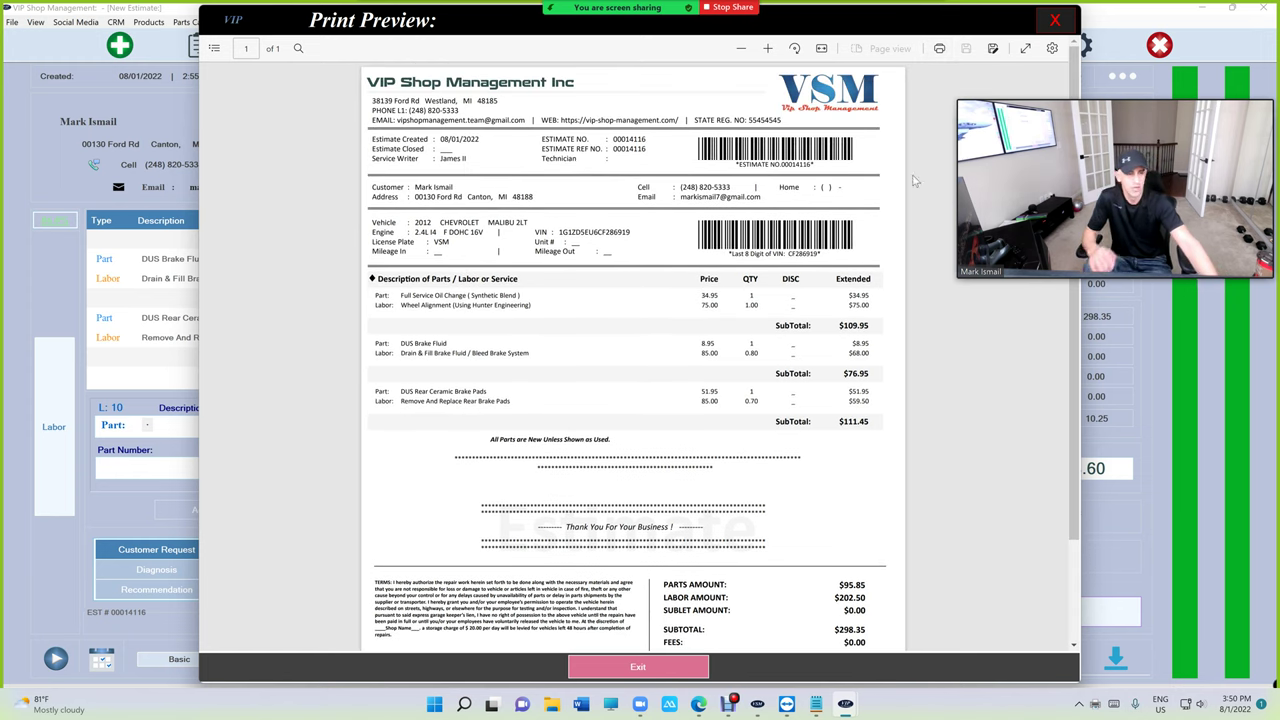
{"action": "left_click", "coordinate": [940, 50]}
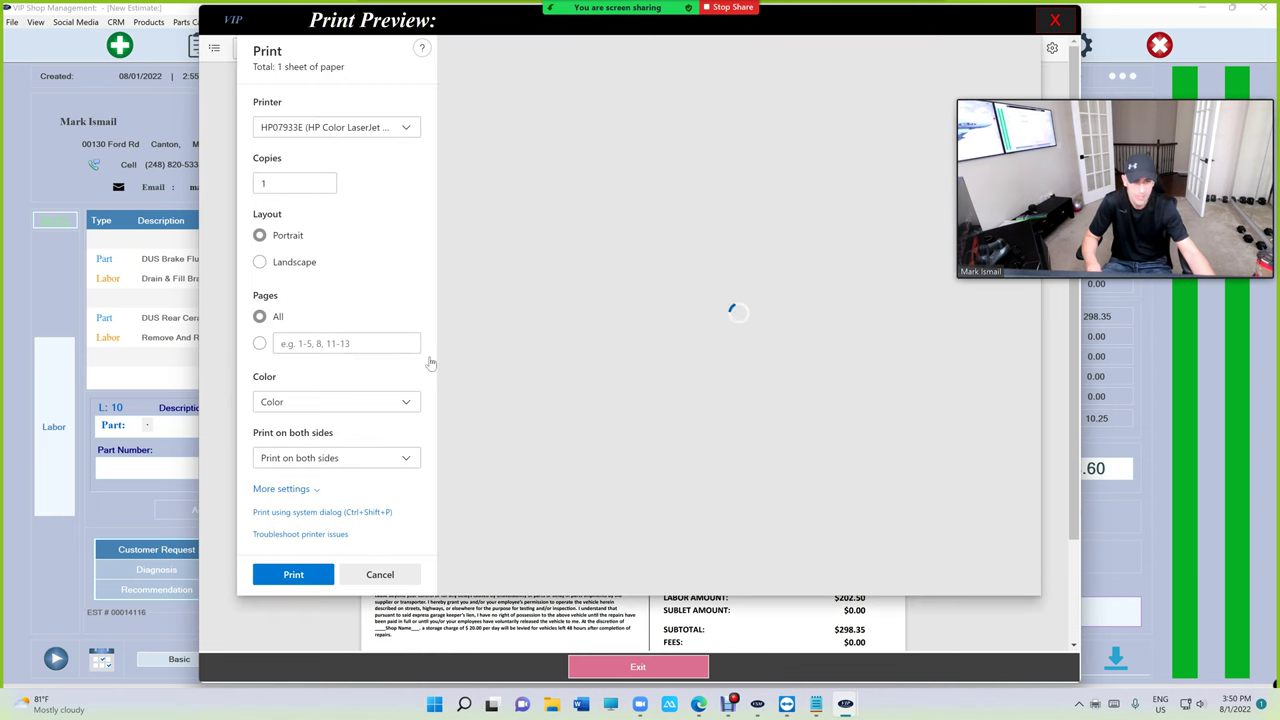
{"action": "scroll", "coordinate": [720, 372], "scroll_direction": "down", "scroll_amount": 3}
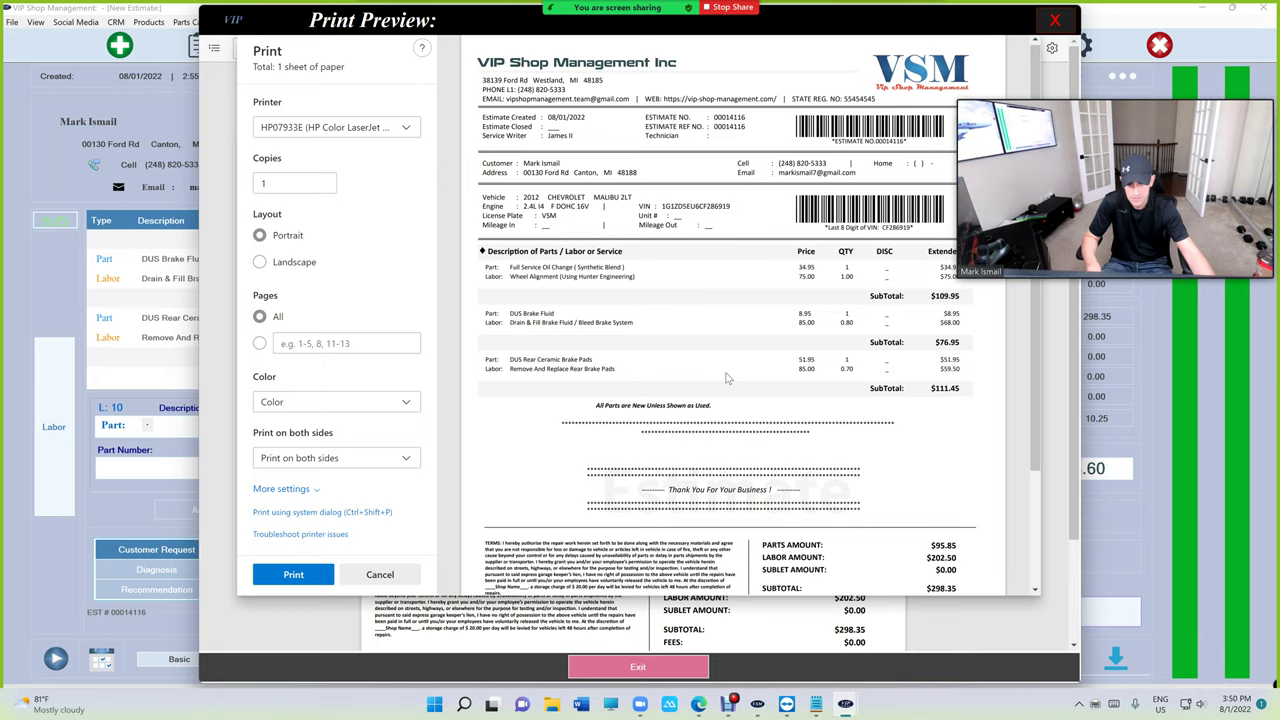
{"action": "scroll", "coordinate": [720, 380], "scroll_direction": "up", "scroll_amount": 3}
{"action": "left_click", "coordinate": [405, 577]}
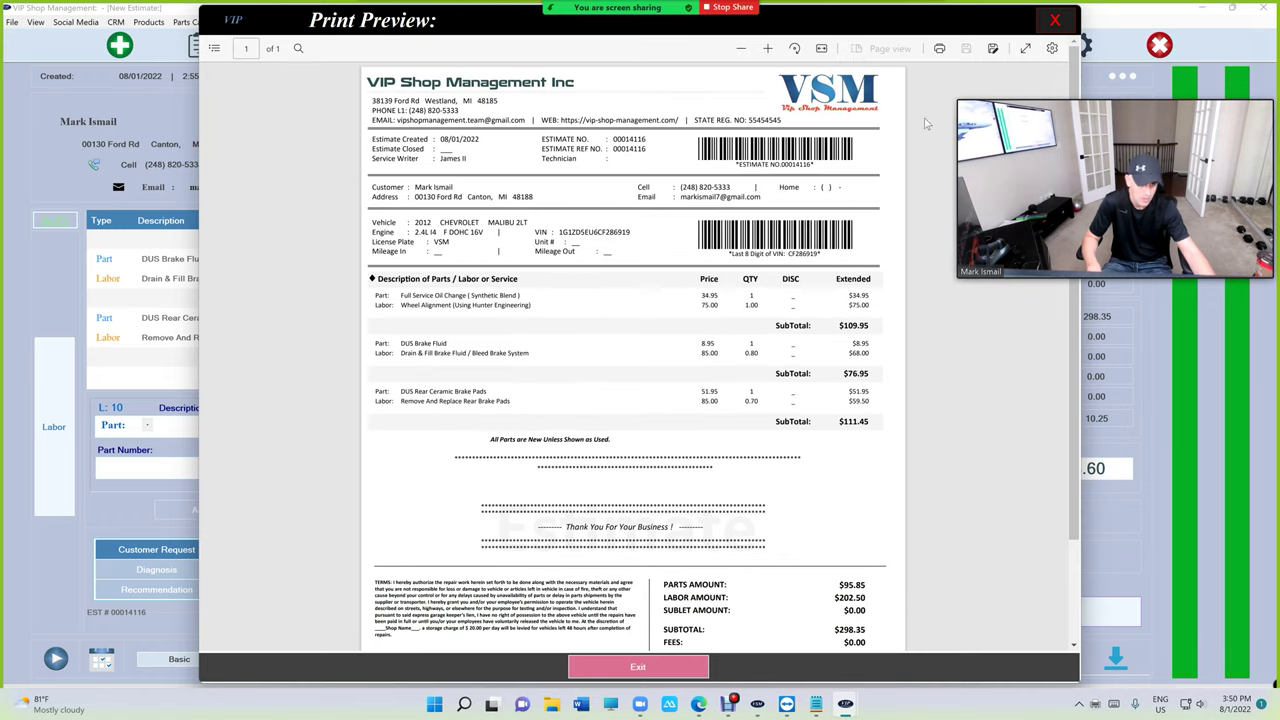
{"action": "left_click", "coordinate": [1058, 22]}
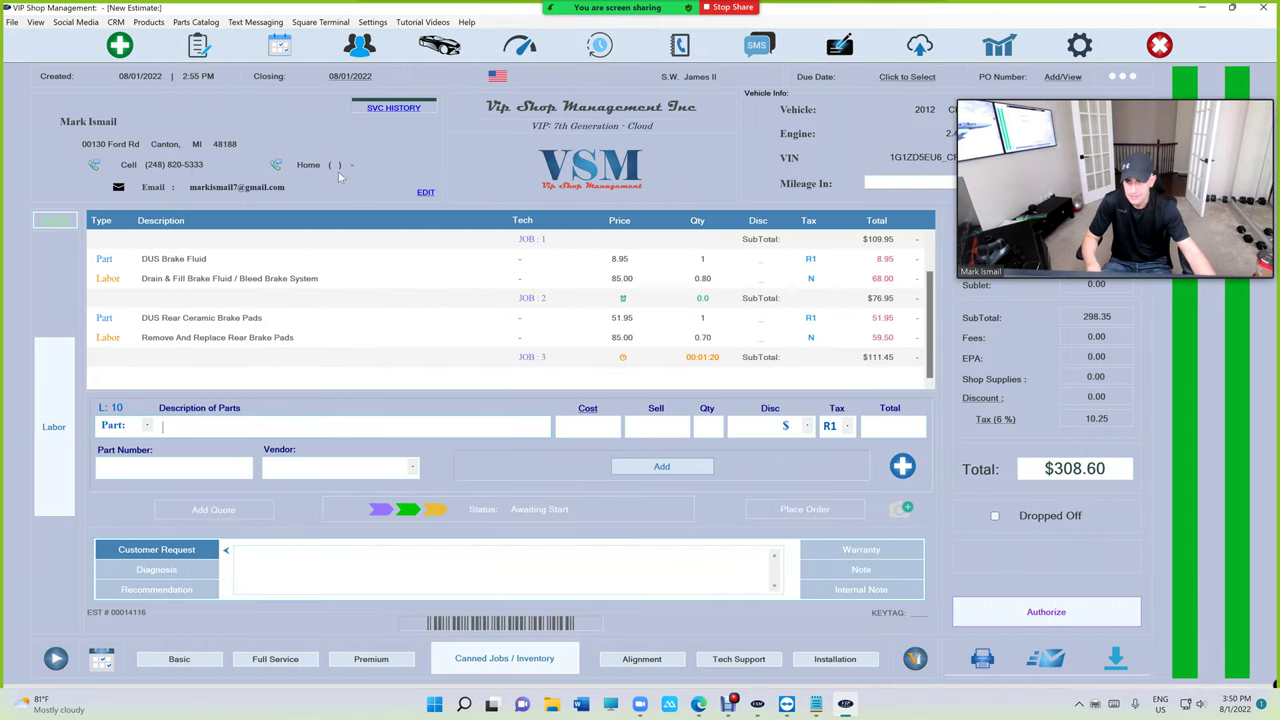
Enter the reports passcode and review the Payroll View Paychecks options for hours or salary.
{"action": "left_click", "coordinate": [998, 46]}
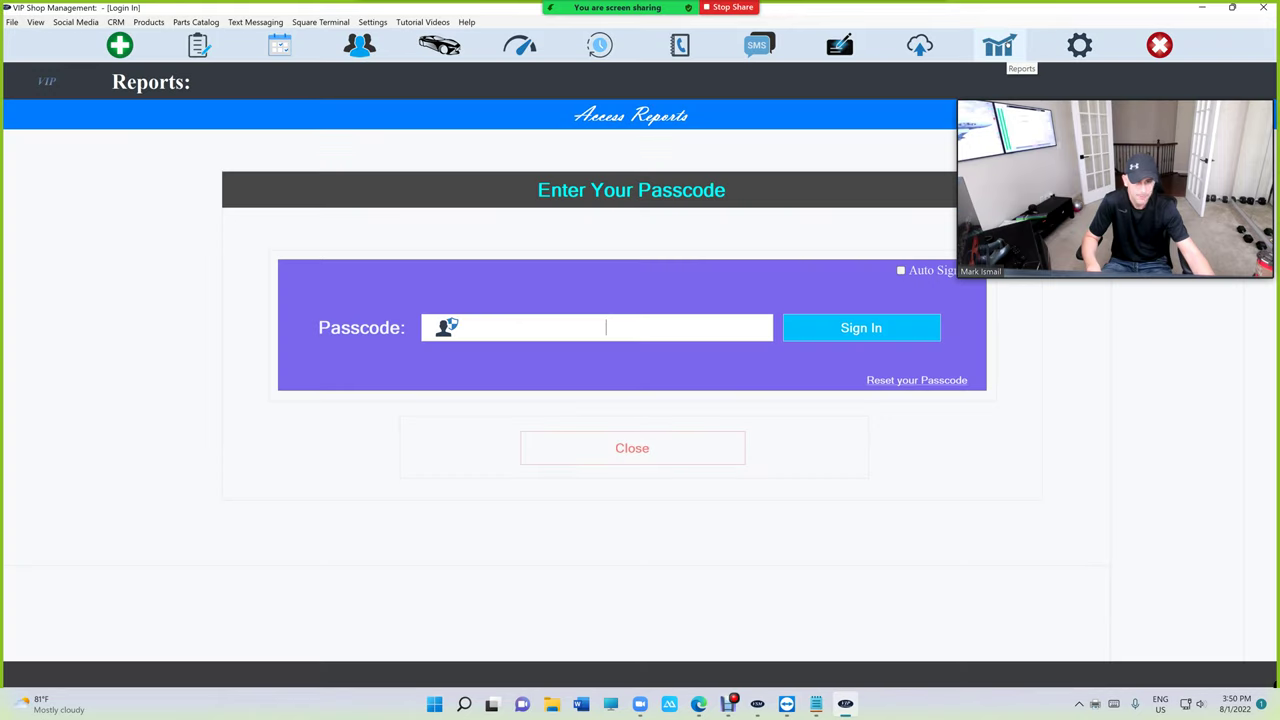
{"action": "type", "text": "1234"}
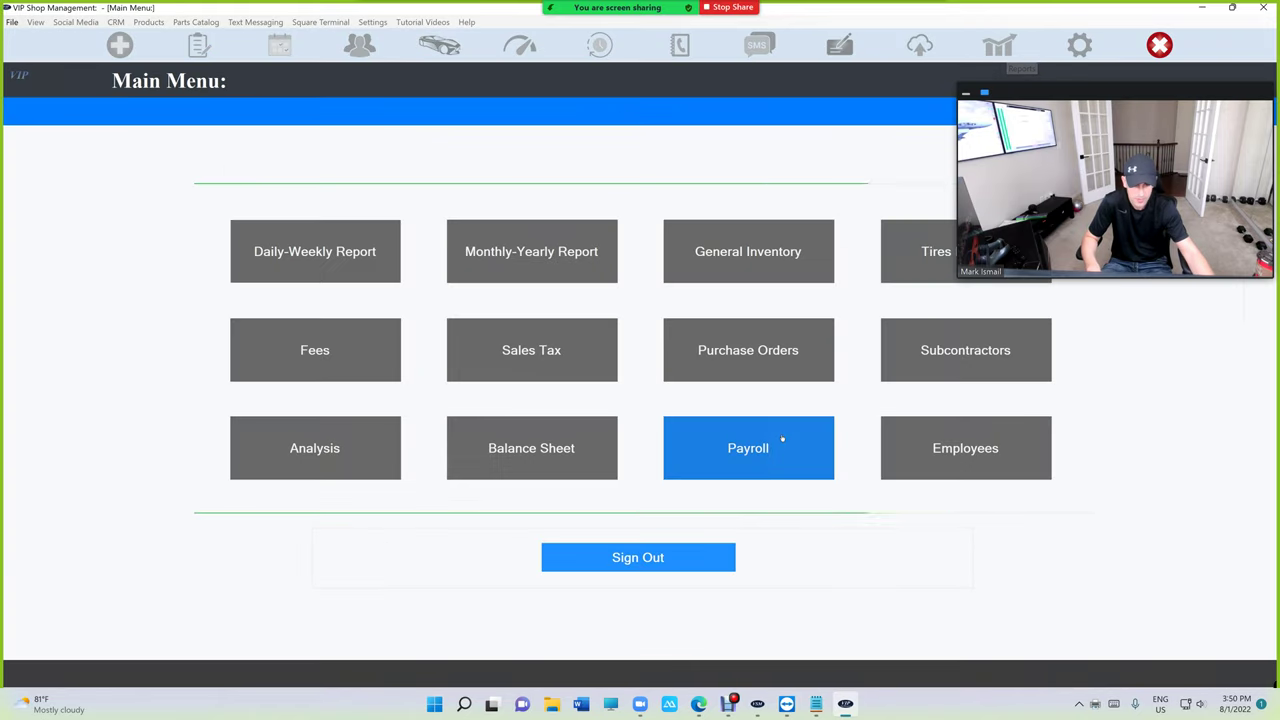
{"action": "left_click", "coordinate": [780, 444]}
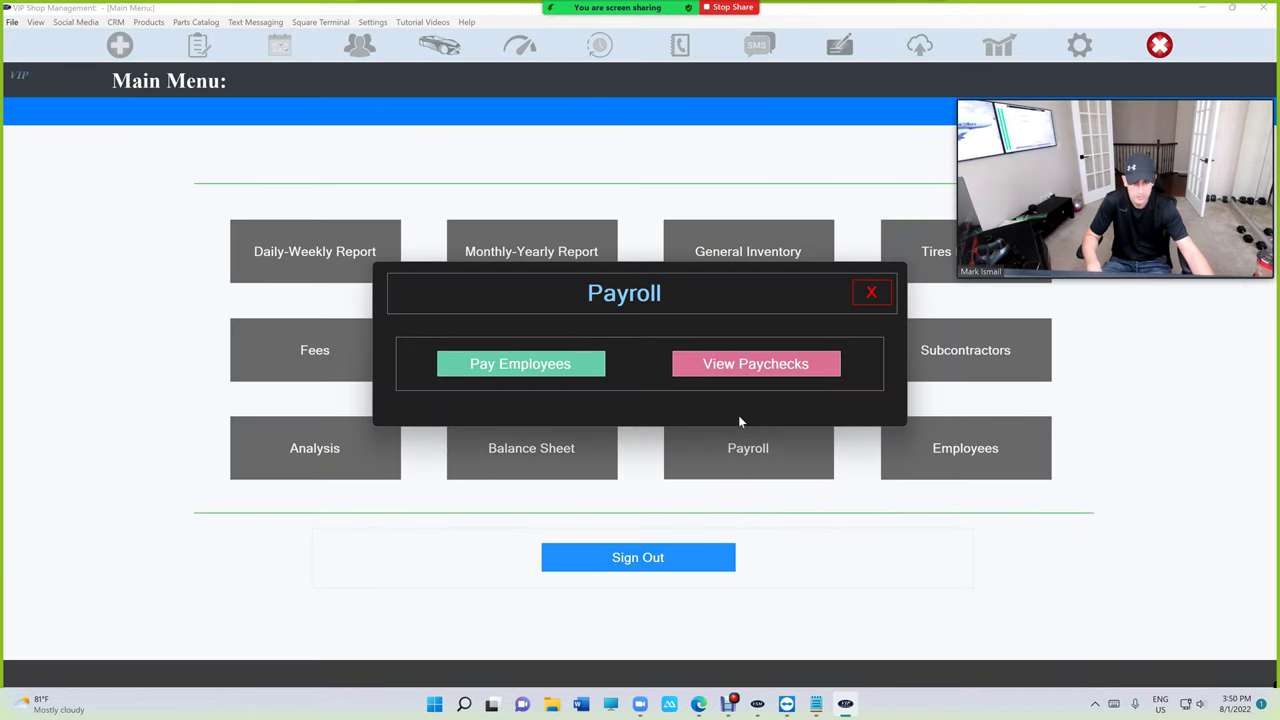
{"action": "left_click", "coordinate": [558, 365]}
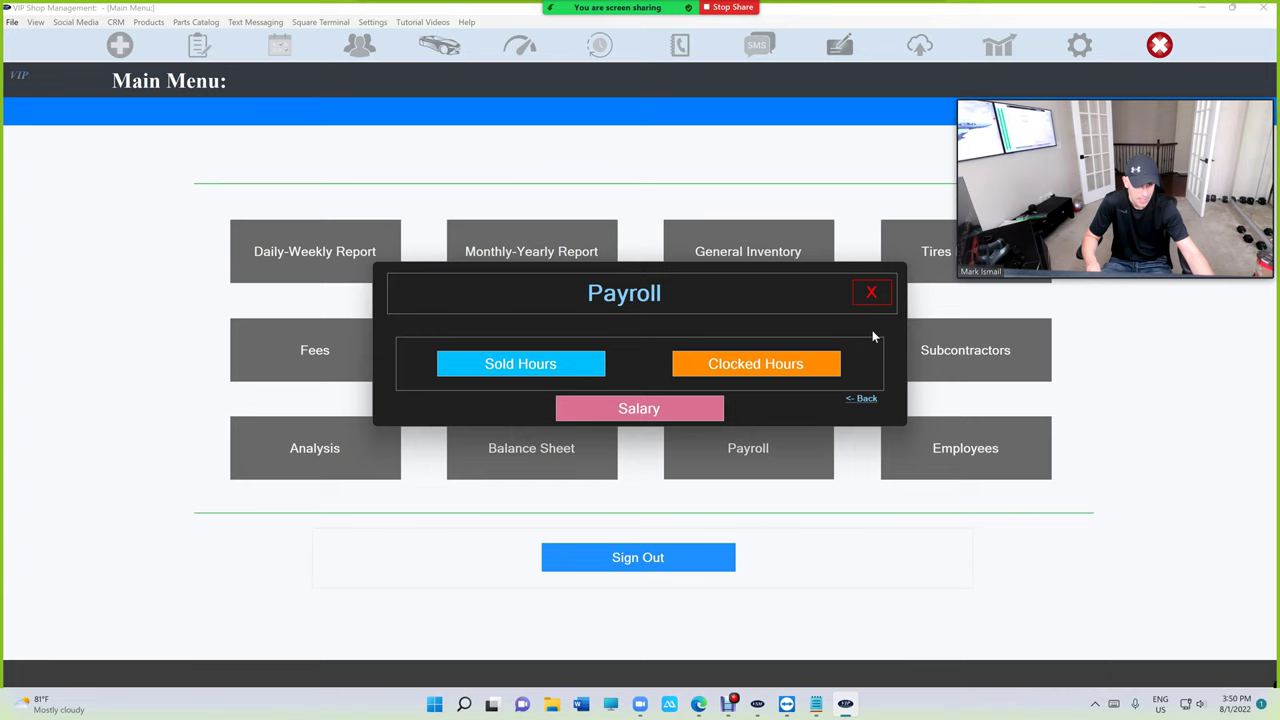
{"action": "left_click", "coordinate": [874, 294]}
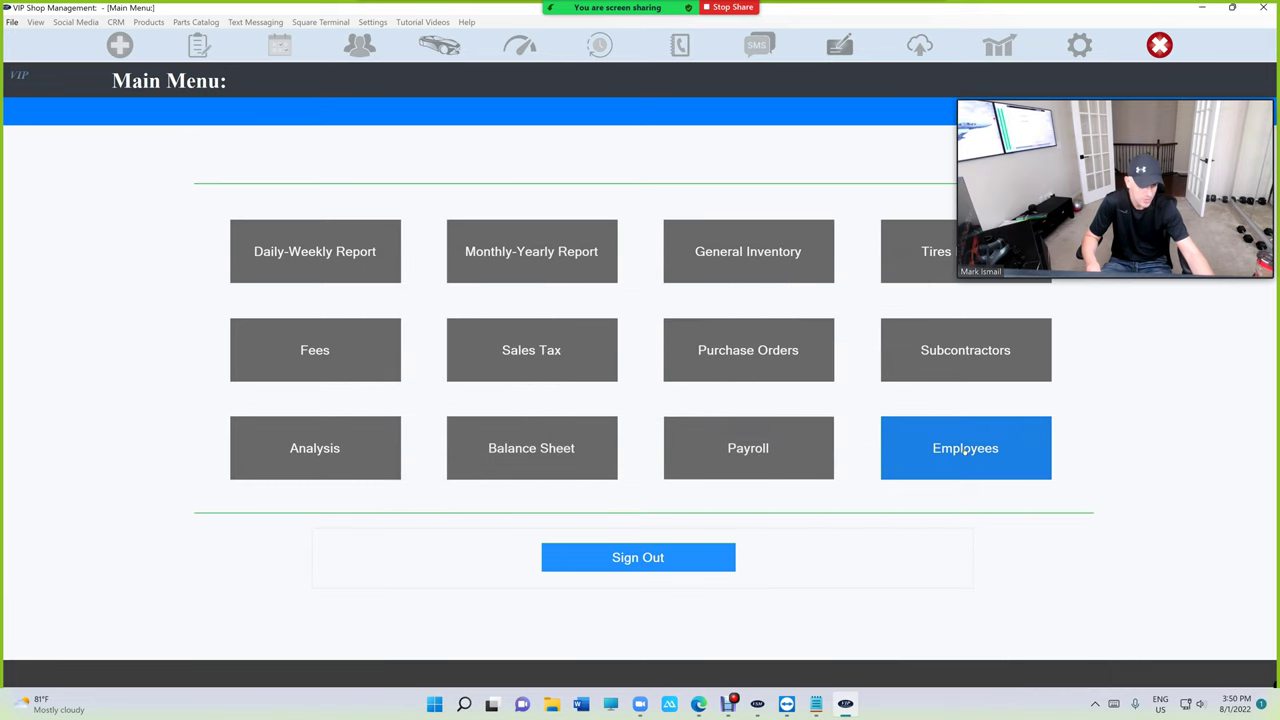
Switch the first technician's pay type from Hourly Rate to Salary in Setup Employees and update.
{"action": "left_click", "coordinate": [967, 450]}
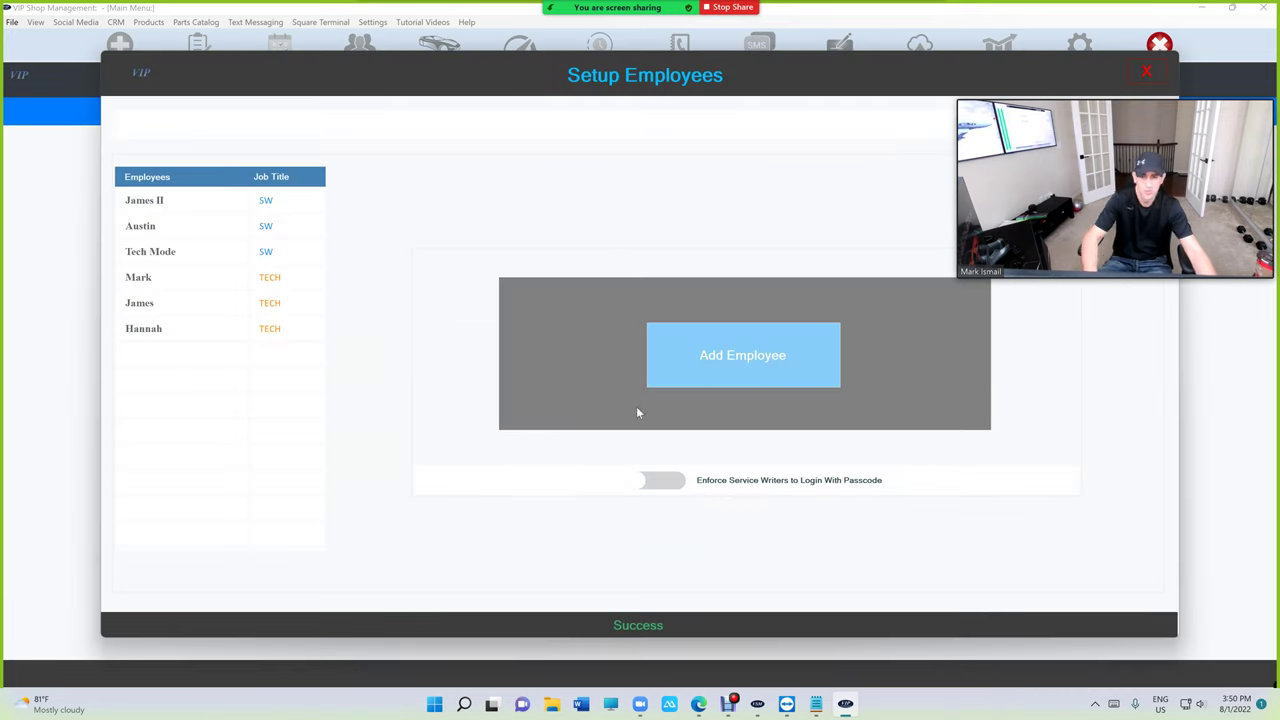
{"action": "left_click", "coordinate": [240, 281]}
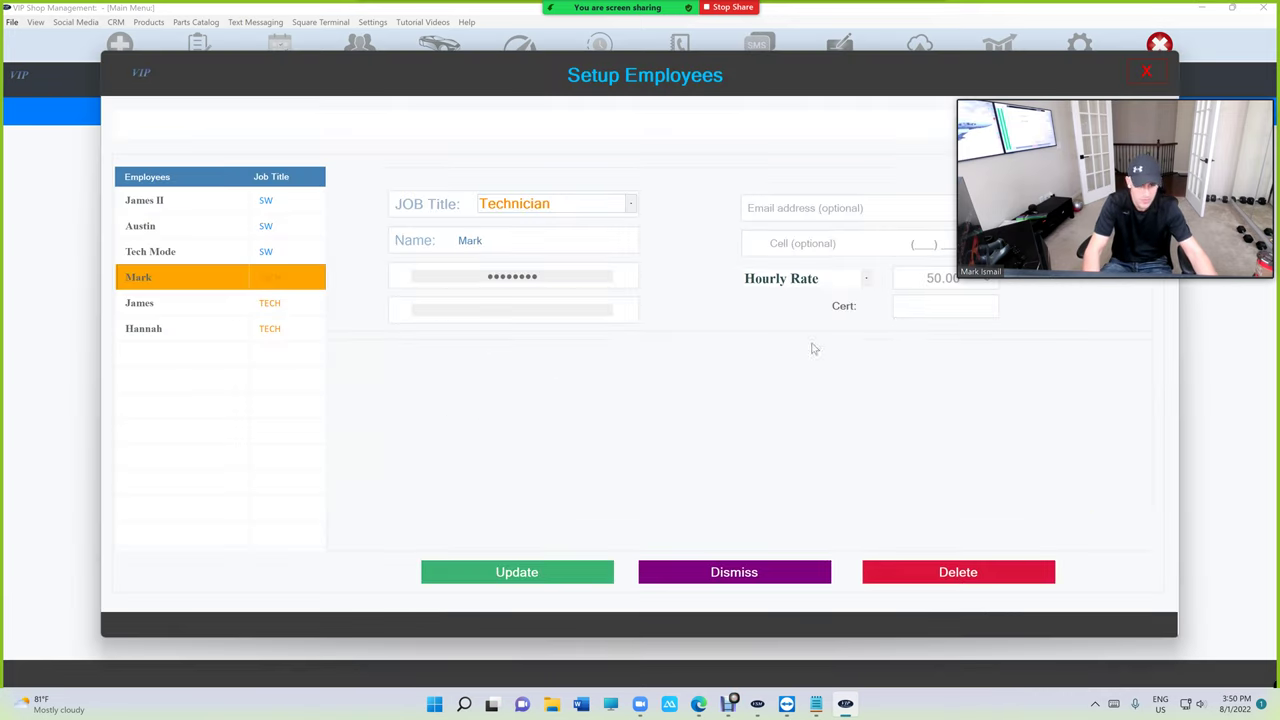
{"action": "left_click", "coordinate": [815, 279]}
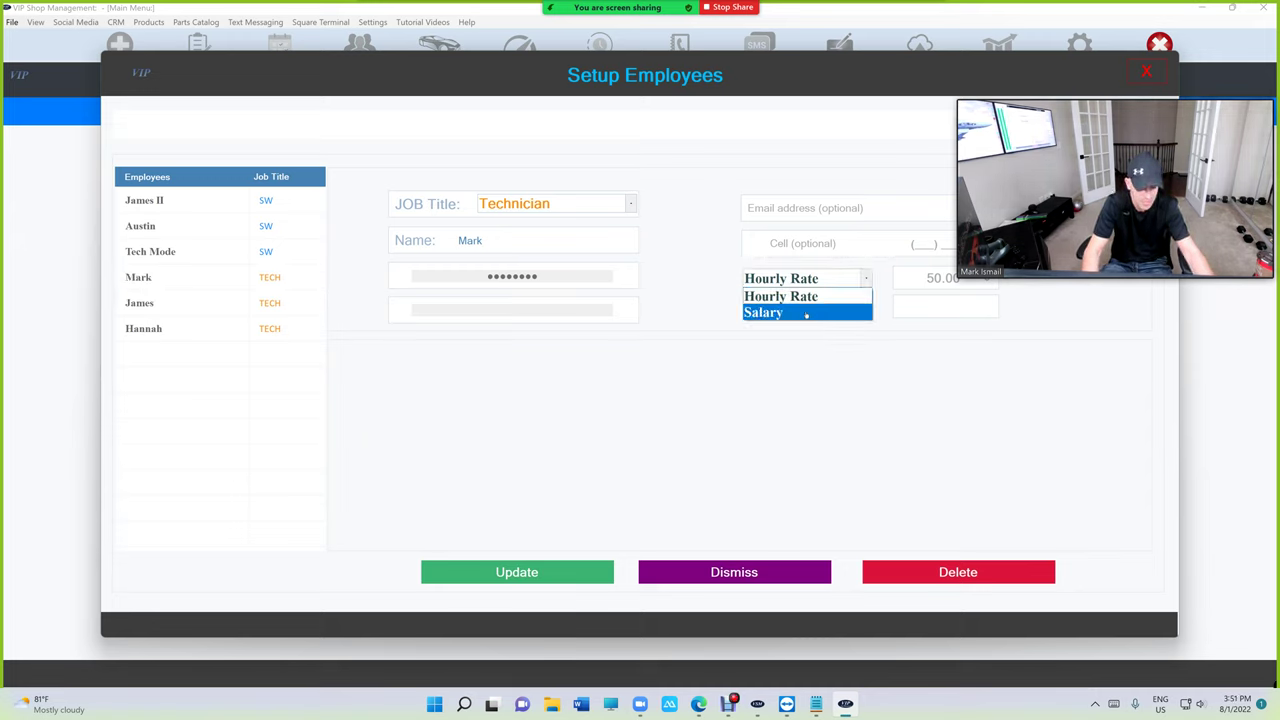
{"action": "left_click", "coordinate": [806, 313]}
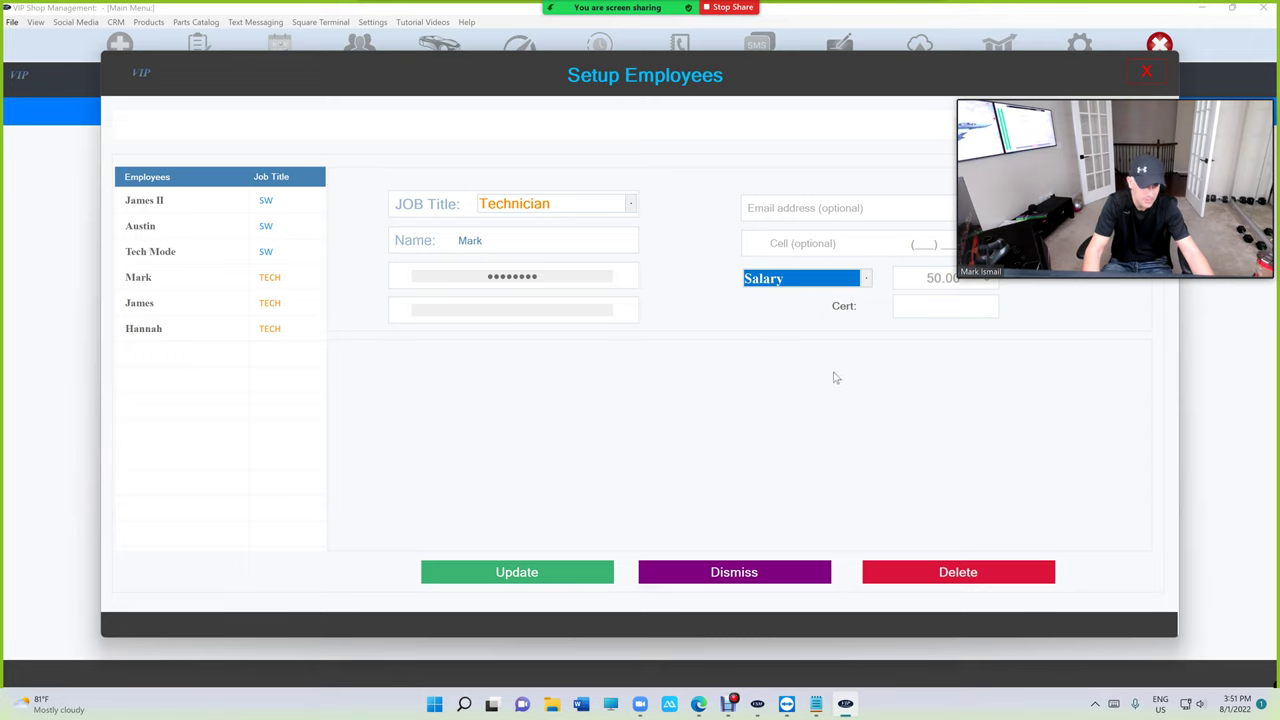
{"action": "left_click", "coordinate": [810, 285]}
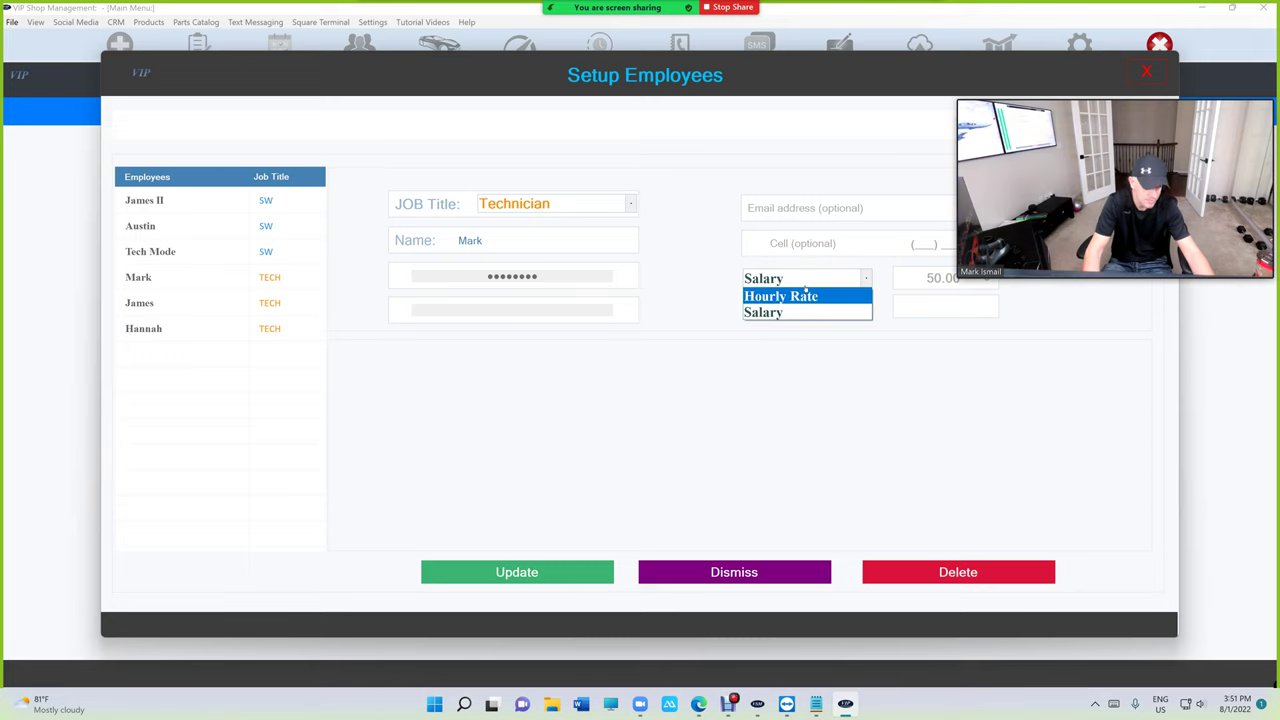
{"action": "left_click", "coordinate": [803, 313]}
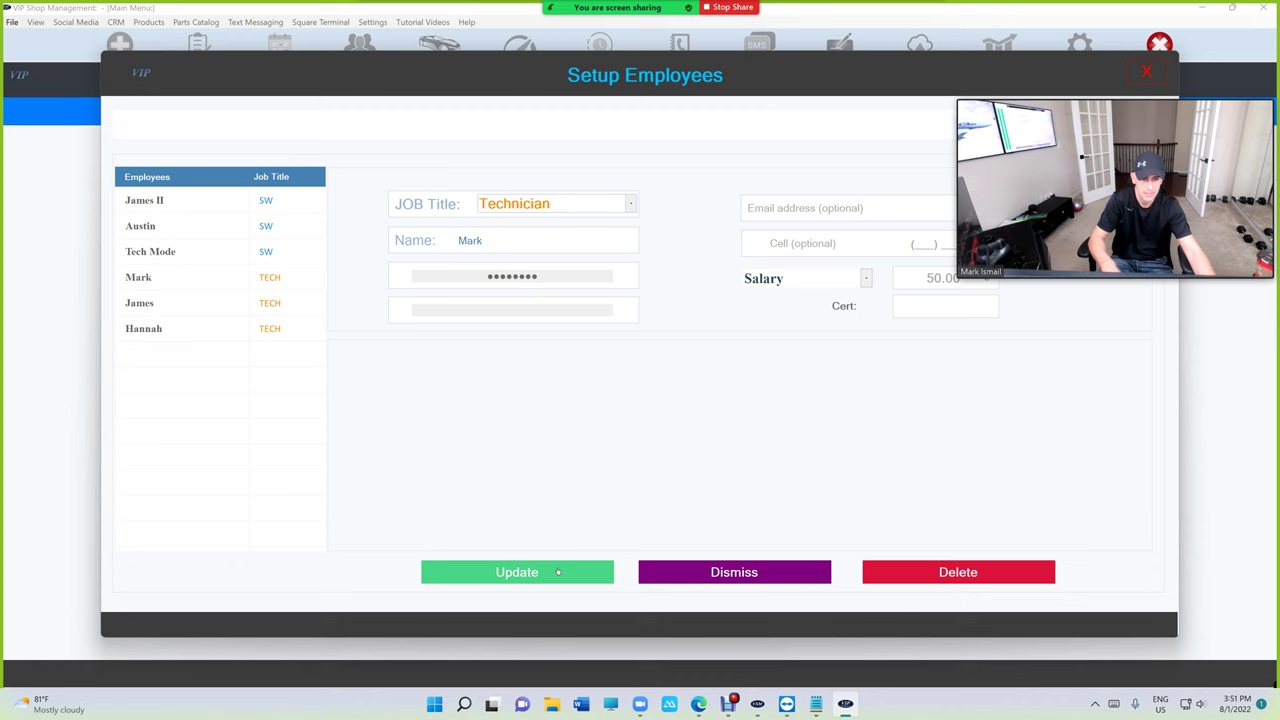
{"action": "left_click", "coordinate": [558, 572]}
{"action": "left_click", "coordinate": [1147, 71]}
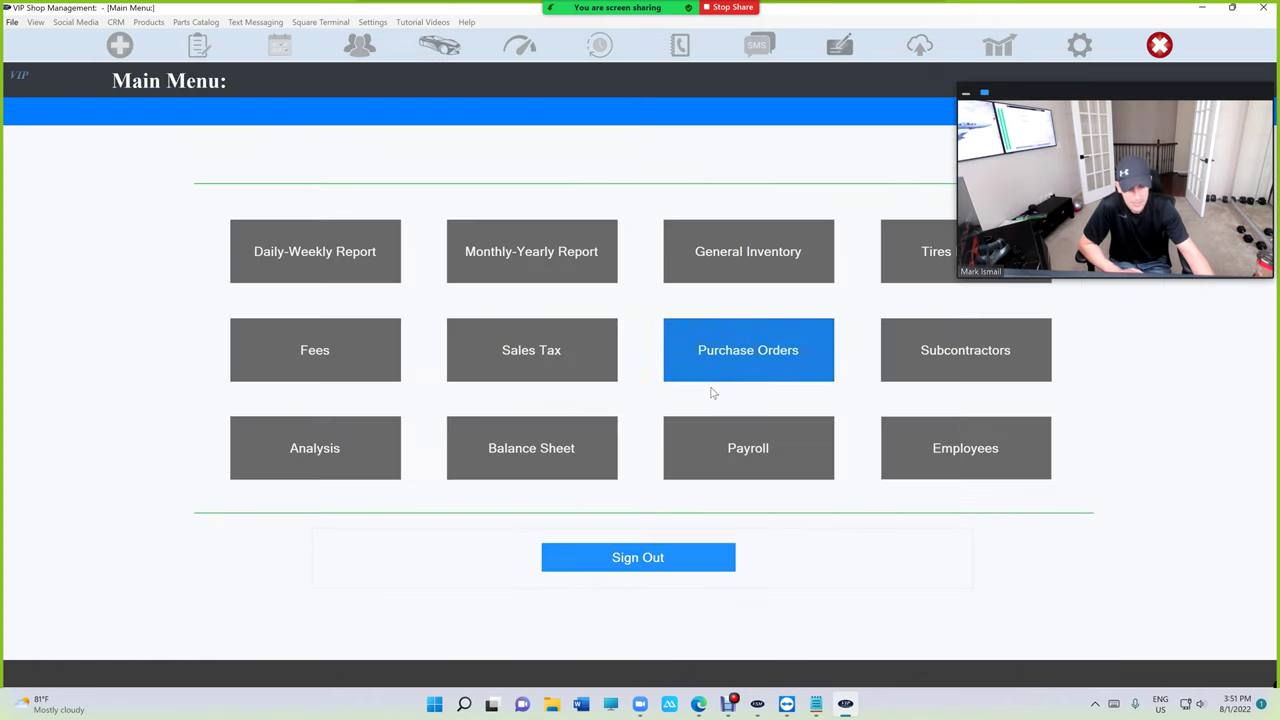
{"action": "left_click", "coordinate": [745, 432]}
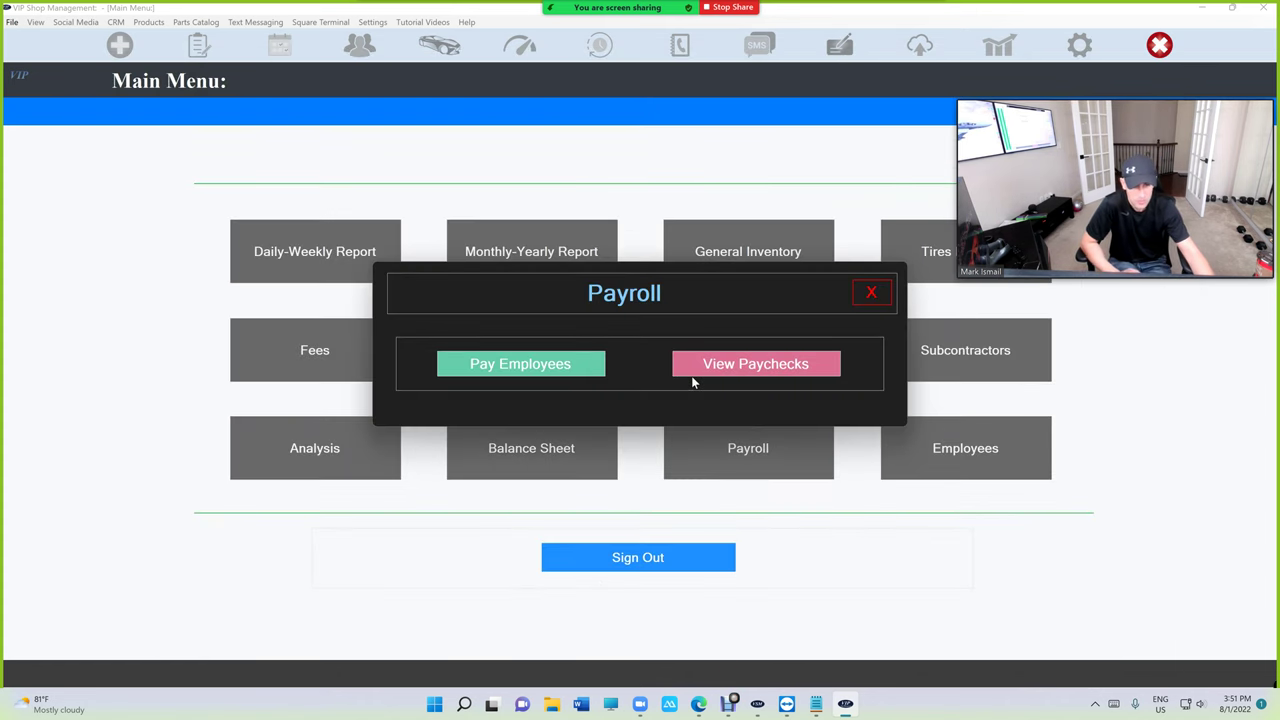
{"action": "left_click", "coordinate": [572, 372]}
{"action": "left_click", "coordinate": [620, 408]}
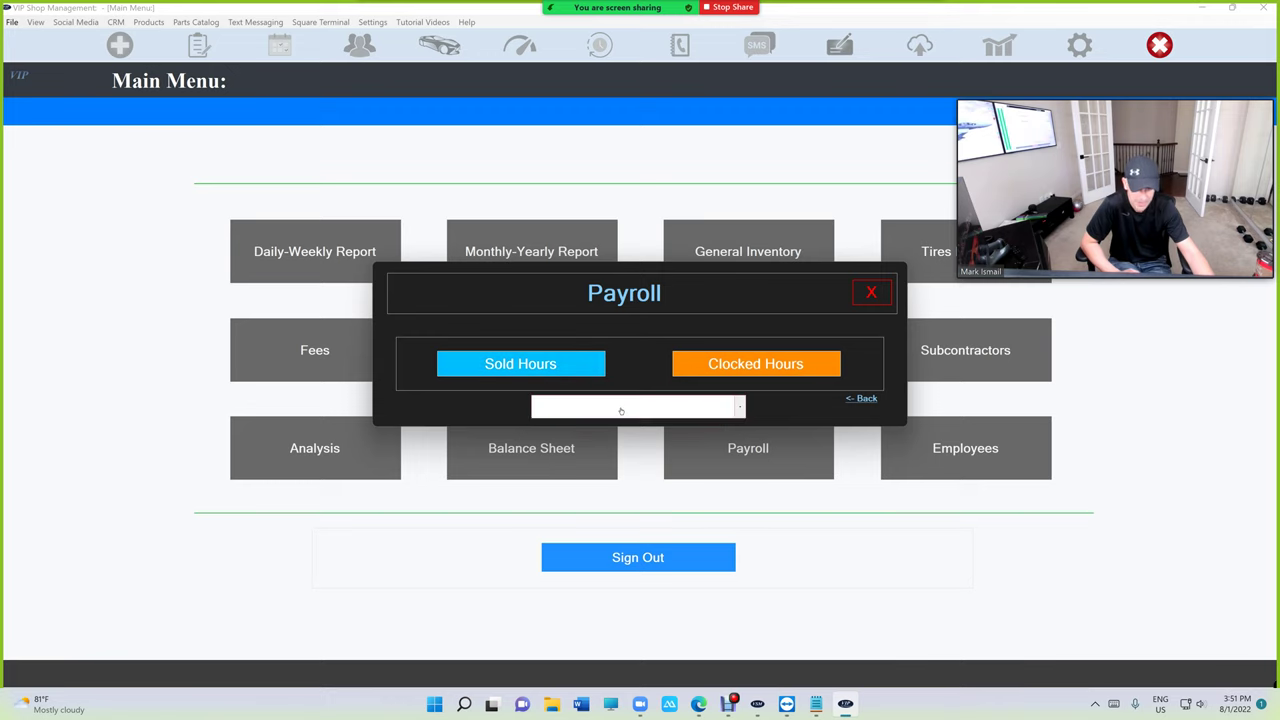
{"action": "left_click", "coordinate": [621, 409]}
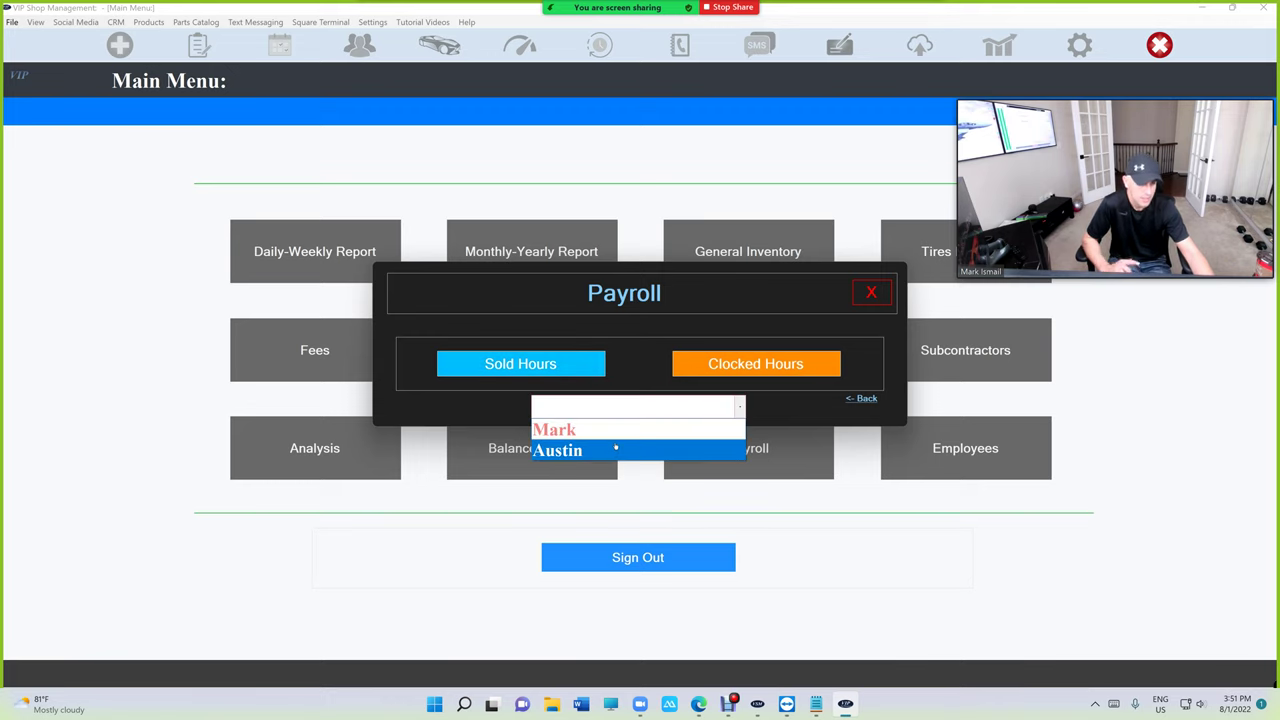
{"action": "left_click", "coordinate": [617, 432]}
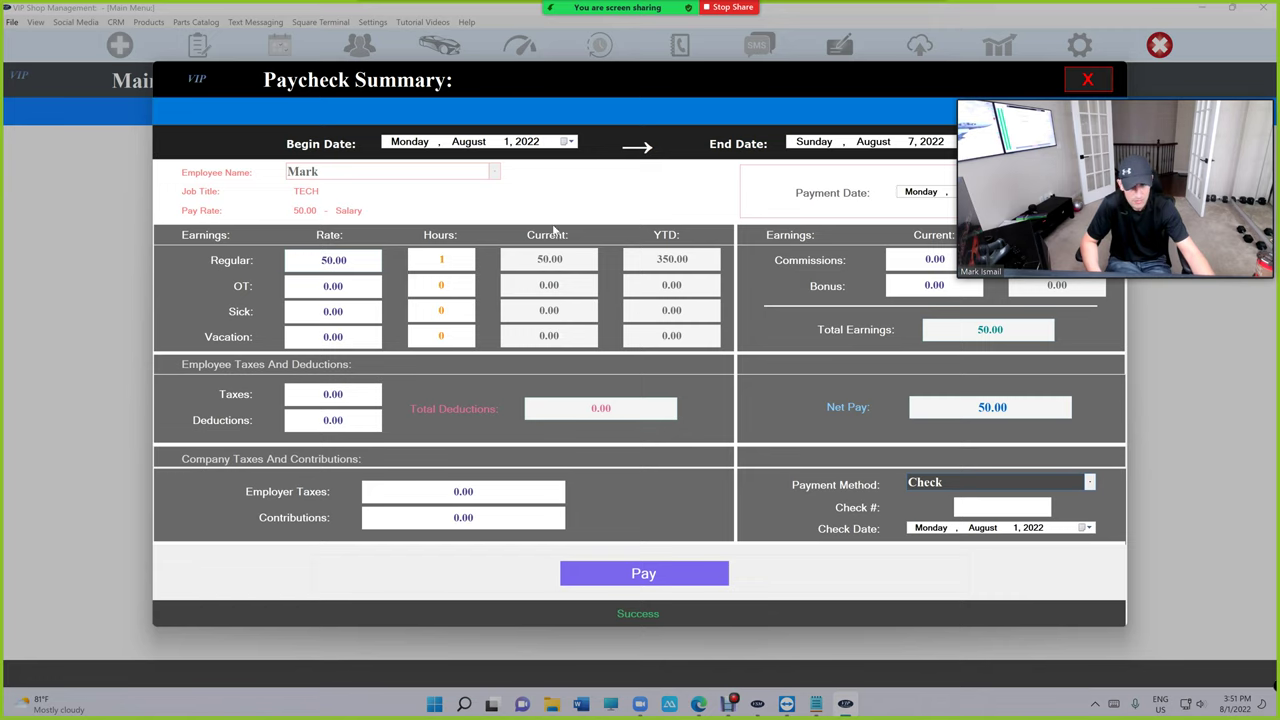
{"action": "left_click", "coordinate": [333, 260]}
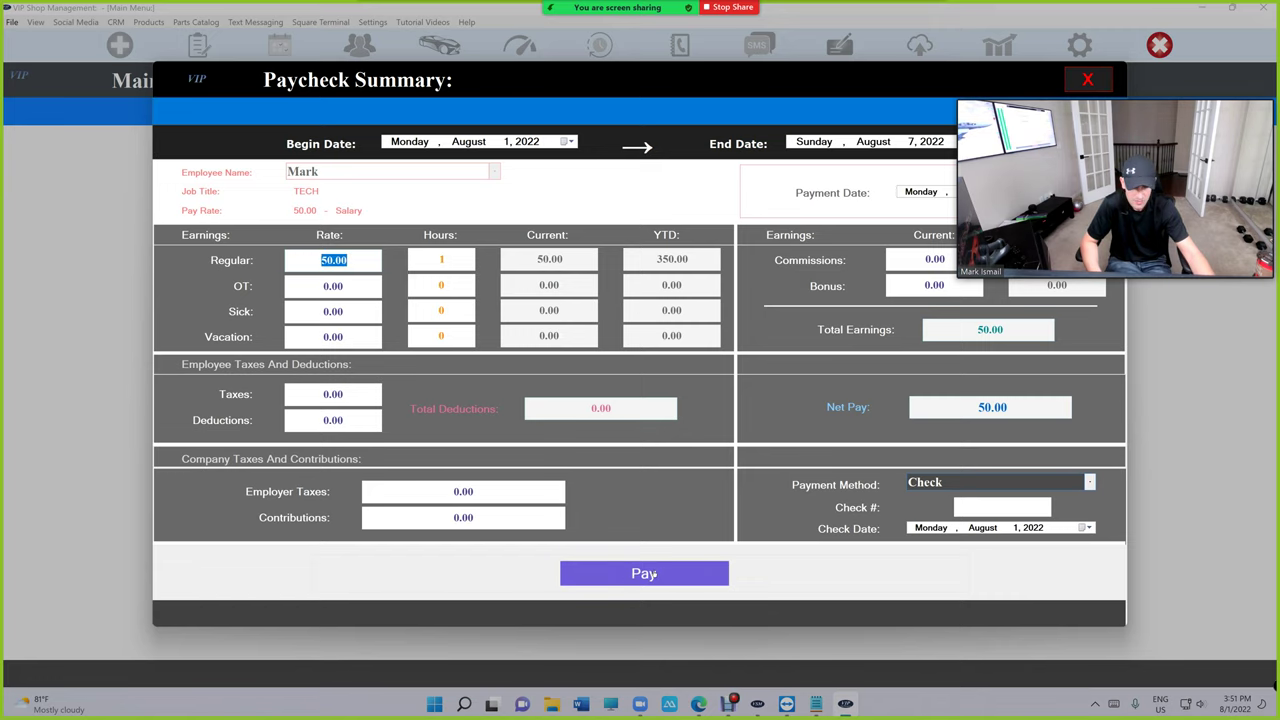
{"action": "left_click", "coordinate": [1082, 84]}
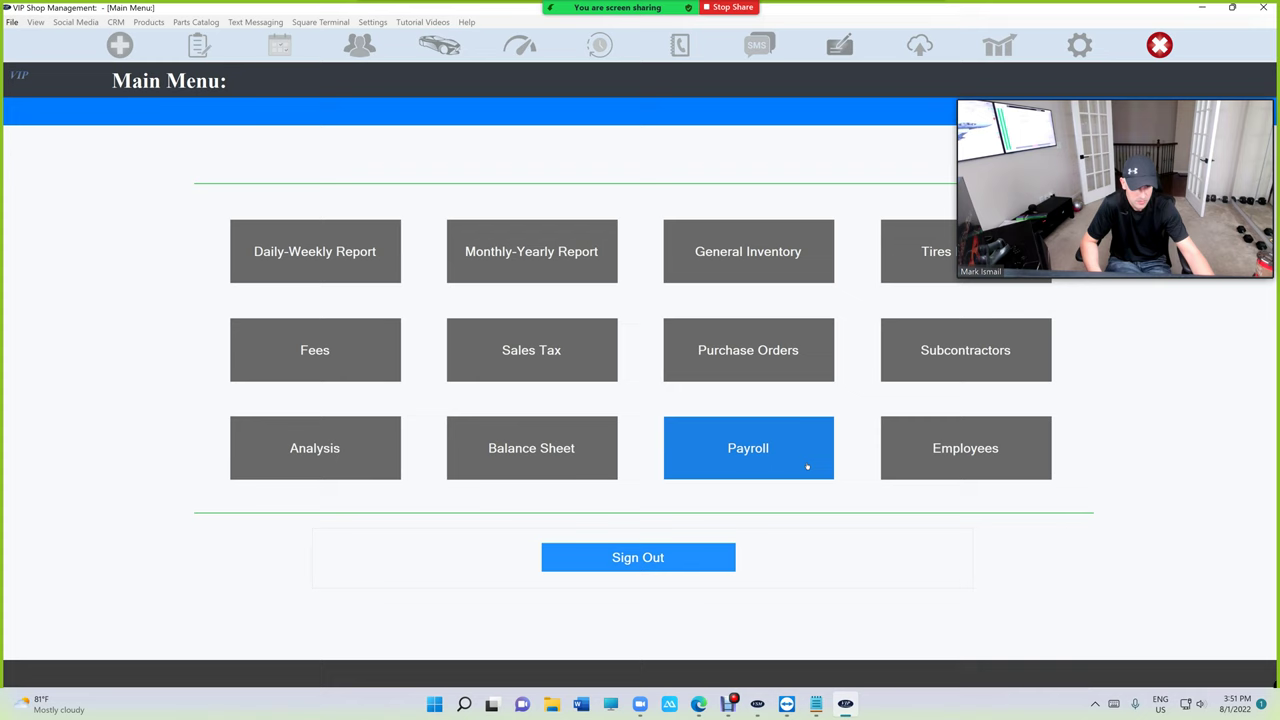
Change the technician's Salary value from 50.00 to 890.00 in Setup Employees and update the record.
{"action": "left_click", "coordinate": [809, 463]}
{"action": "left_click", "coordinate": [872, 294]}
{"action": "left_click", "coordinate": [986, 467]}
{"action": "left_click", "coordinate": [228, 277]}
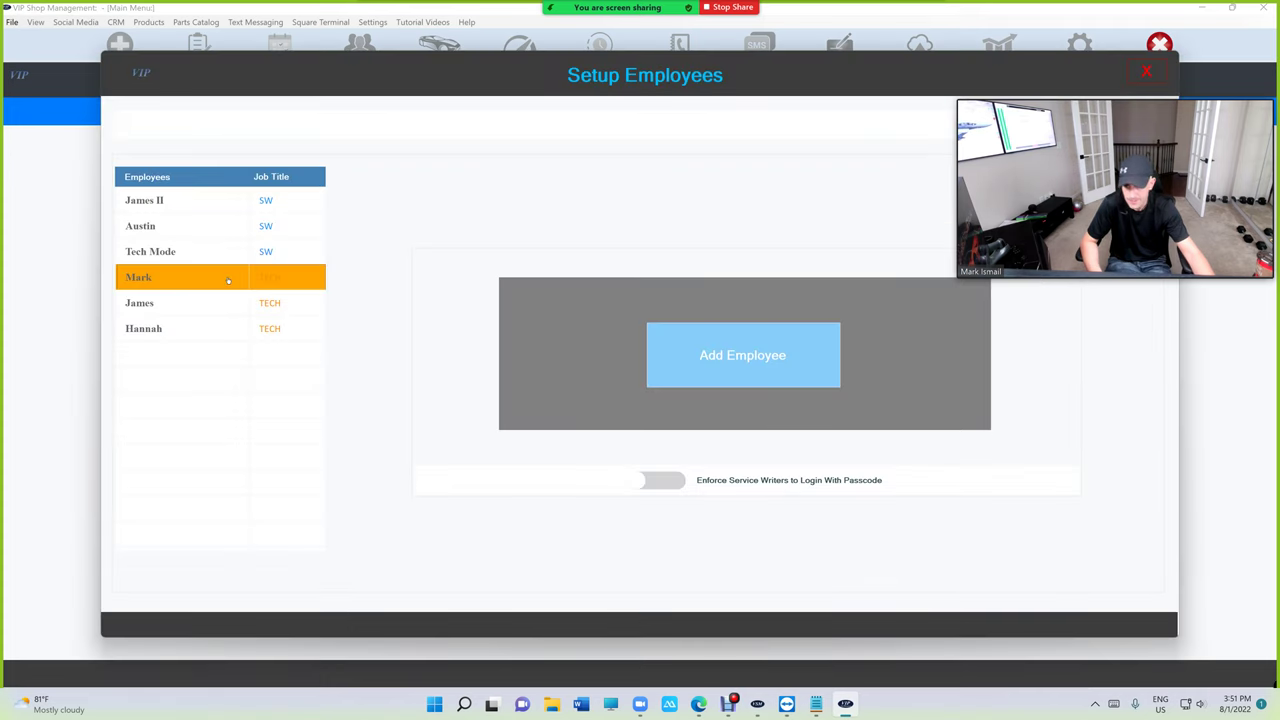
{"action": "left_click", "coordinate": [942, 278]}
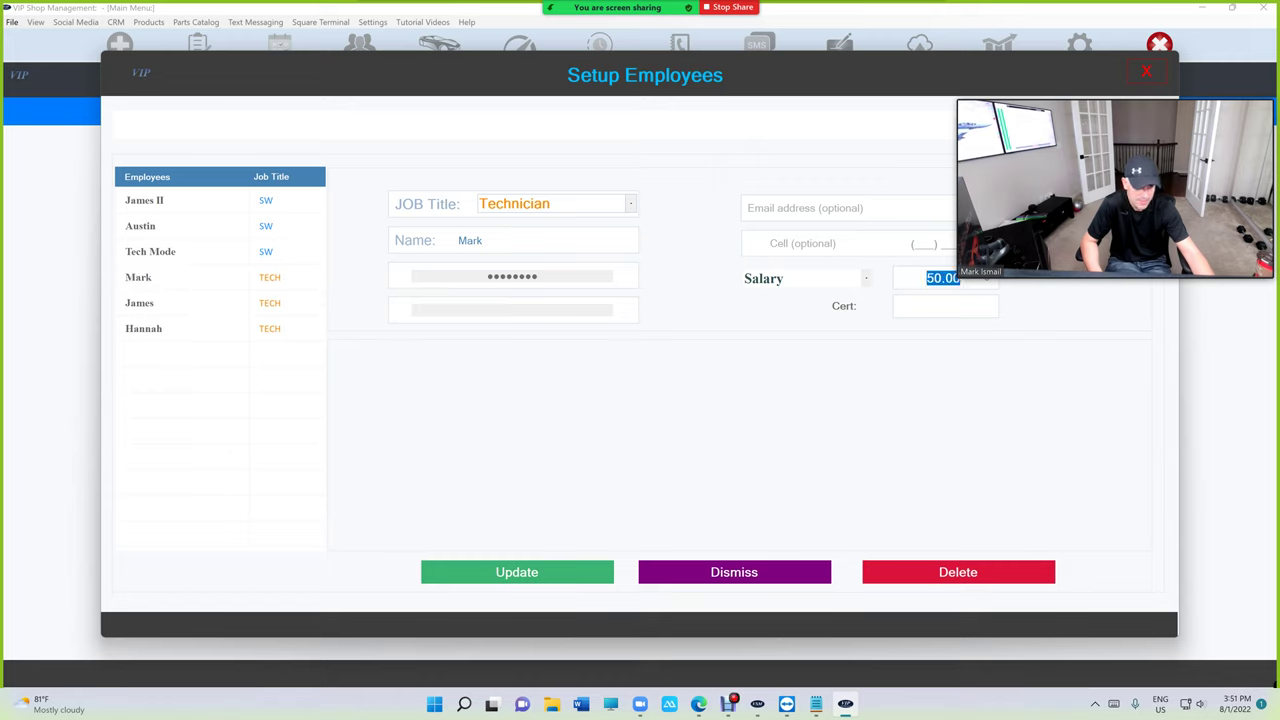
{"action": "type", "text": "890"}
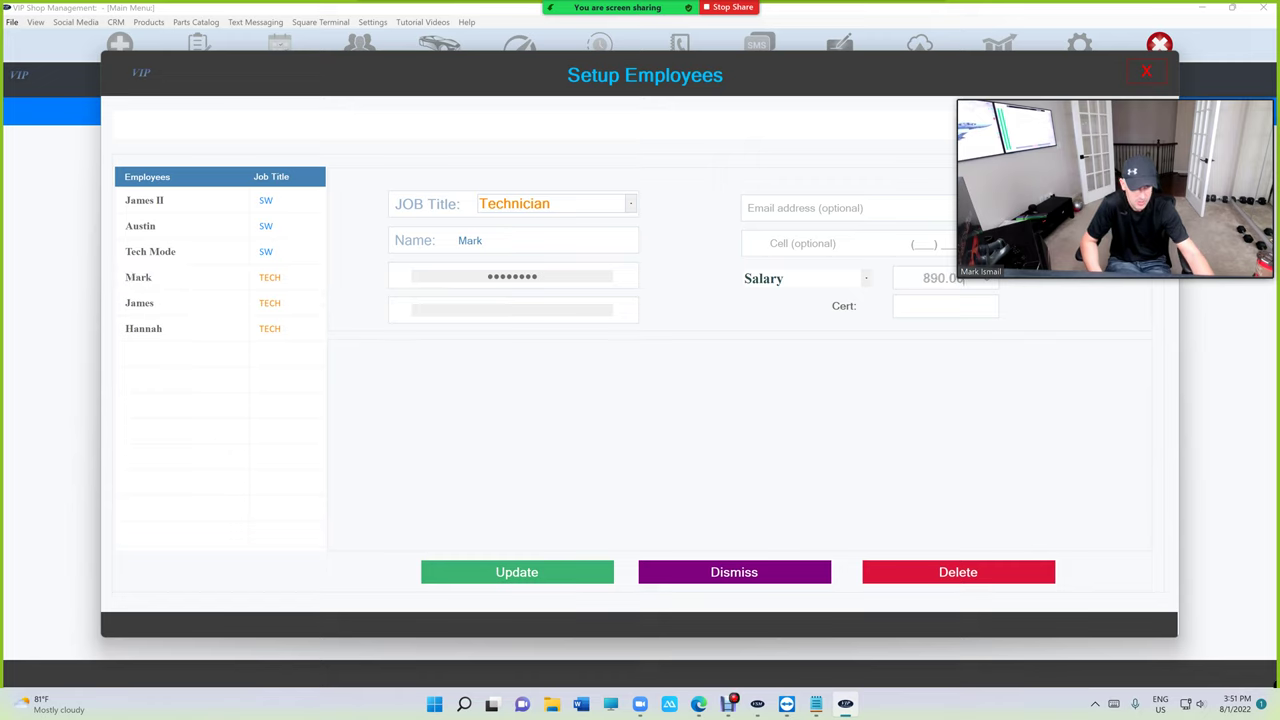
{"action": "left_click", "coordinate": [536, 572]}
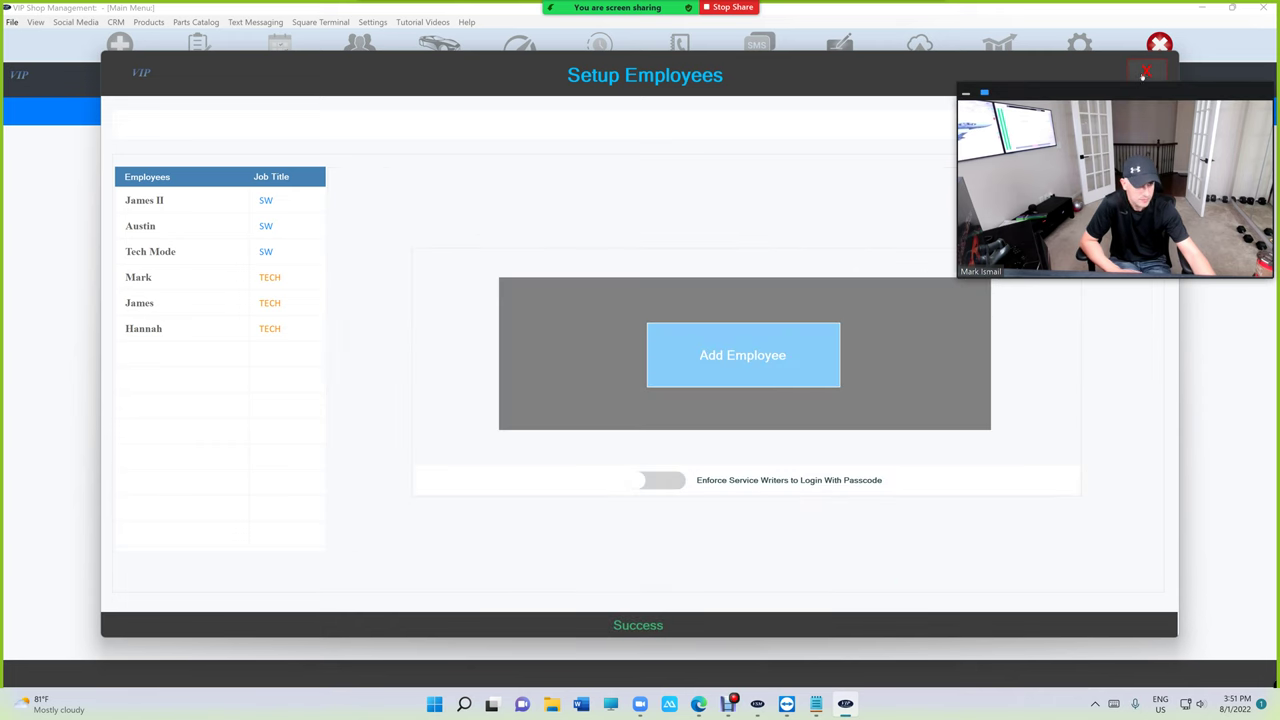
{"action": "left_click", "coordinate": [1145, 73]}
Issue the salaried technician an 890.00 paycheck for August 1–7, 2022 and confirm it.
{"action": "left_click", "coordinate": [800, 448]}
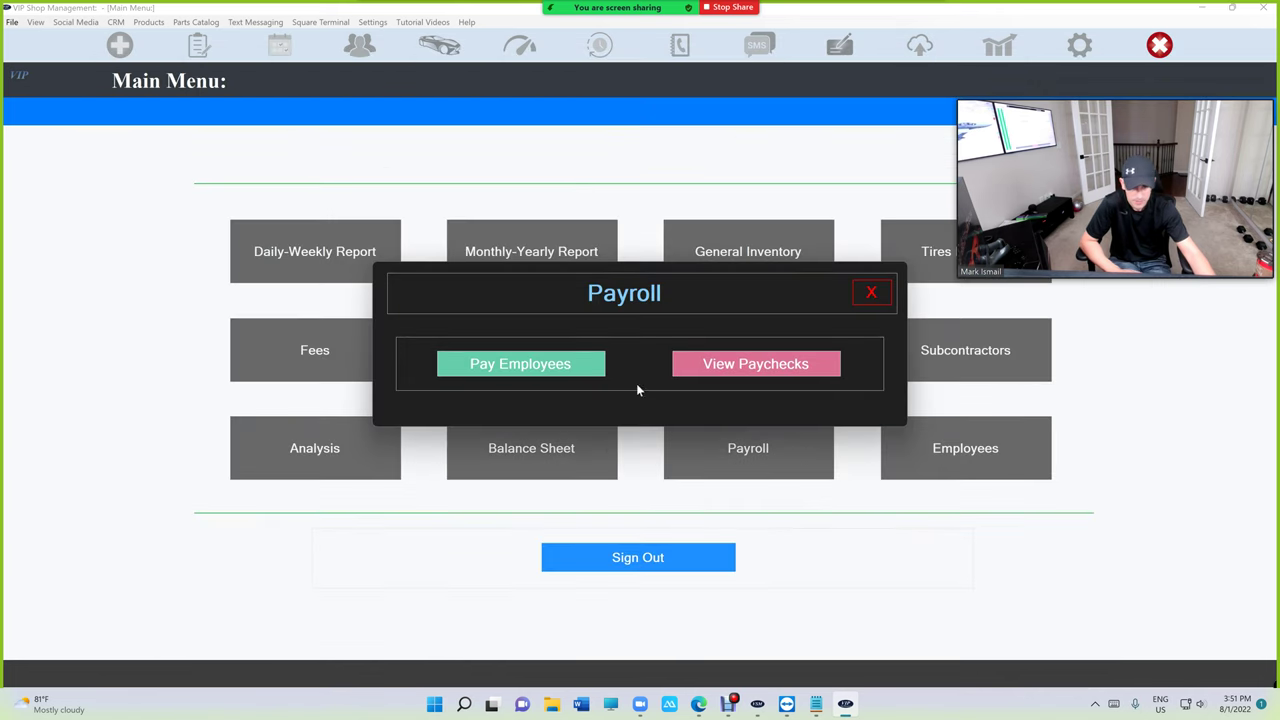
{"action": "left_click", "coordinate": [549, 363]}
{"action": "left_click", "coordinate": [620, 410]}
{"action": "left_click", "coordinate": [622, 410]}
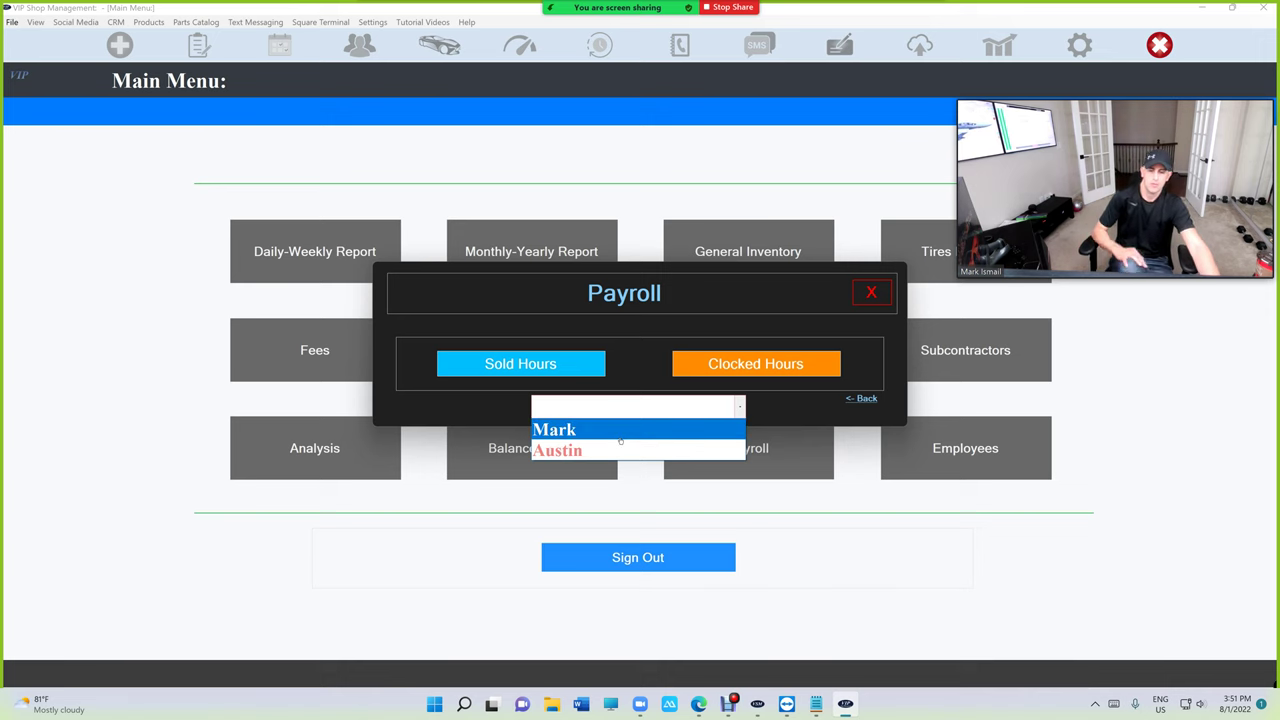
{"action": "left_click", "coordinate": [620, 438]}
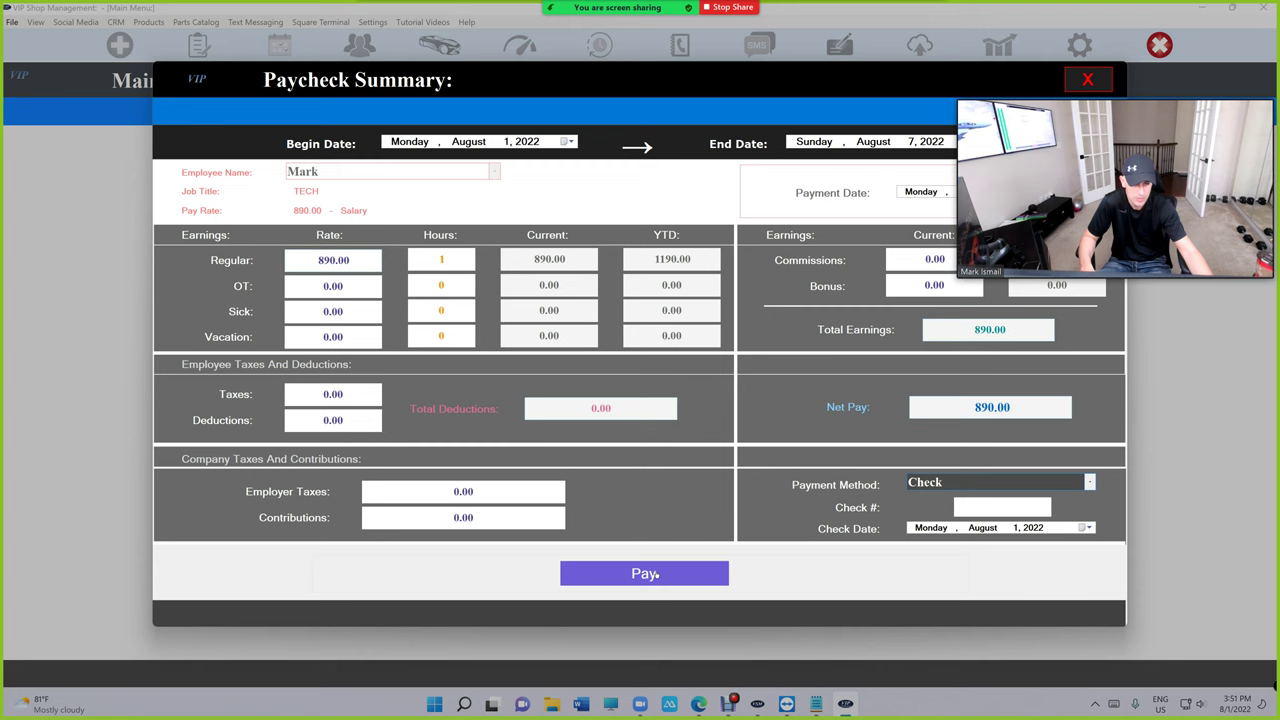
{"action": "left_click", "coordinate": [657, 575]}
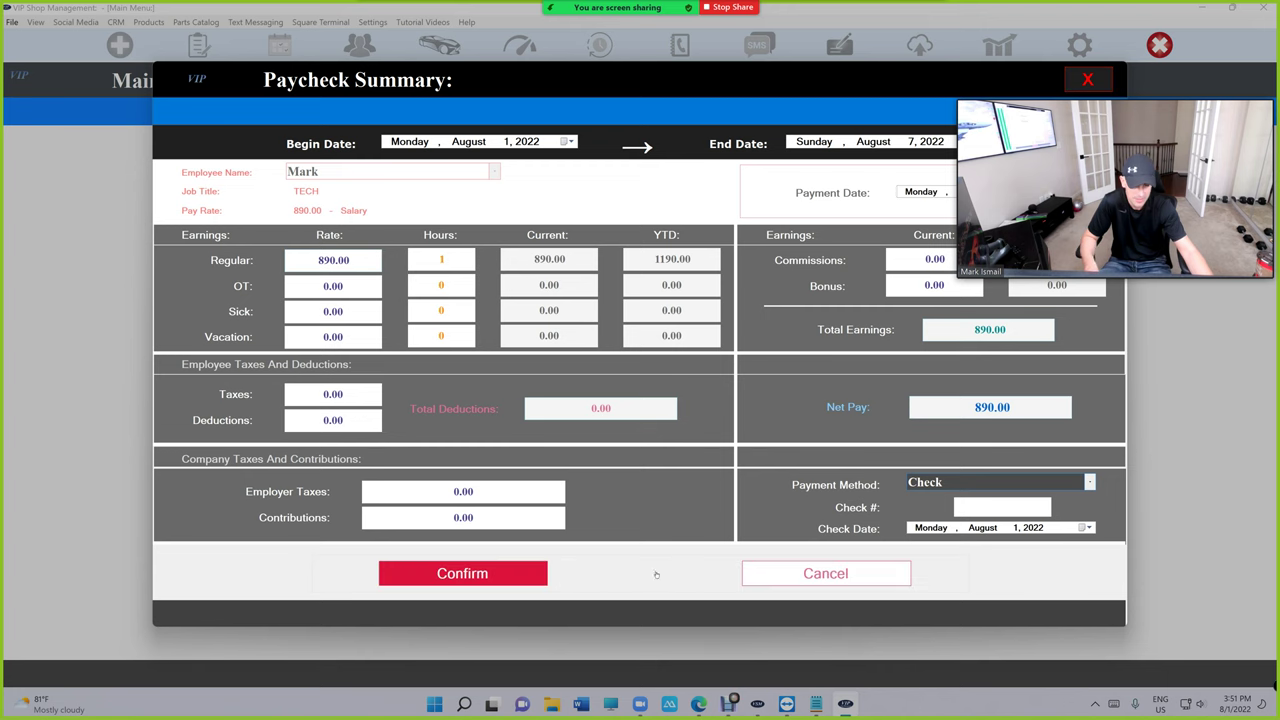
{"action": "left_click", "coordinate": [529, 572]}
{"action": "left_click", "coordinate": [600, 573]}
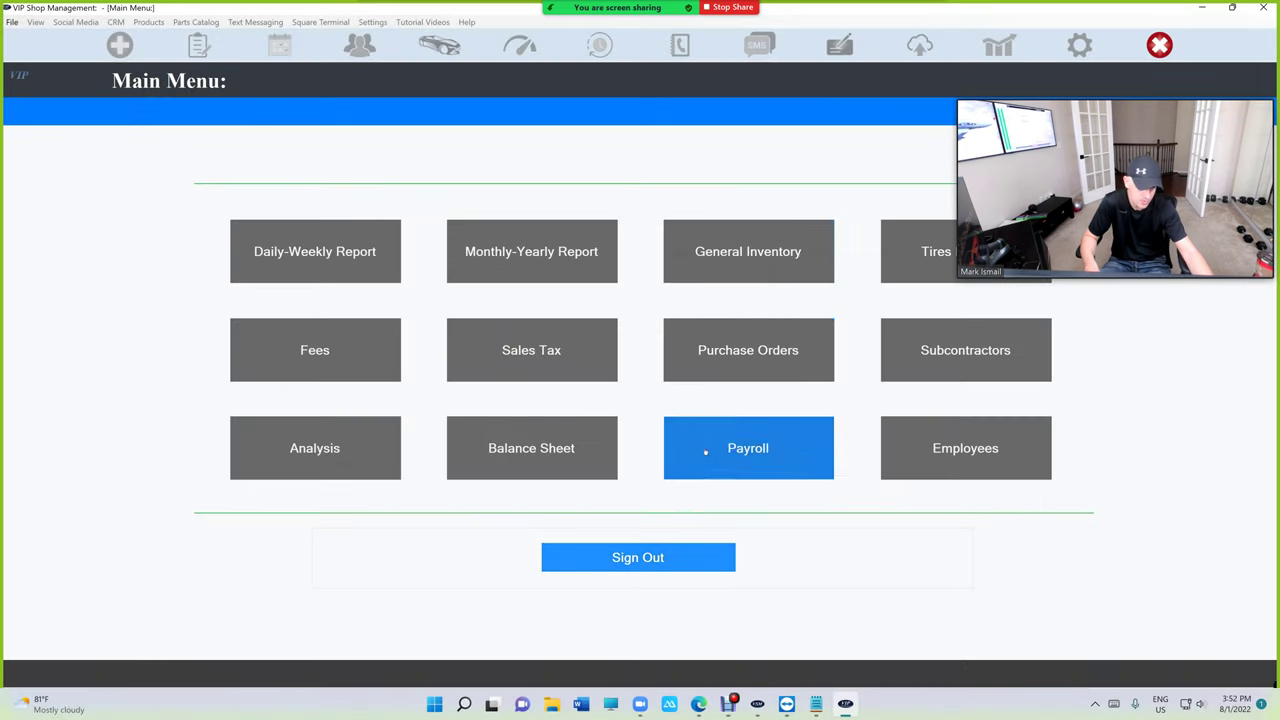
{"action": "left_click", "coordinate": [700, 449]}
{"action": "left_click", "coordinate": [751, 367]}
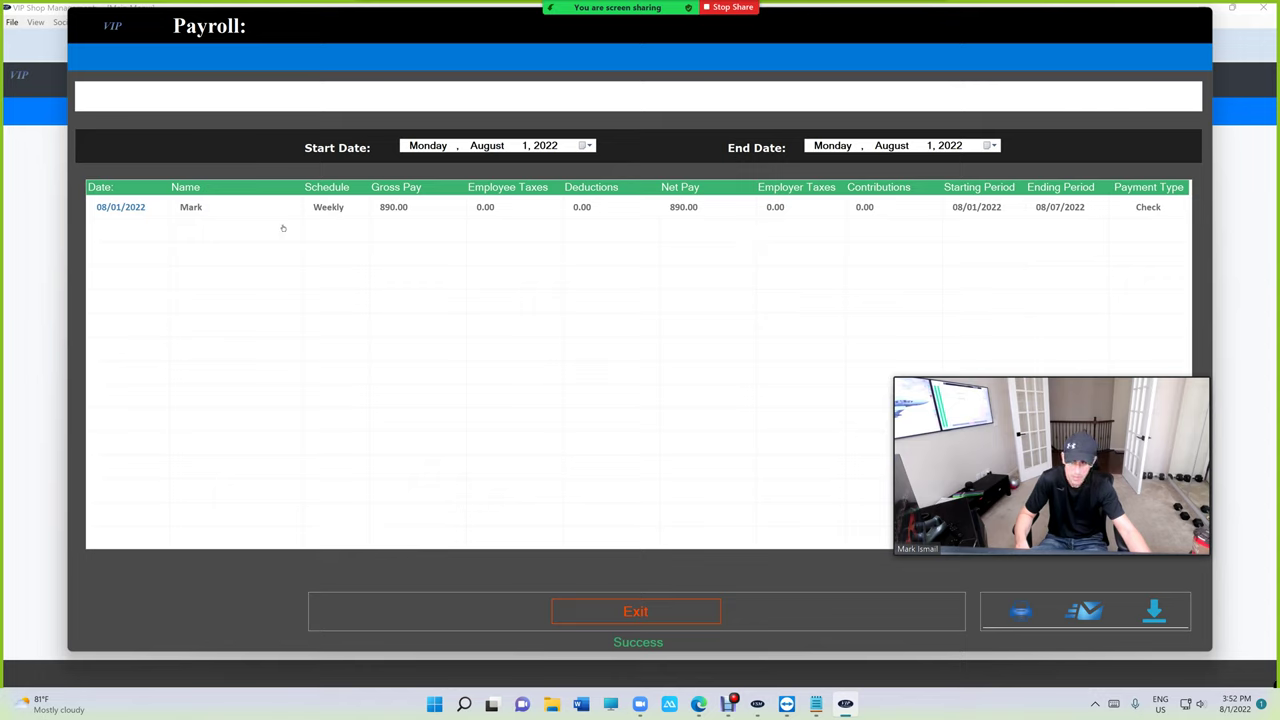
{"action": "left_click", "coordinate": [769, 207]}
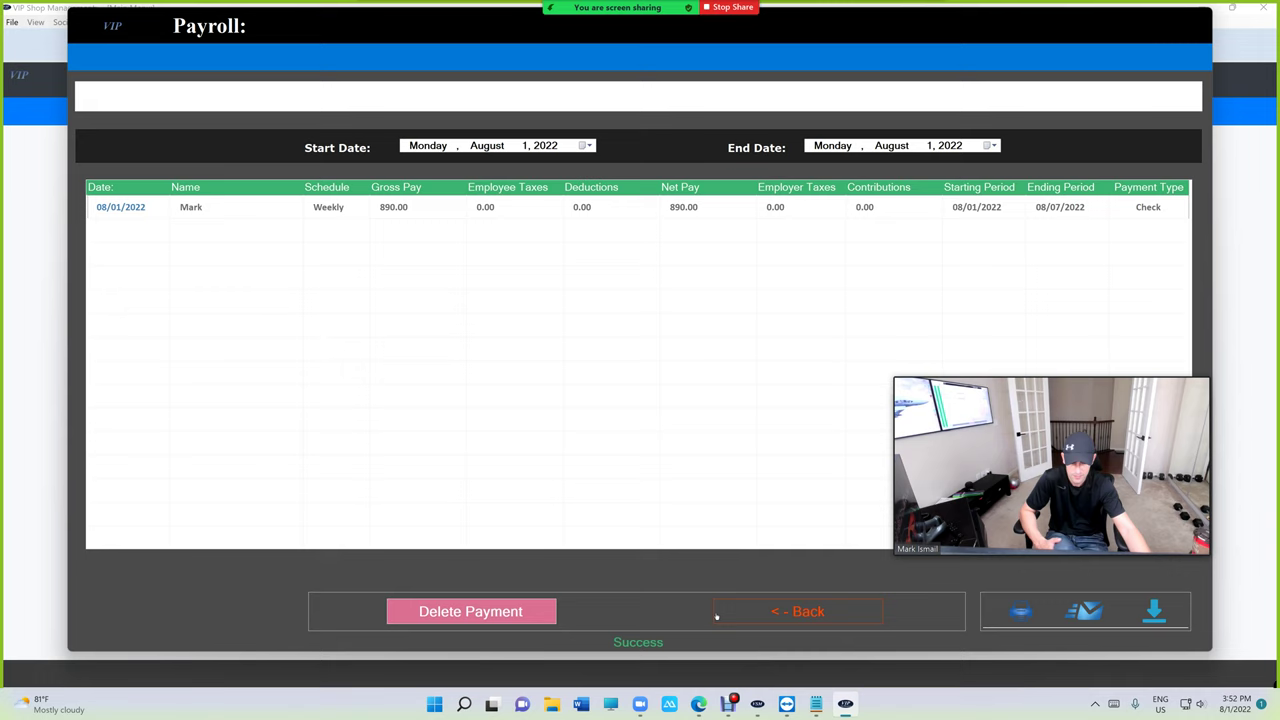
{"action": "left_click", "coordinate": [806, 604]}
{"action": "left_click", "coordinate": [686, 212]}
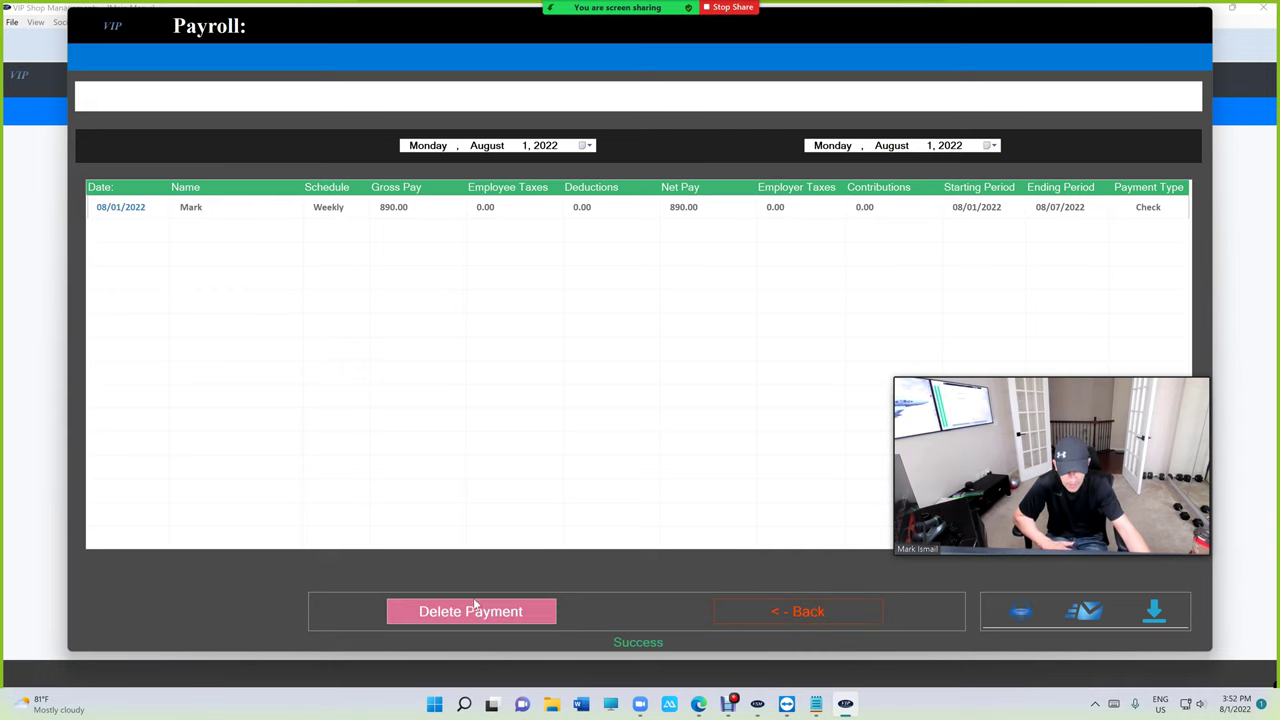
{"action": "left_click", "coordinate": [834, 607]}
{"action": "left_click", "coordinate": [623, 618]}
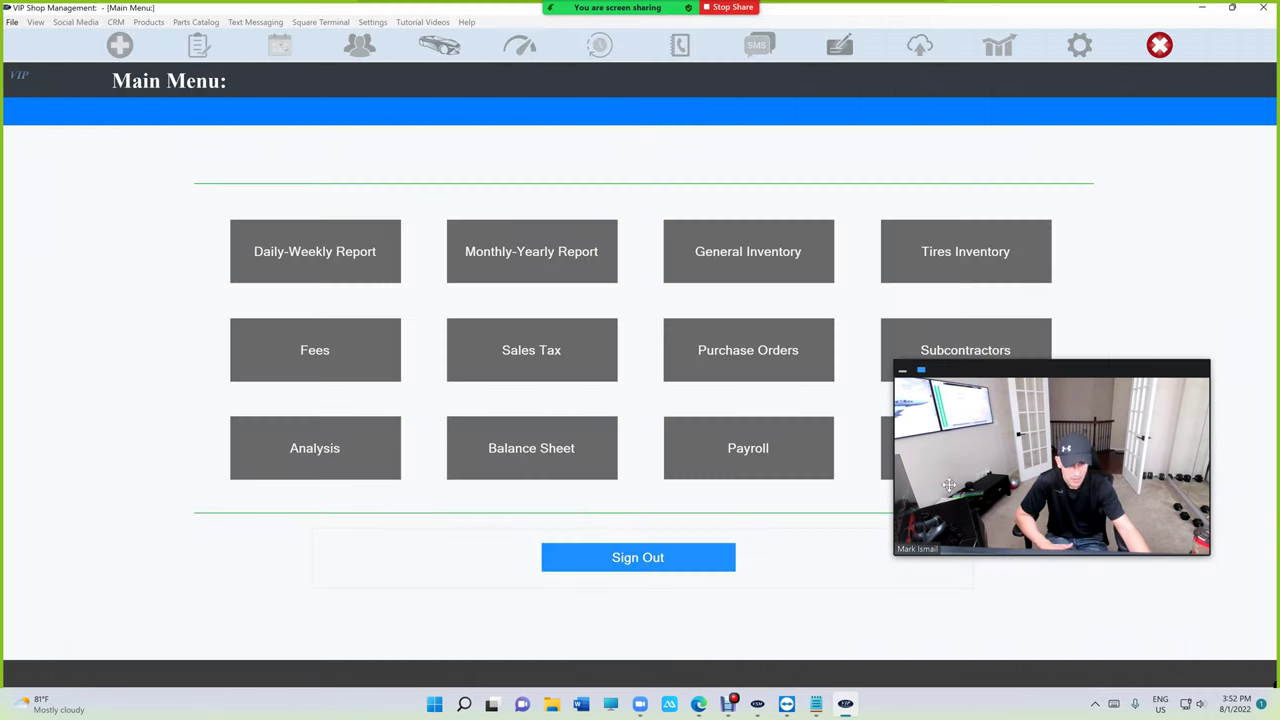
{"action": "left_click_drag", "start_coordinate": [949, 485], "coordinate": [1020, 191]}
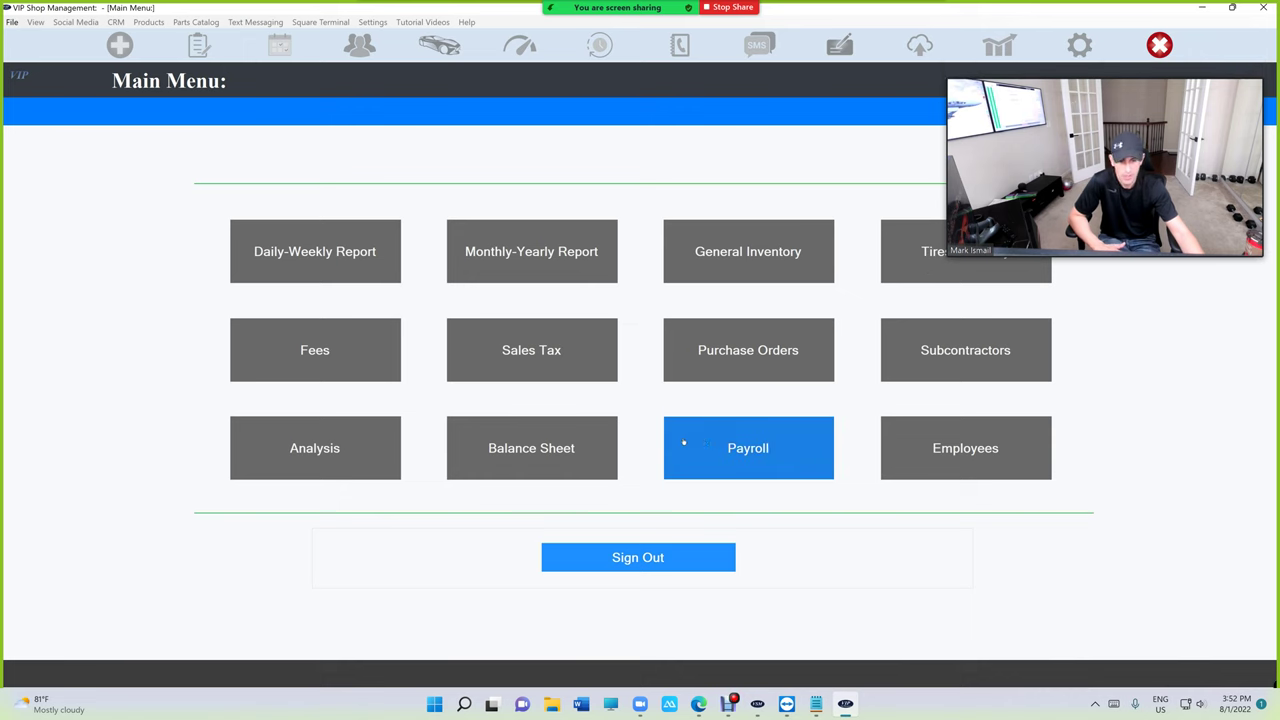
Show Clocked Hours for July 25–31, 2022 and open the 24.95-an-hour technician's entries.
{"action": "left_click", "coordinate": [719, 440]}
{"action": "left_click", "coordinate": [552, 370]}
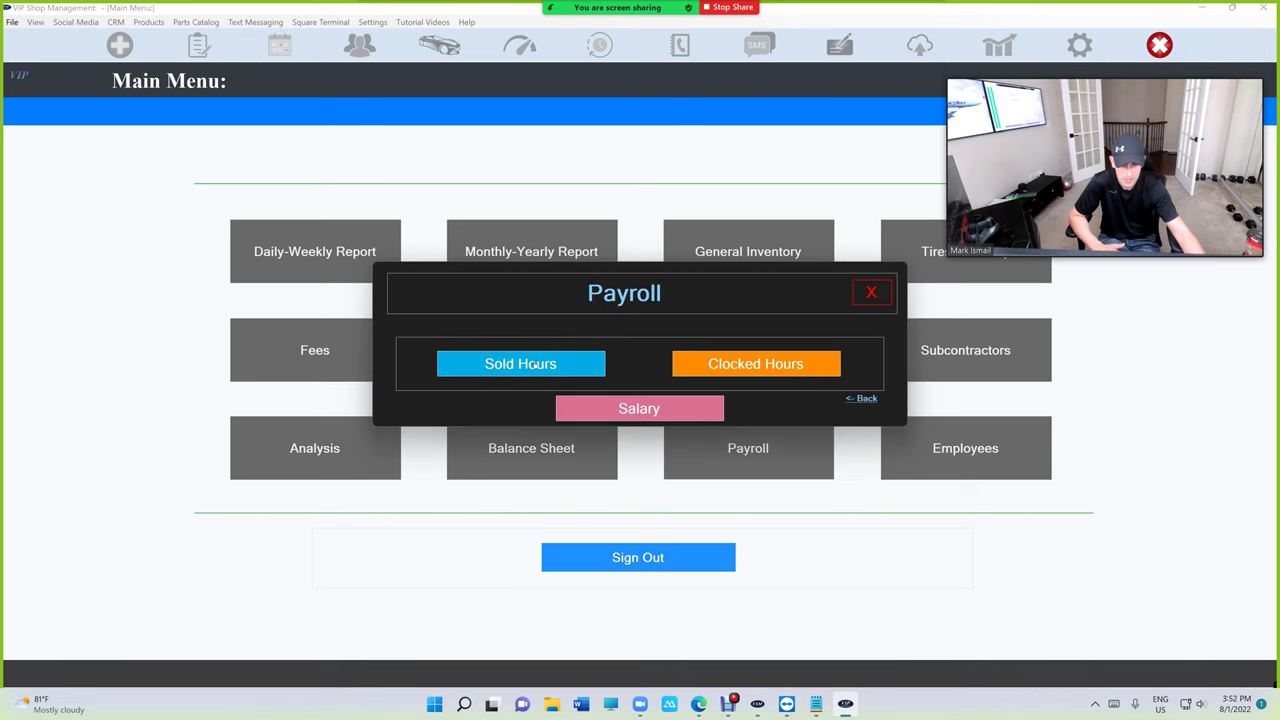
{"action": "left_click", "coordinate": [700, 368]}
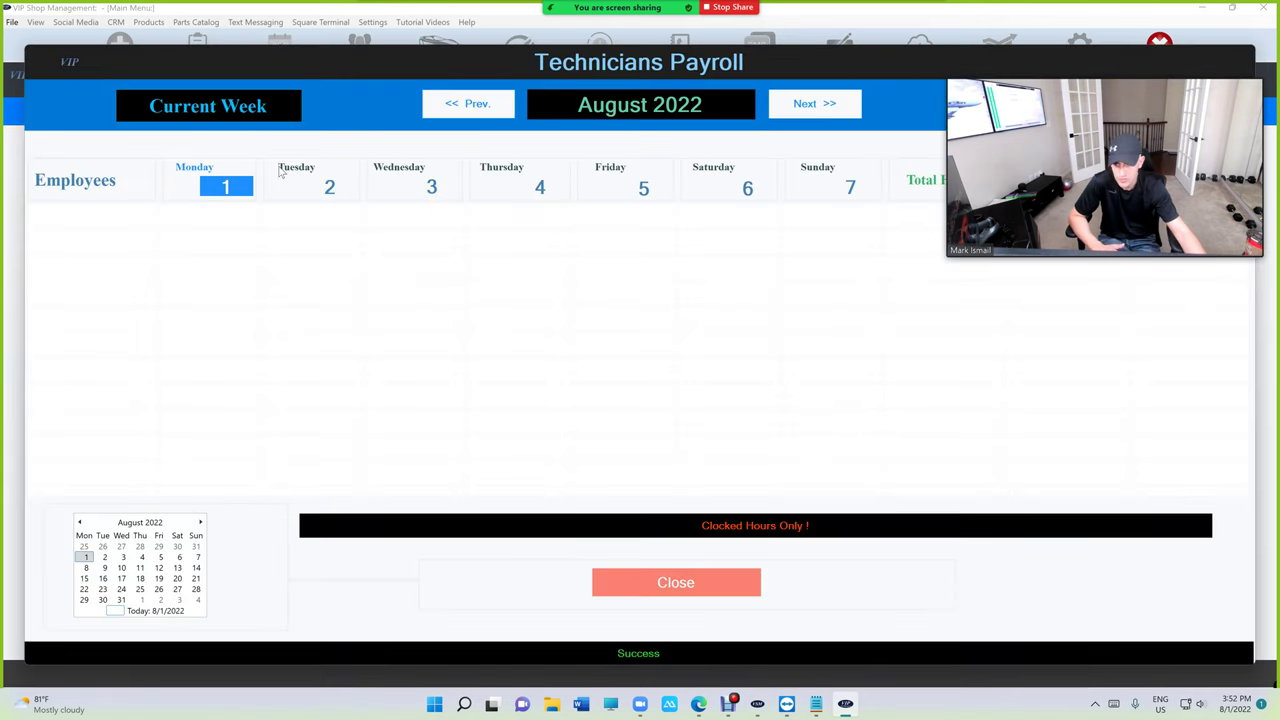
{"action": "left_click", "coordinate": [468, 105]}
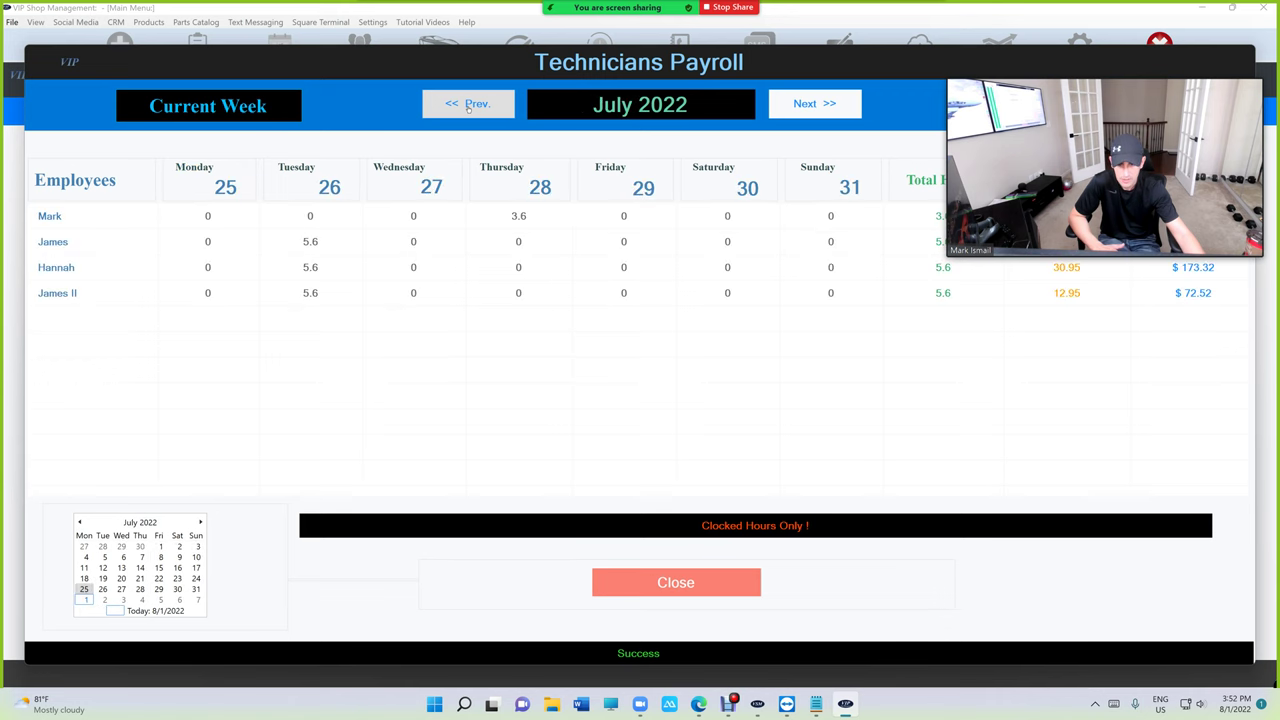
{"action": "left_click_drag", "start_coordinate": [1073, 183], "coordinate": [968, 449]}
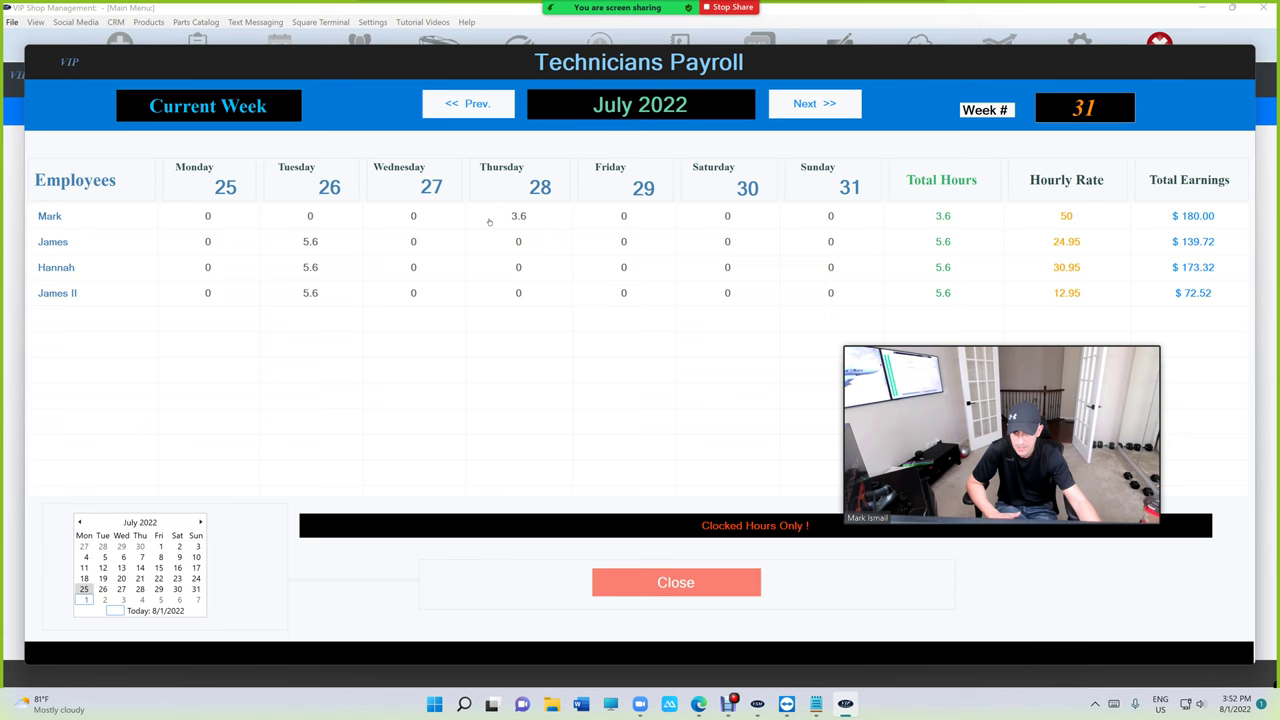
{"action": "left_click", "coordinate": [473, 246]}
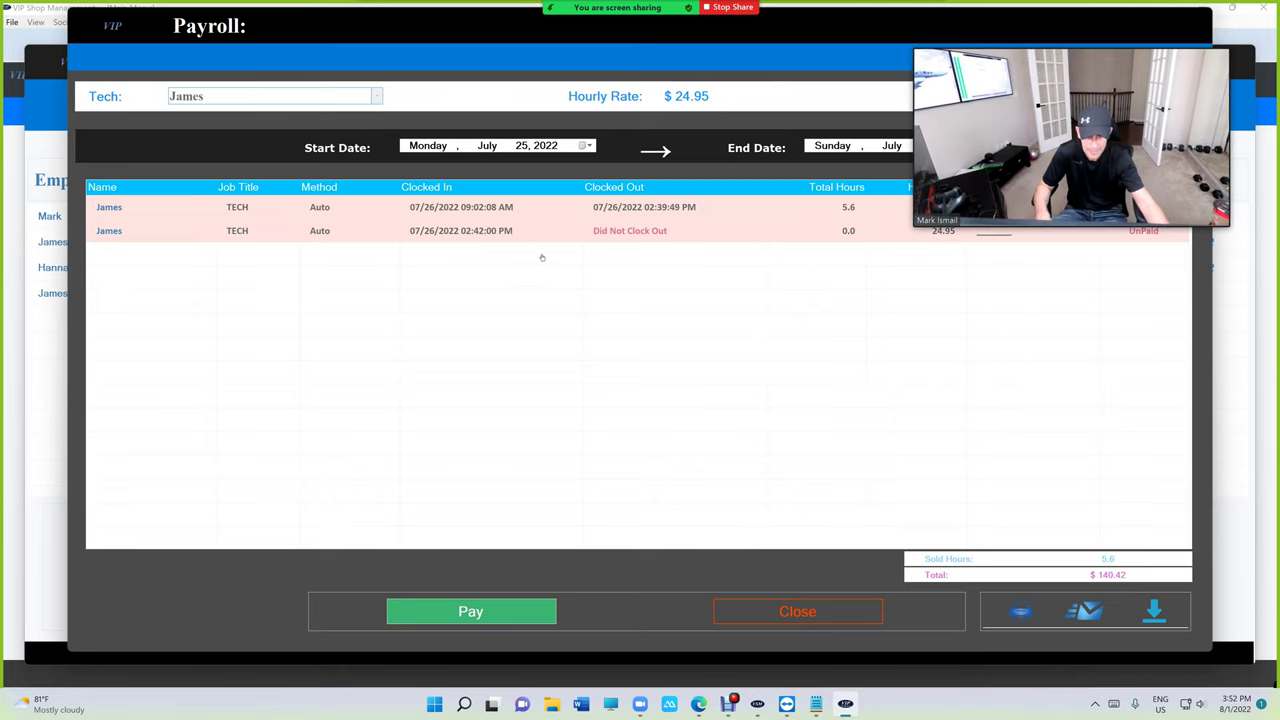
Inspect the unfinished and 5.6-hour July 26 clock entries without changes, then close the payroll windows.
{"action": "left_click", "coordinate": [626, 235]}
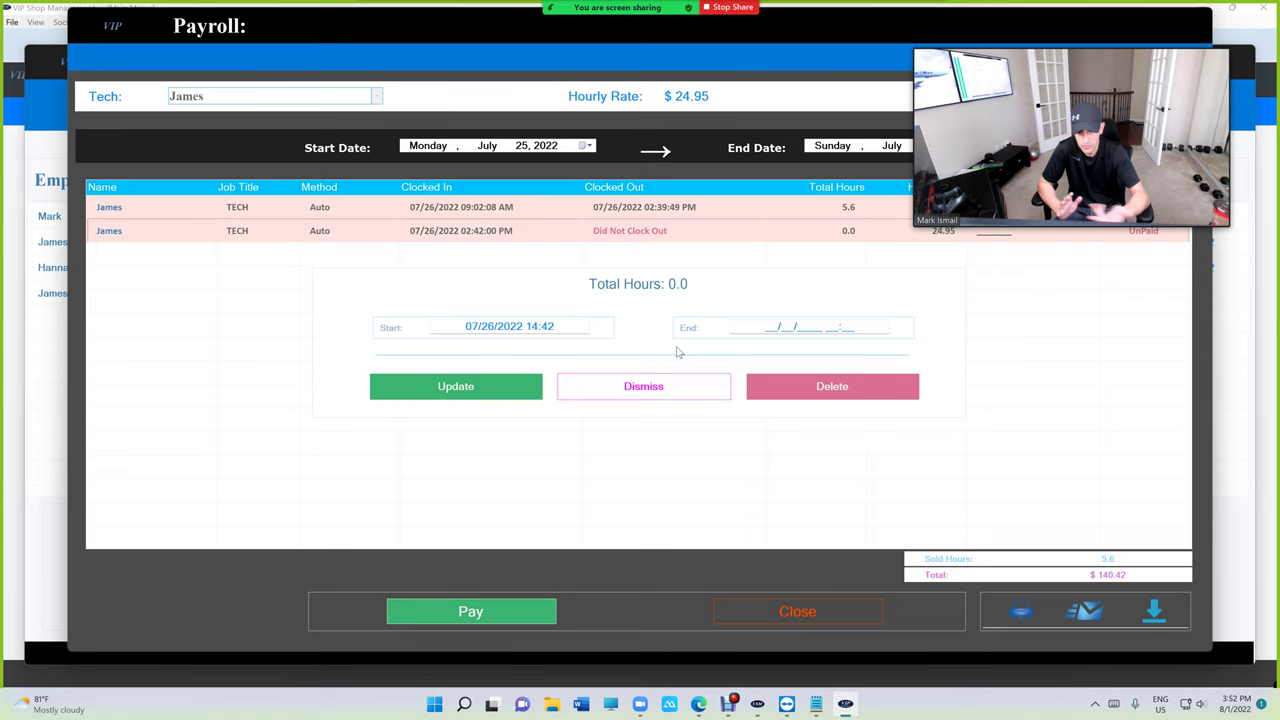
{"action": "left_click", "coordinate": [605, 389]}
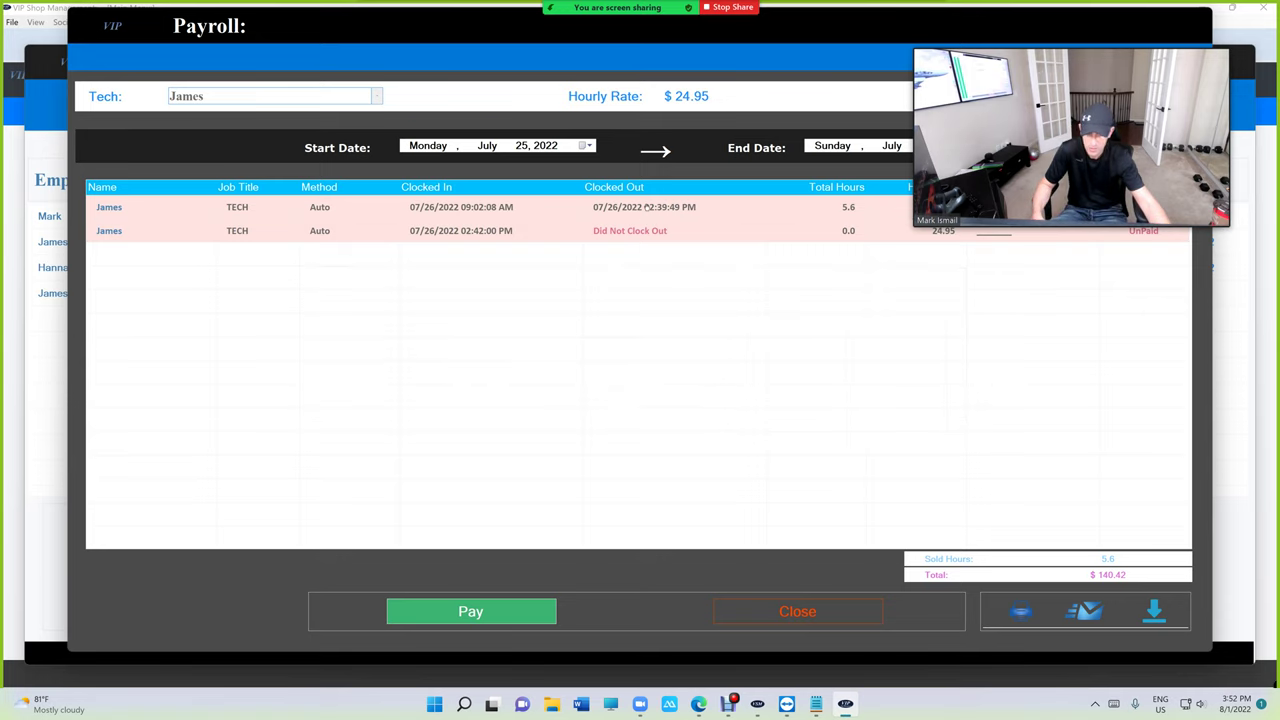
{"action": "left_click", "coordinate": [640, 234]}
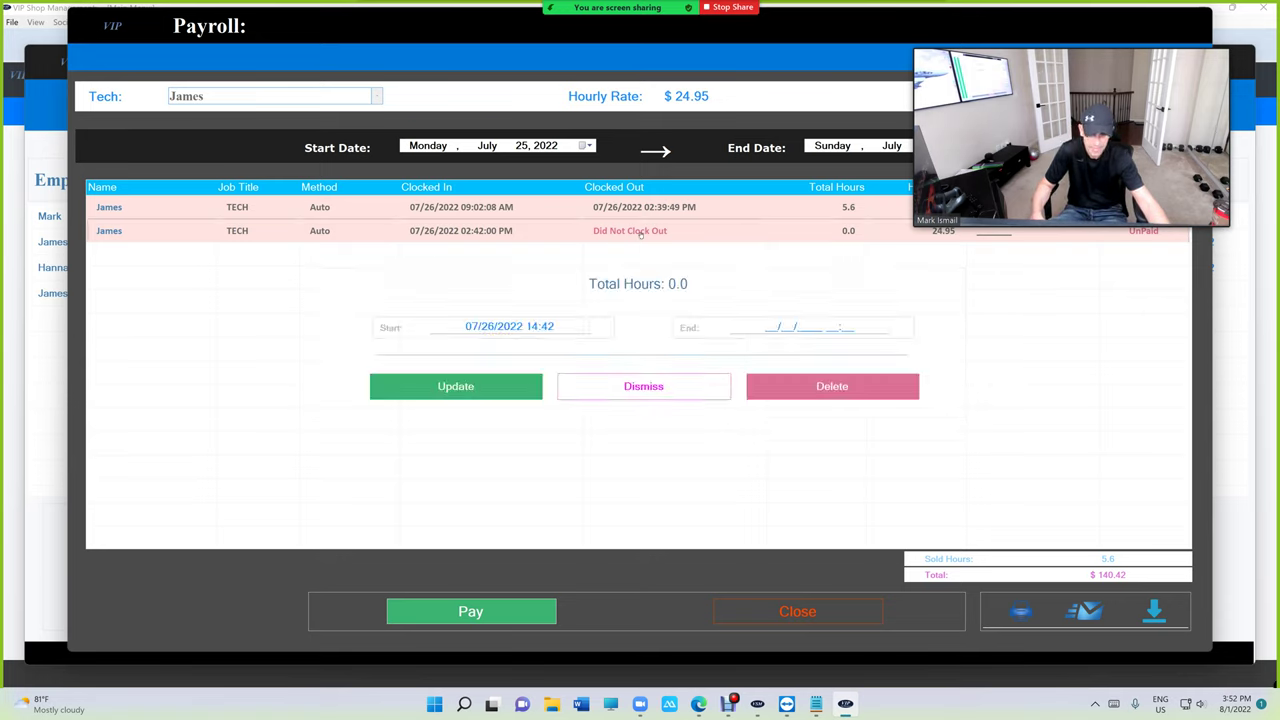
{"action": "left_click", "coordinate": [650, 212]}
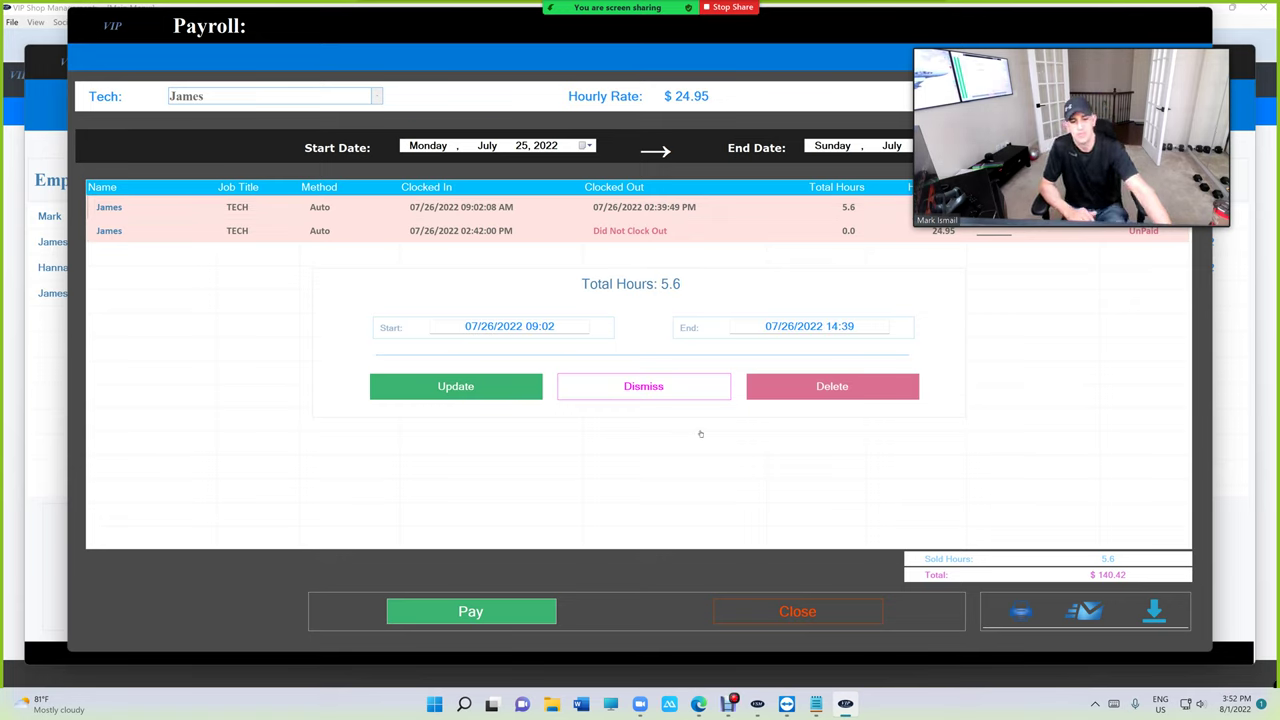
{"action": "left_click", "coordinate": [702, 392]}
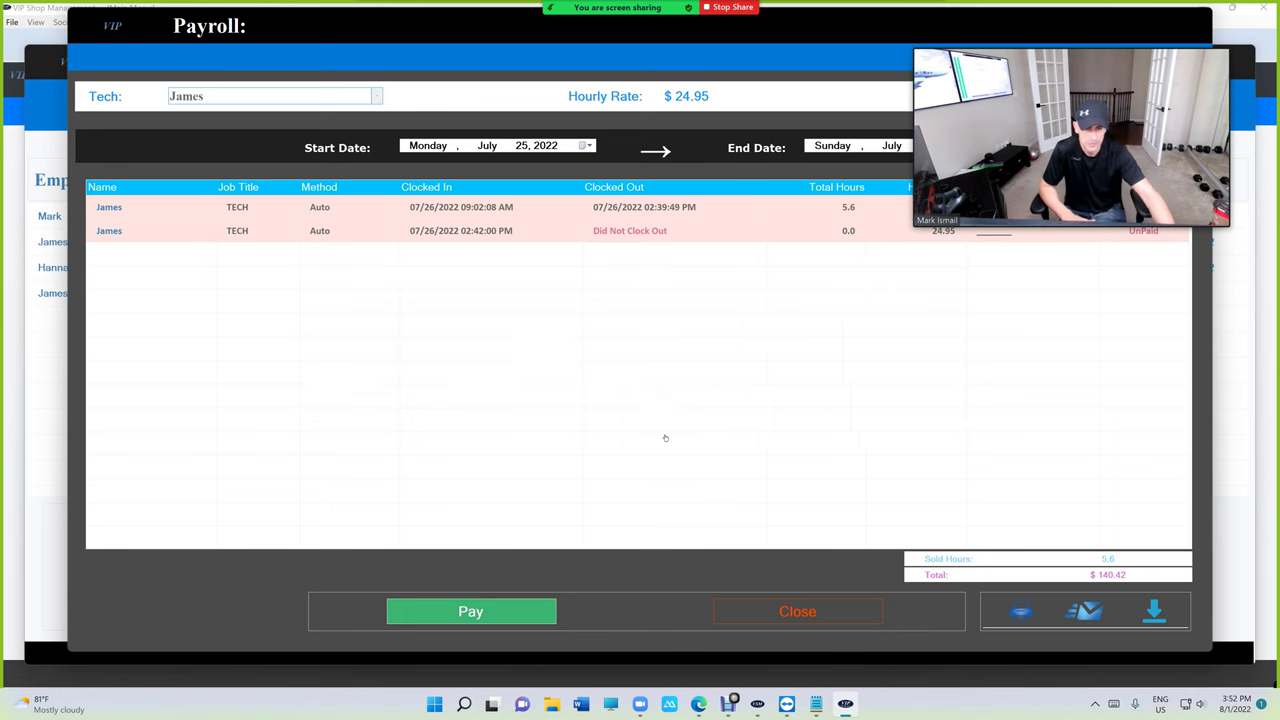
{"action": "left_click", "coordinate": [808, 621]}
{"action": "left_click", "coordinate": [760, 580]}
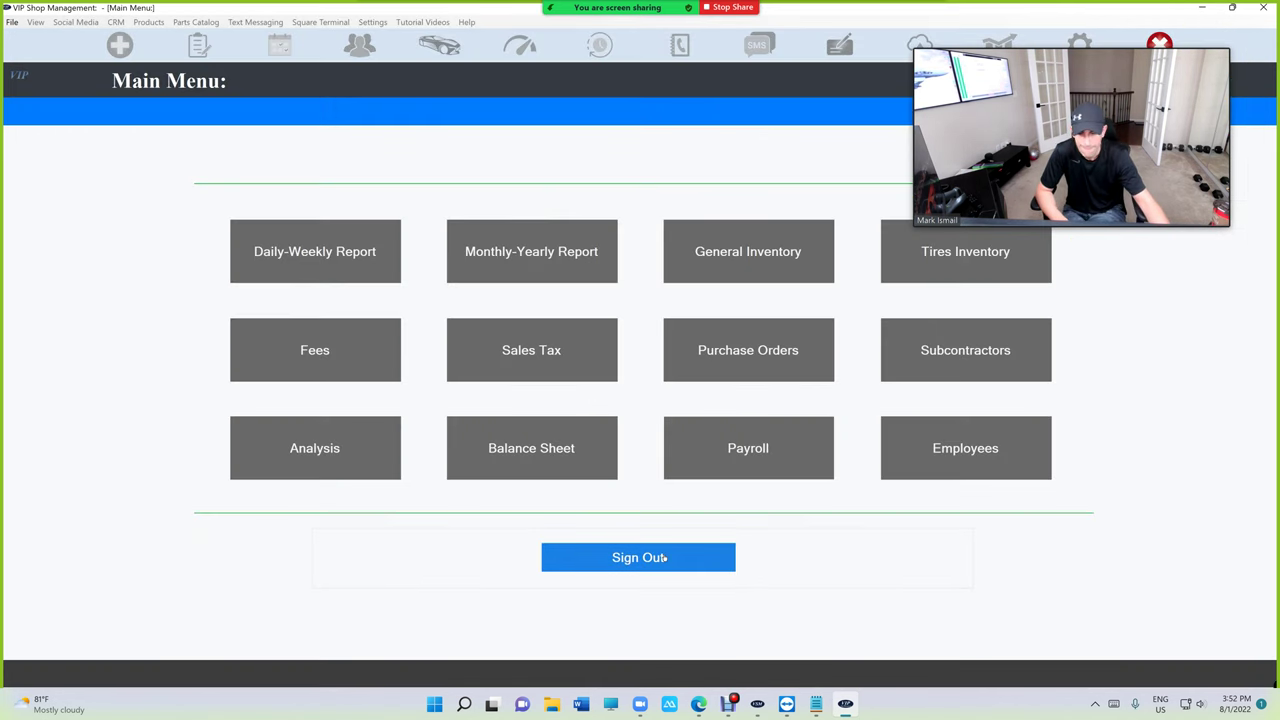
On the Balance Sheet, start a Payroll expense and clear its auto-filled 890.00 amount.
{"action": "left_click", "coordinate": [583, 455]}
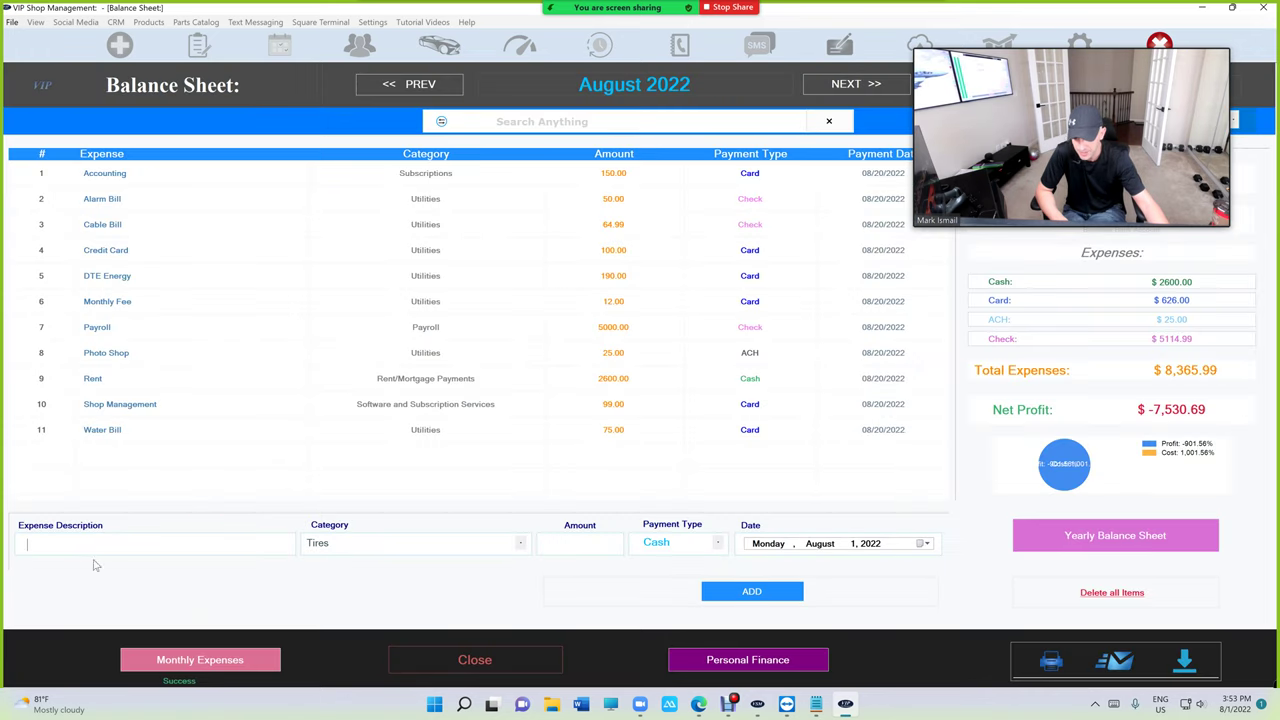
{"action": "type", "text": "pay"}
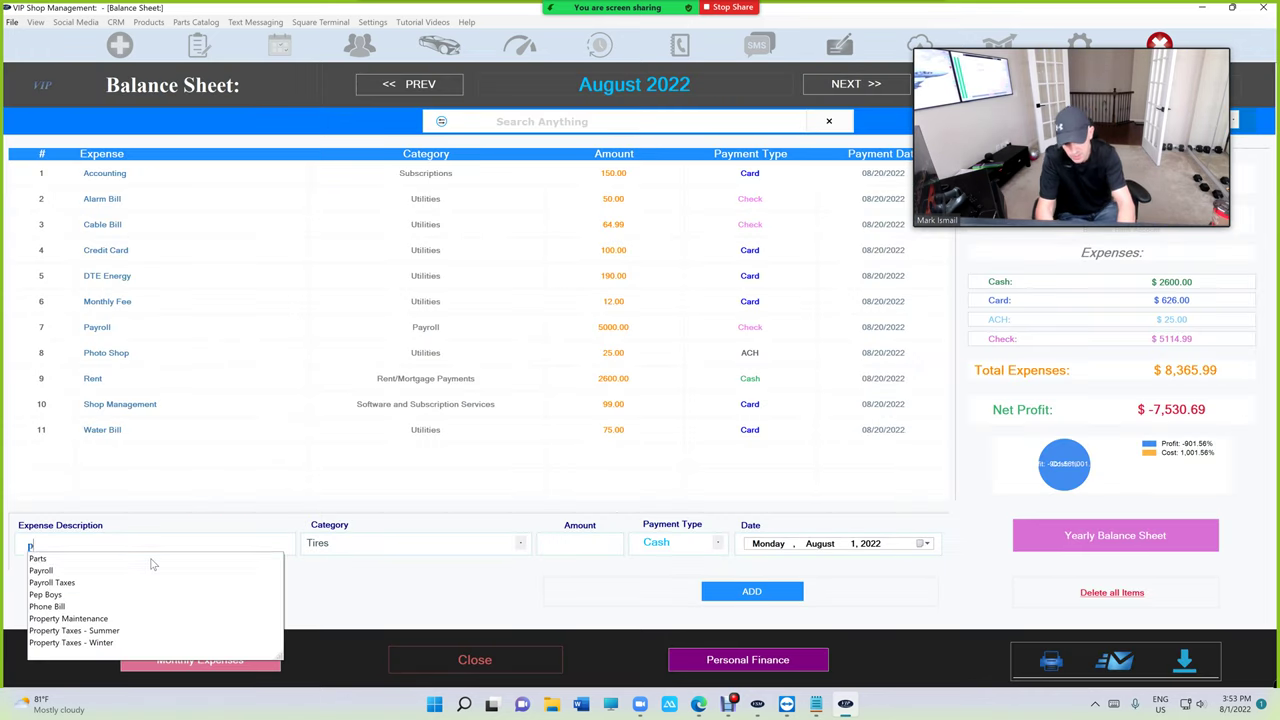
{"action": "left_click", "coordinate": [152, 563]}
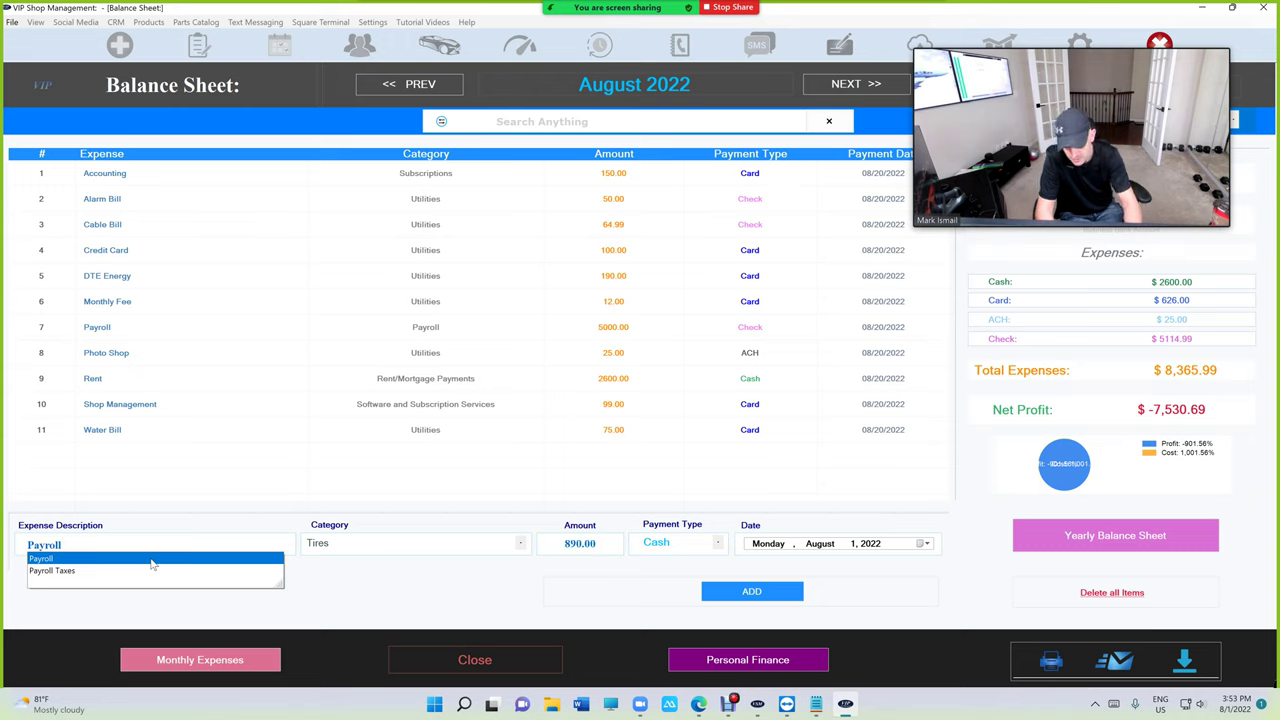
{"action": "key", "text": "Tab"}
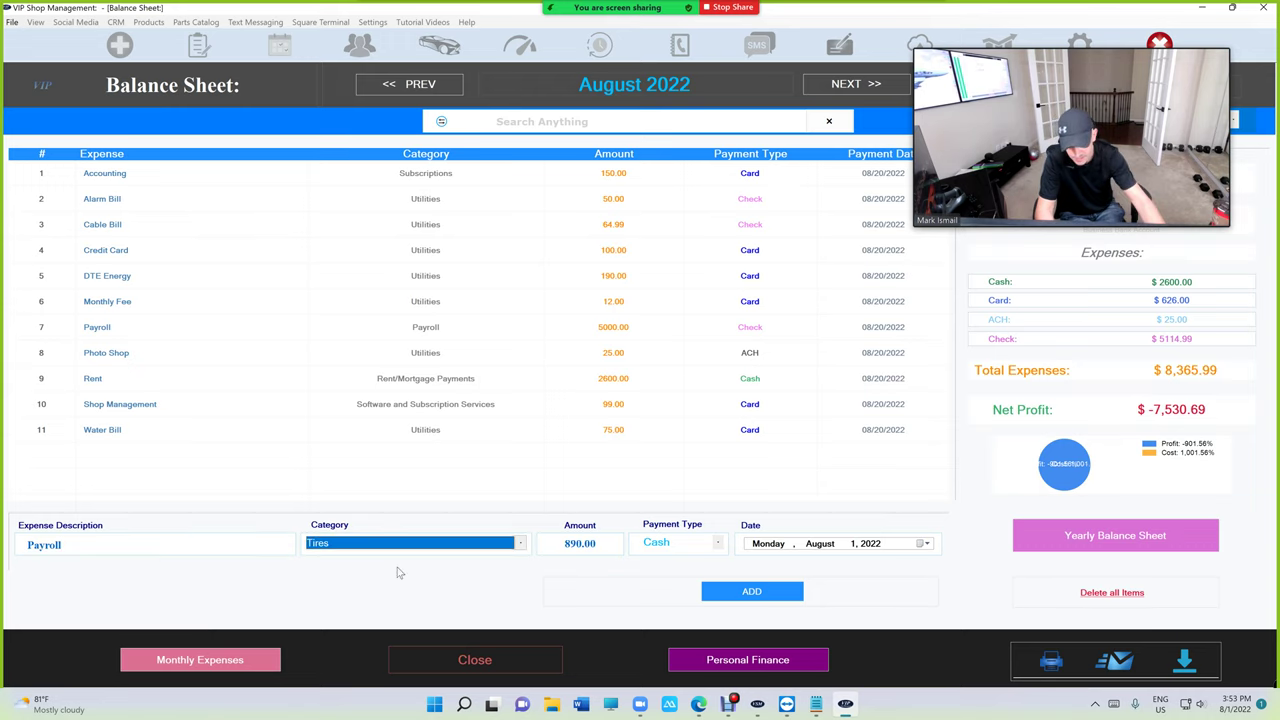
{"action": "key", "text": "Tab"}
{"action": "key", "text": "BackSpace"}
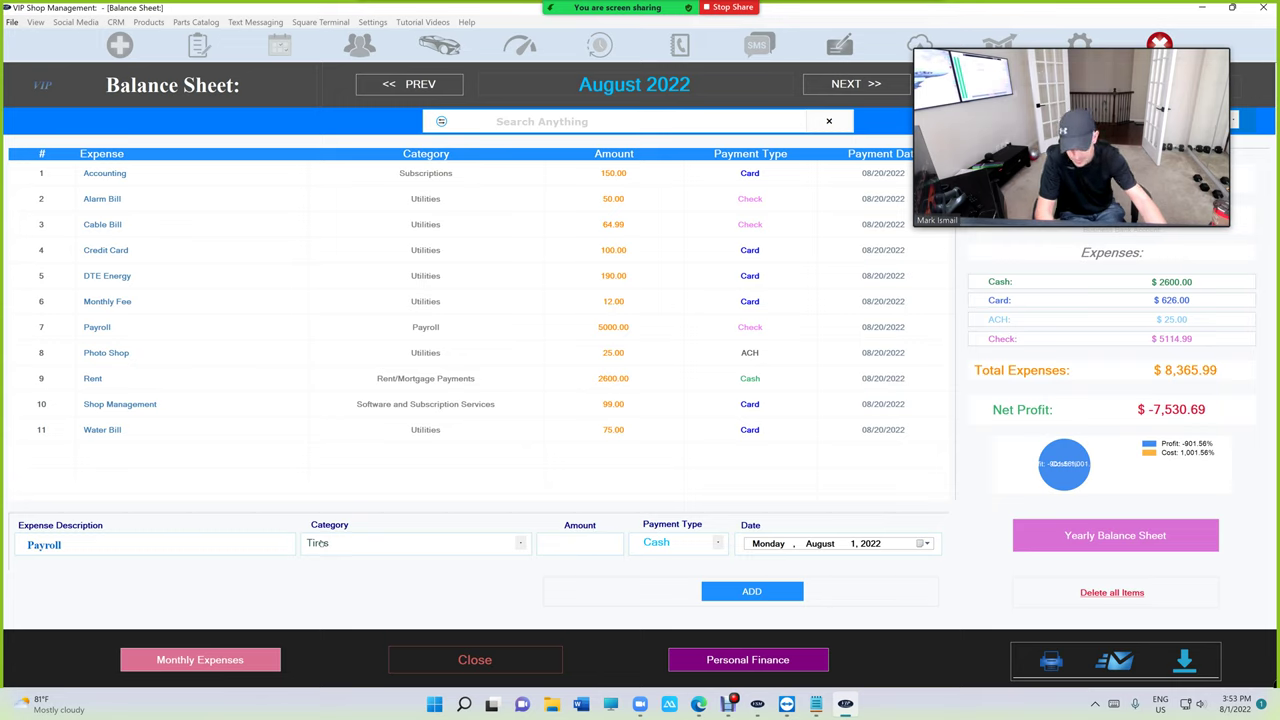
Re-enter Payroll as the description, then close the Balance Sheet without adding the expense.
{"action": "left_click", "coordinate": [180, 540]}
{"action": "type", "text": "py"}
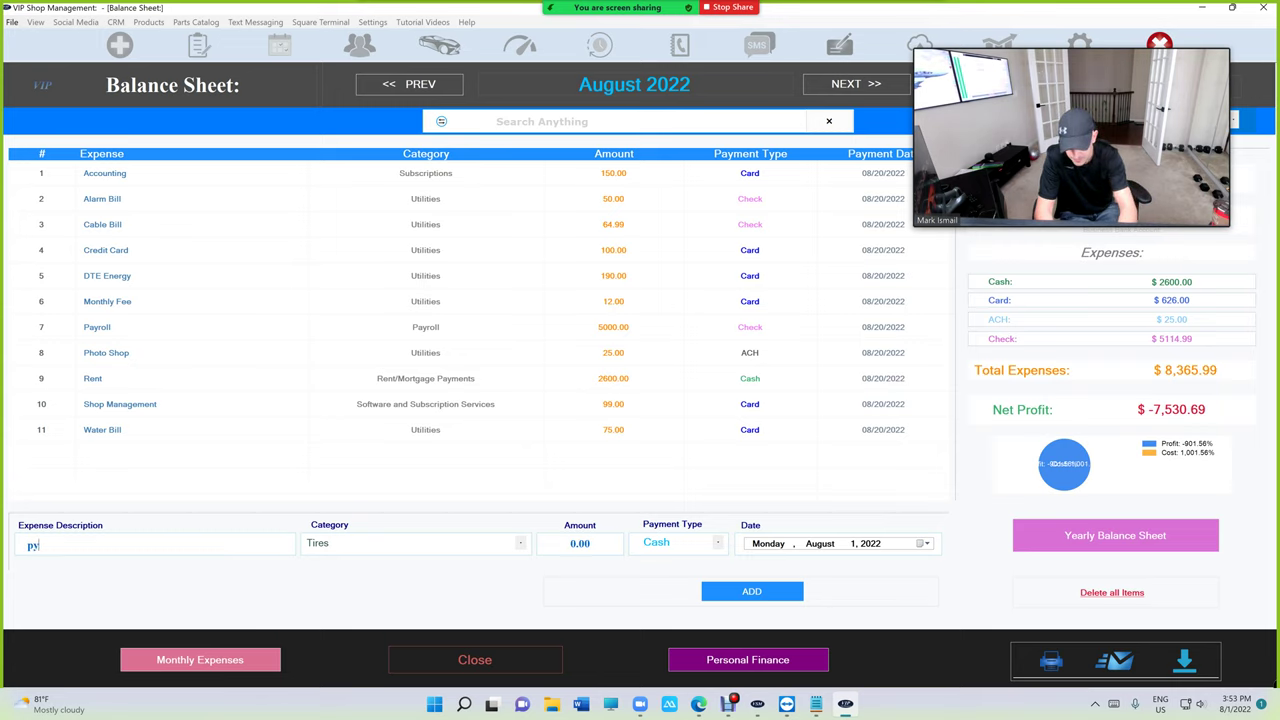
{"action": "type", "text": "yr"}
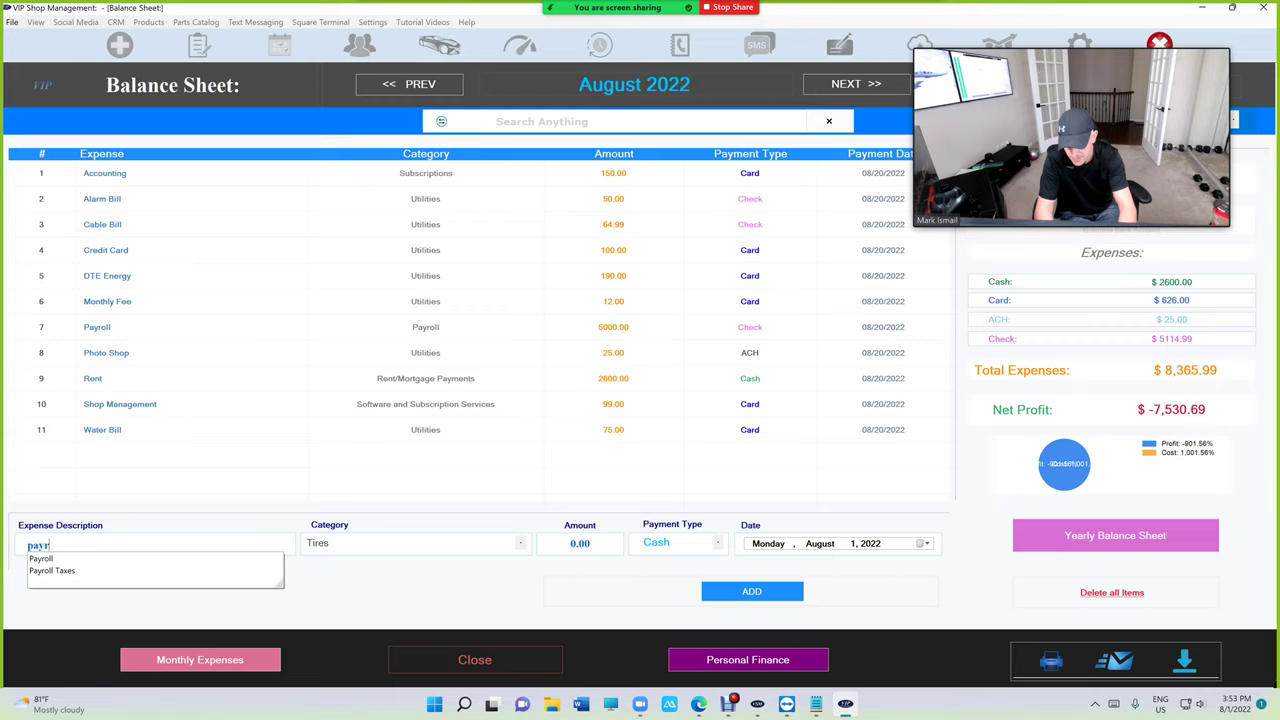
{"action": "type", "text": "oll"}
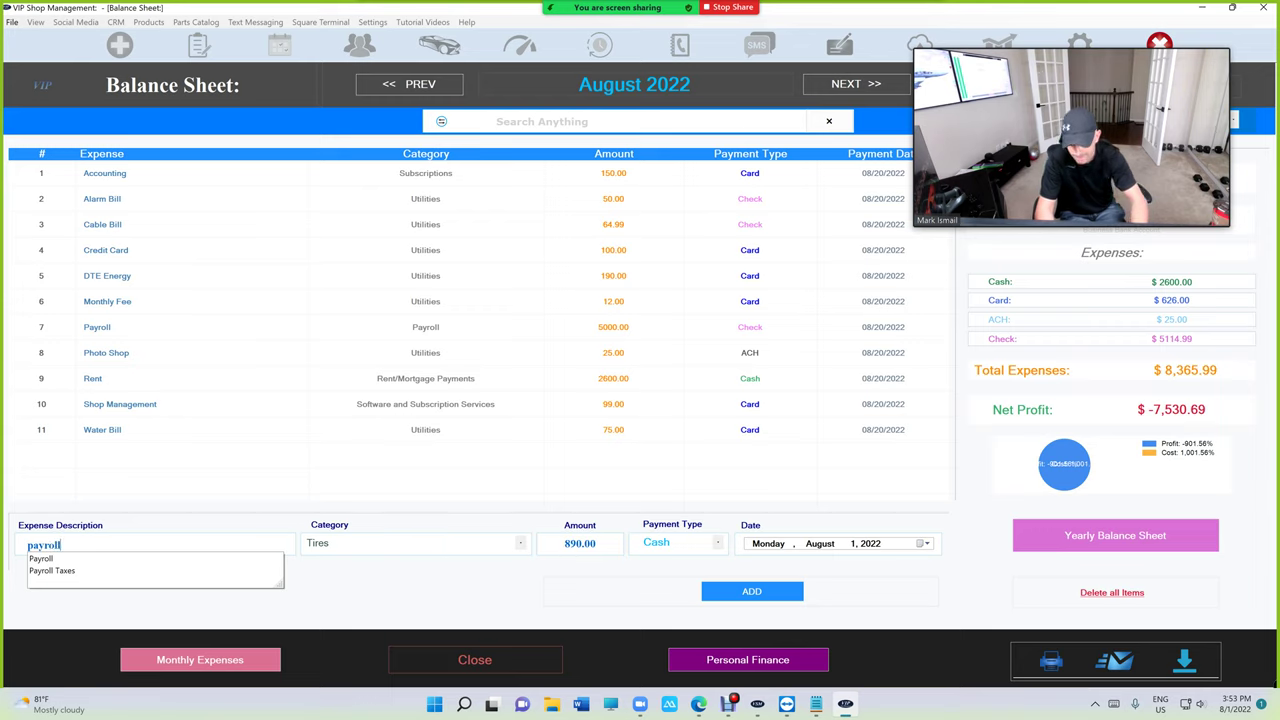
{"action": "key", "text": "Tab"}
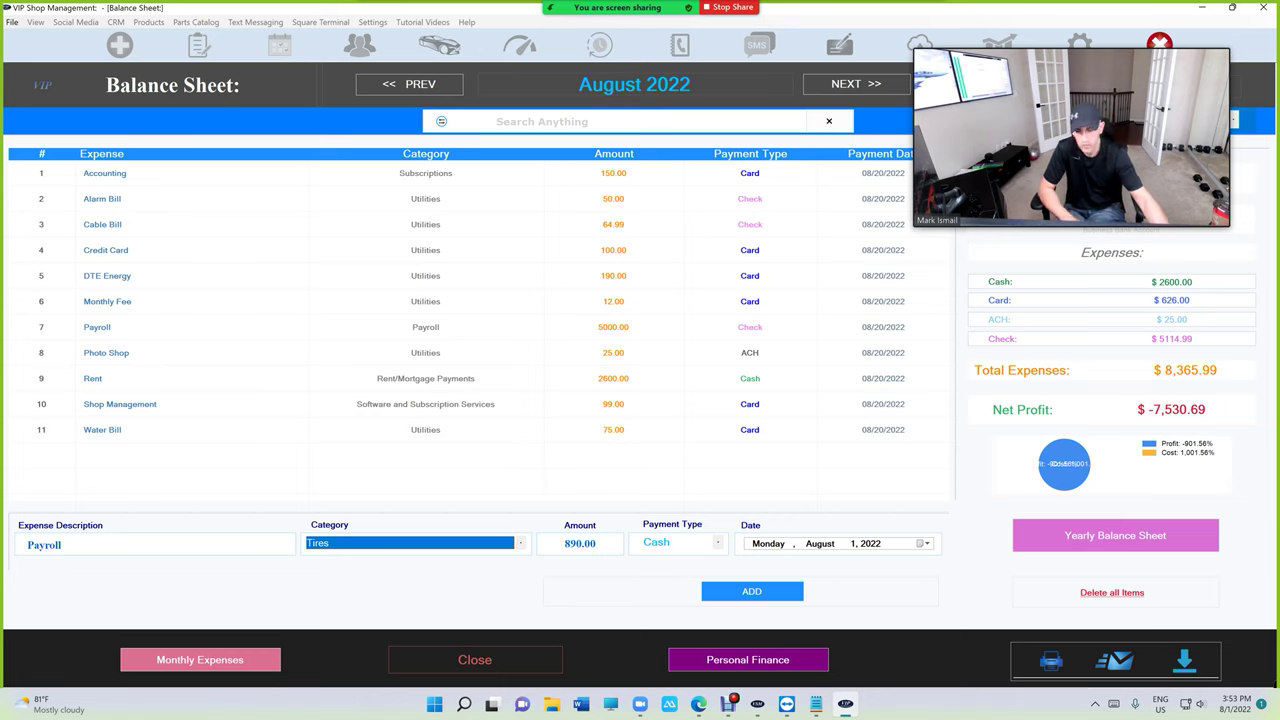
{"action": "left_click", "coordinate": [550, 670]}
List paychecks from July 1 to August 31, 2022 (6502.77 gross), review them, and close the report.
{"action": "left_click", "coordinate": [709, 475]}
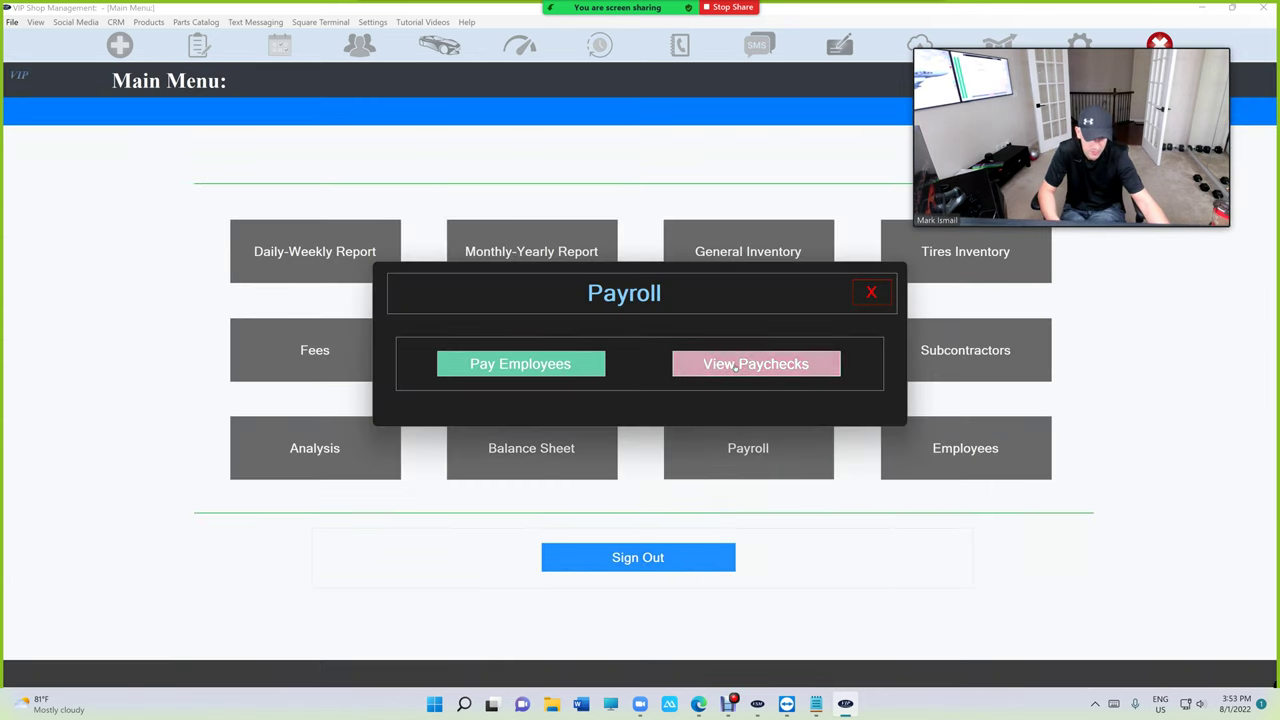
{"action": "left_click", "coordinate": [755, 364]}
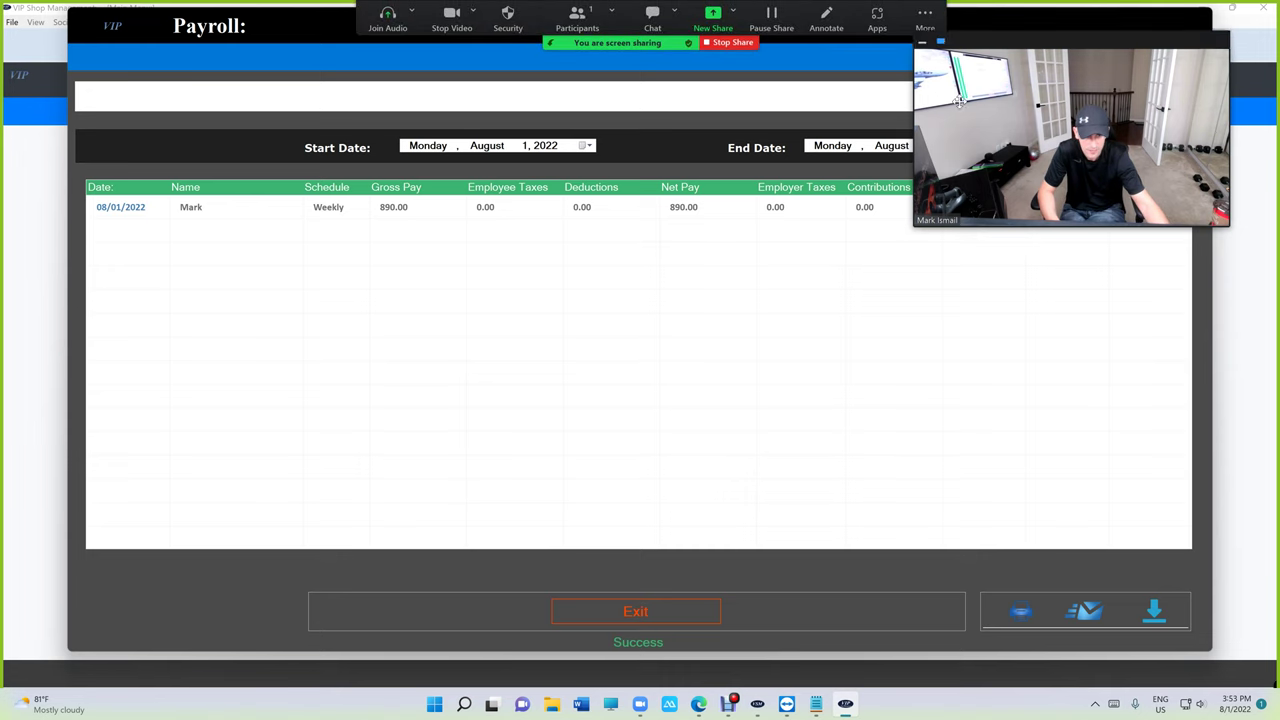
{"action": "left_click", "coordinate": [582, 146]}
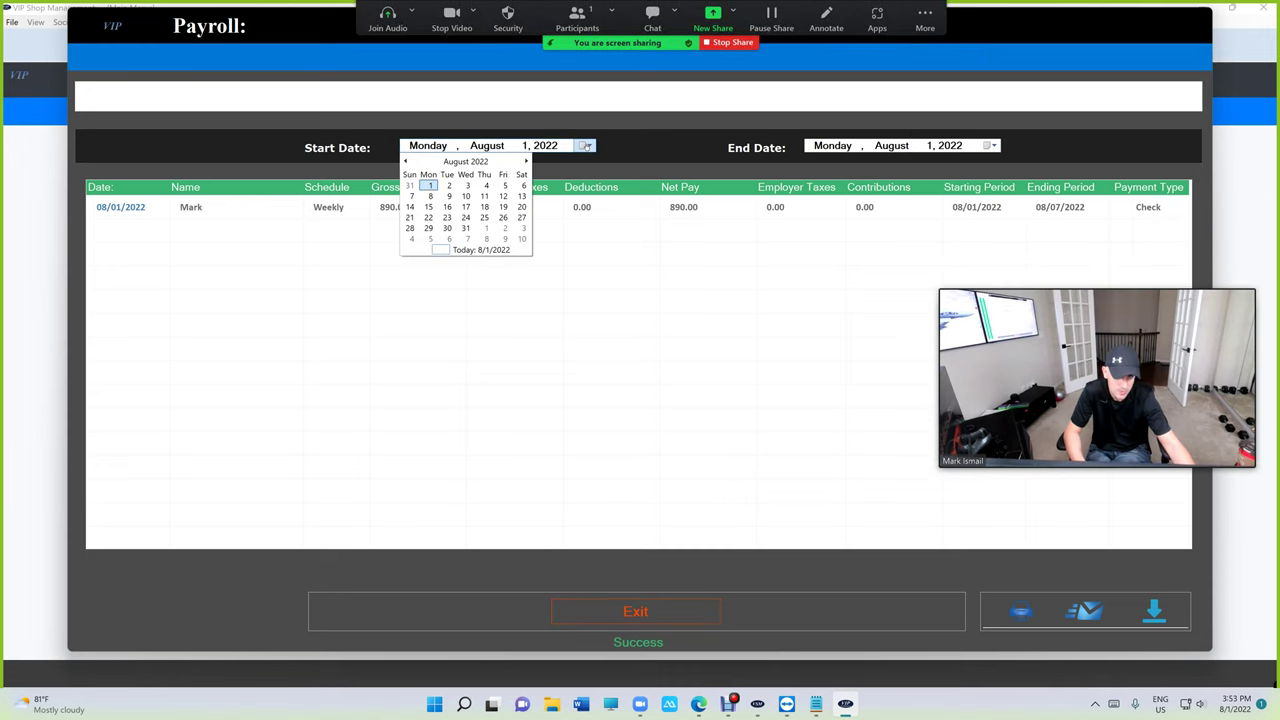
{"action": "left_click", "coordinate": [405, 161]}
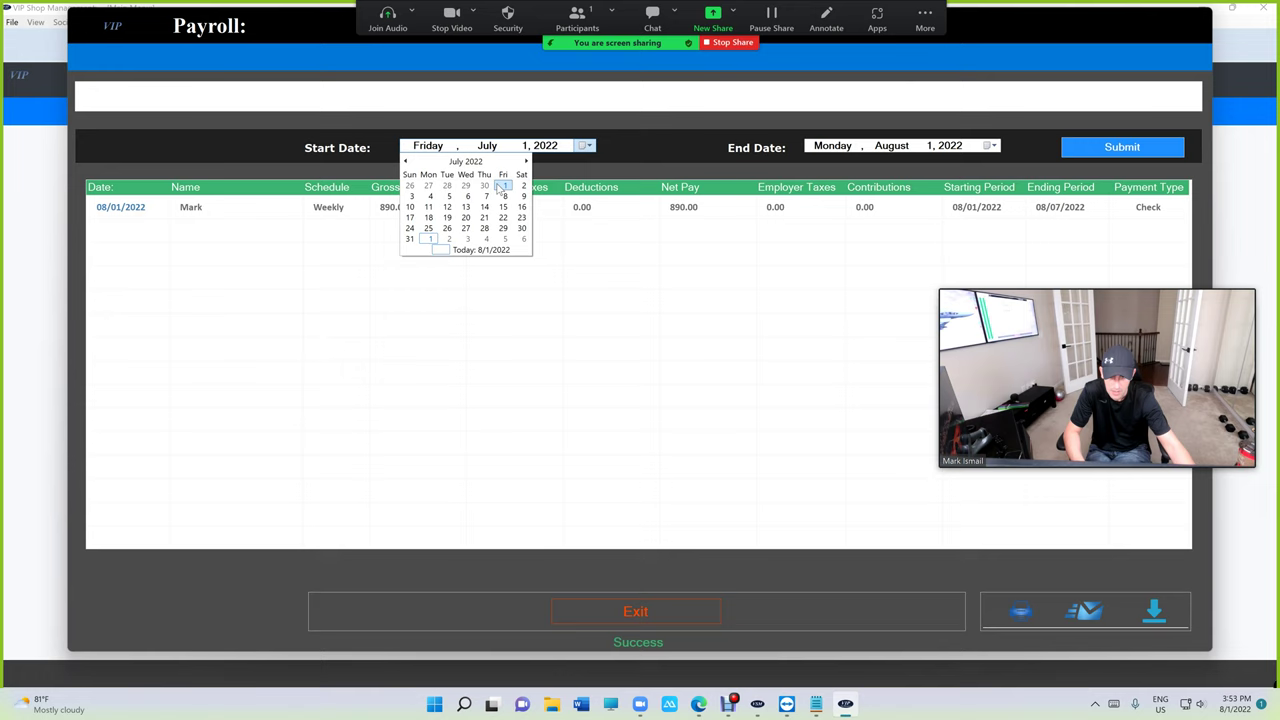
{"action": "left_click", "coordinate": [503, 186]}
{"action": "left_click", "coordinate": [989, 146]}
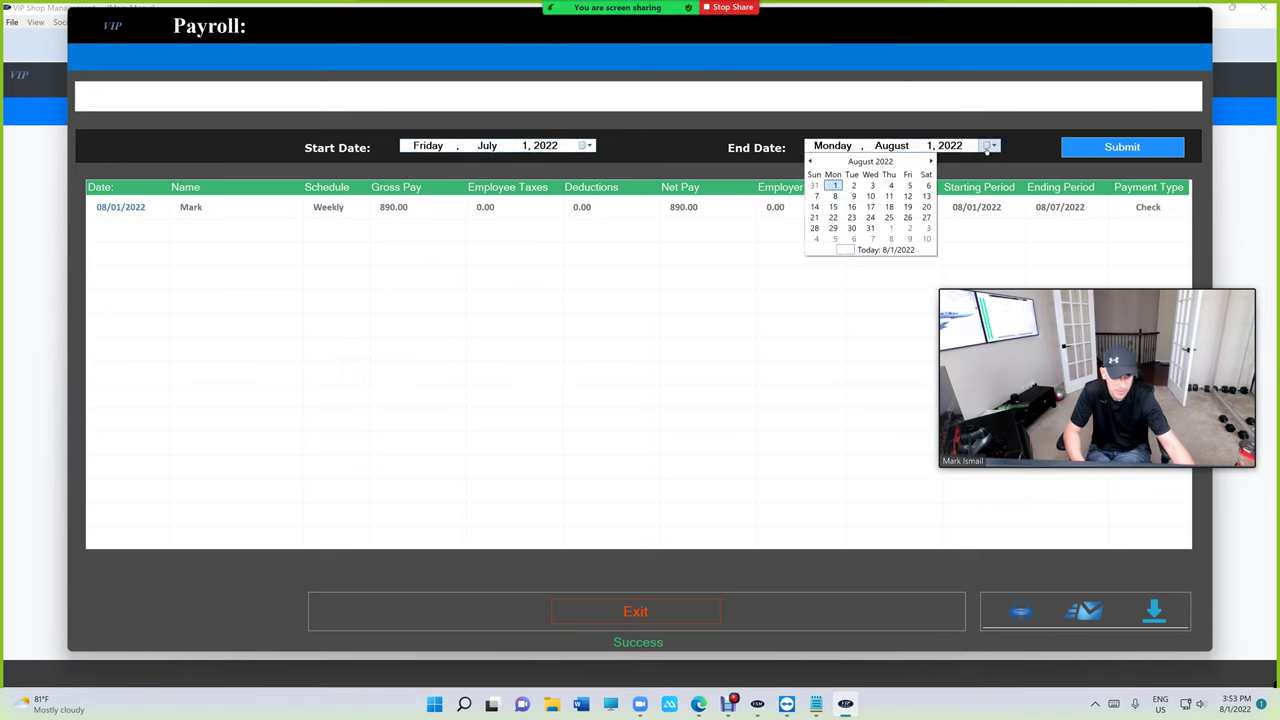
{"action": "left_click", "coordinate": [875, 234]}
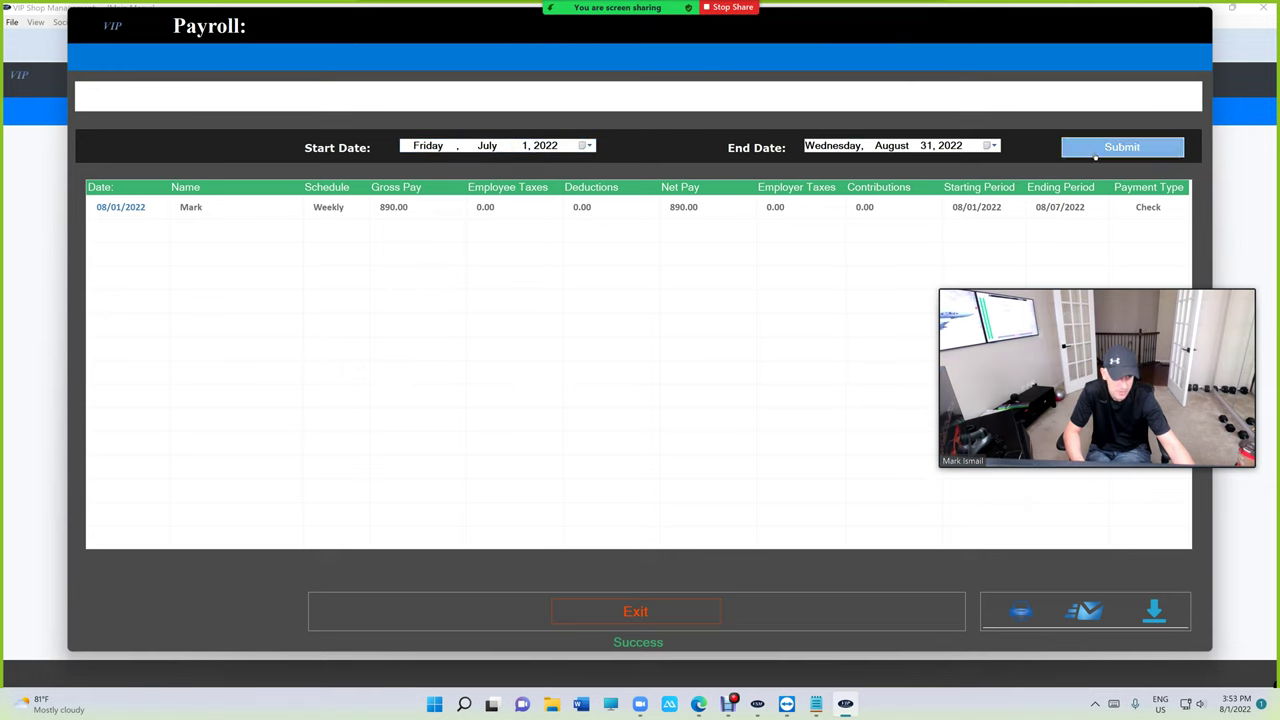
{"action": "left_click", "coordinate": [1122, 146]}
{"action": "scroll", "coordinate": [760, 417], "scroll_direction": "down", "scroll_amount": 5}
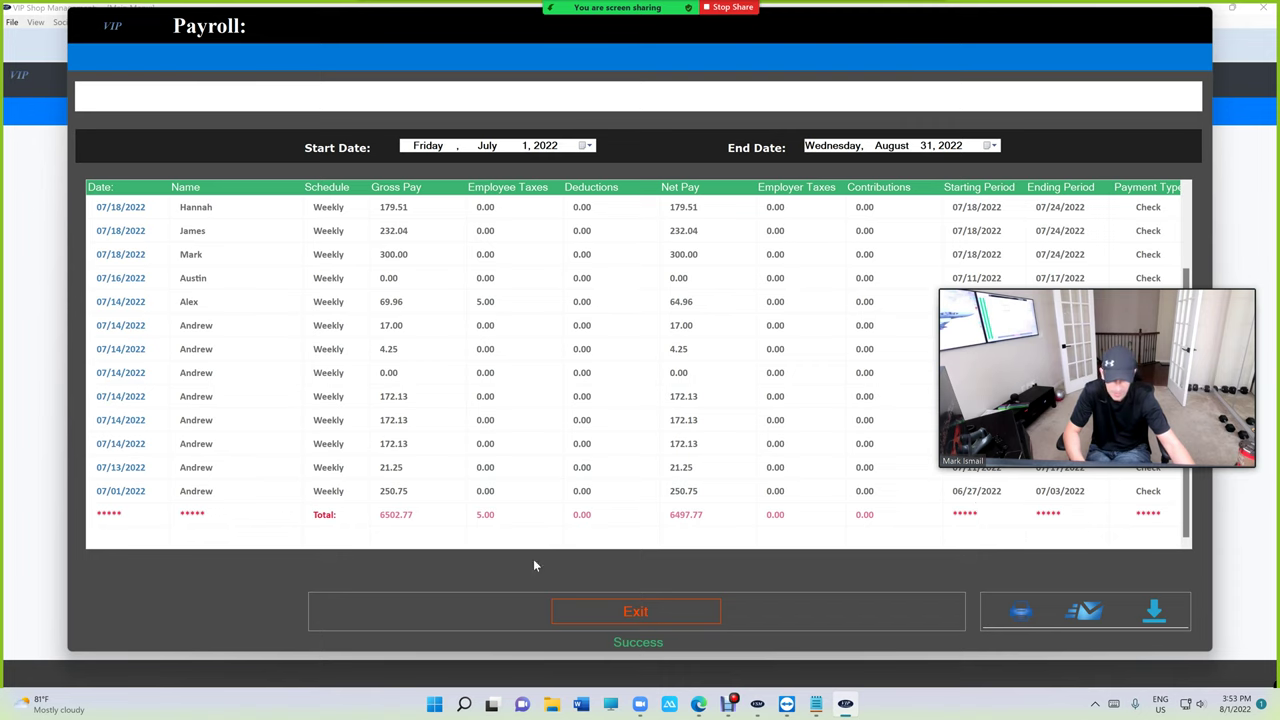
{"action": "left_click", "coordinate": [635, 611]}
Close the payroll options, then open and close the Balance Sheet.
{"action": "left_click", "coordinate": [700, 470]}
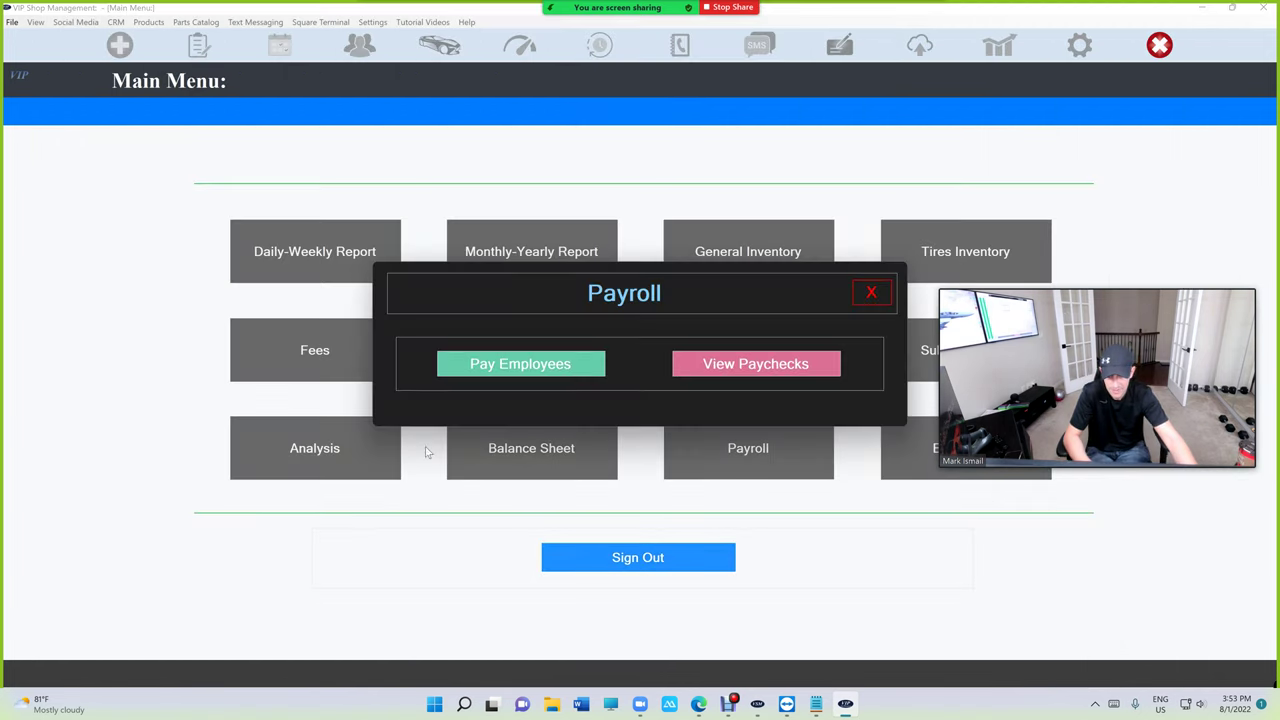
{"action": "left_click", "coordinate": [520, 365]}
{"action": "left_click", "coordinate": [869, 292]}
{"action": "left_click", "coordinate": [510, 462]}
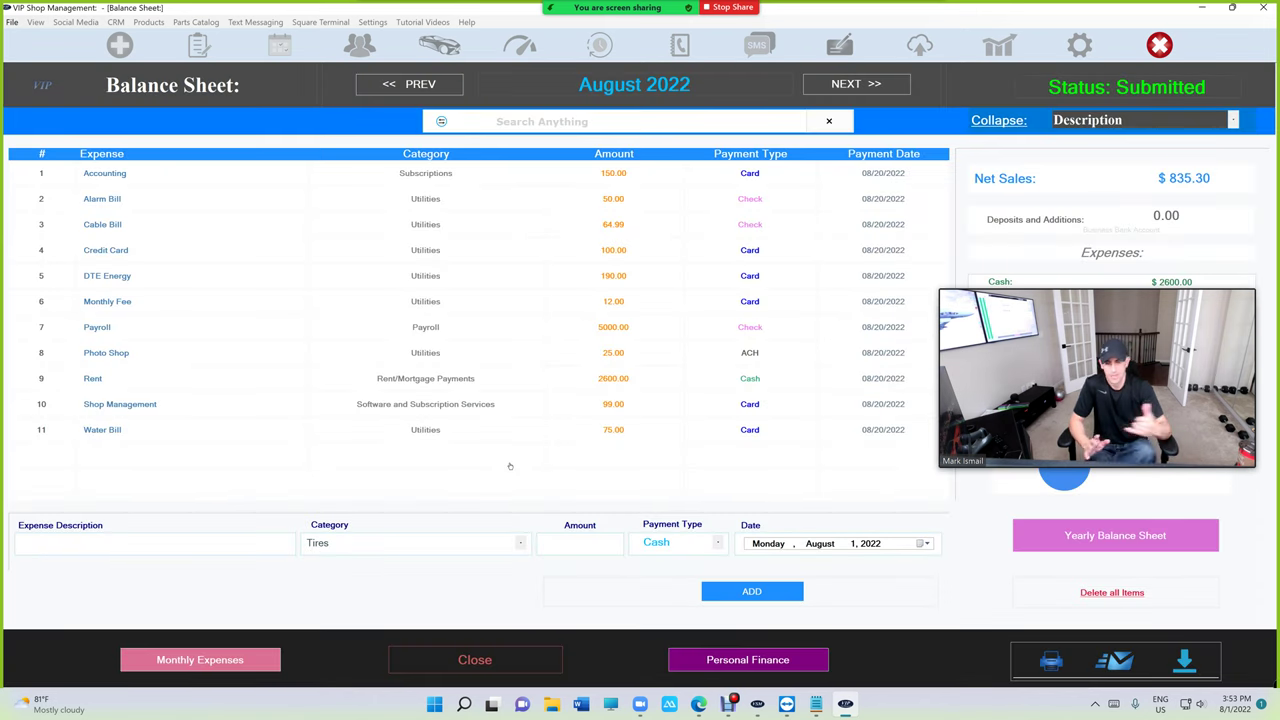
{"action": "left_click", "coordinate": [494, 666]}
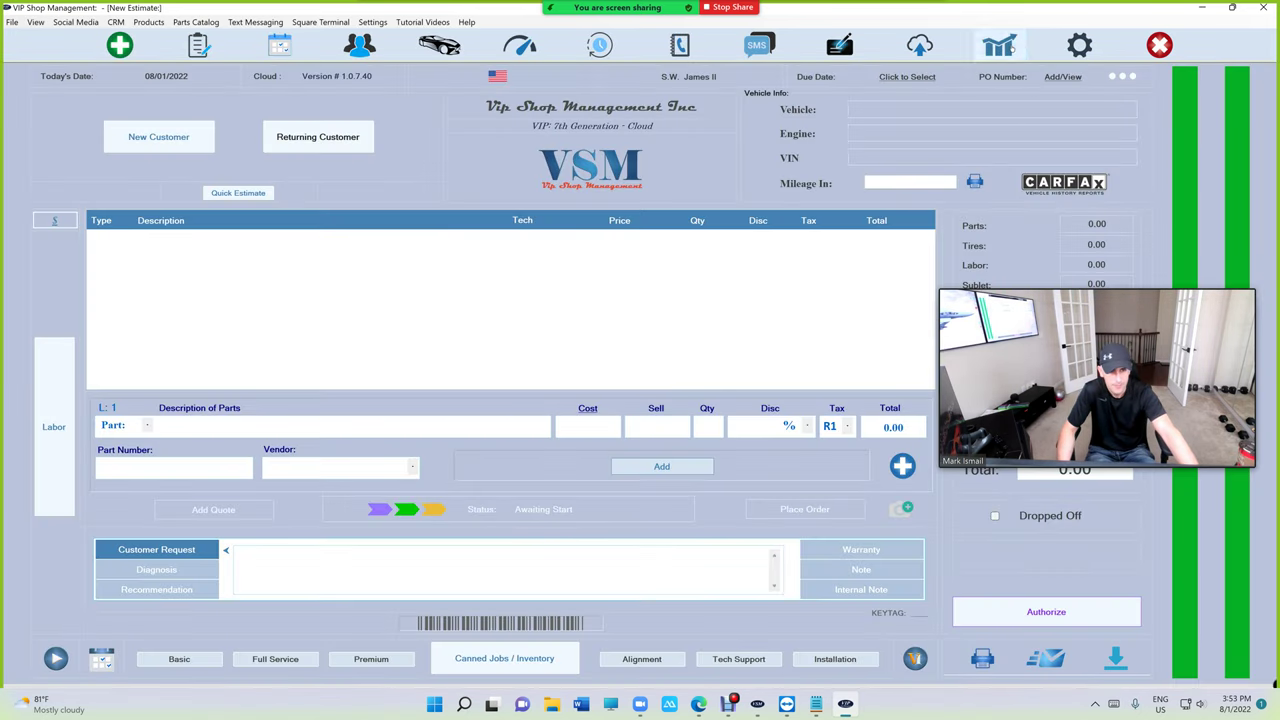
Enter Reports with the passcode and review the August 1, 2022 Daily Report showing $835.30 in sales.
{"action": "left_click", "coordinate": [999, 45]}
{"action": "type", "text": "****"}
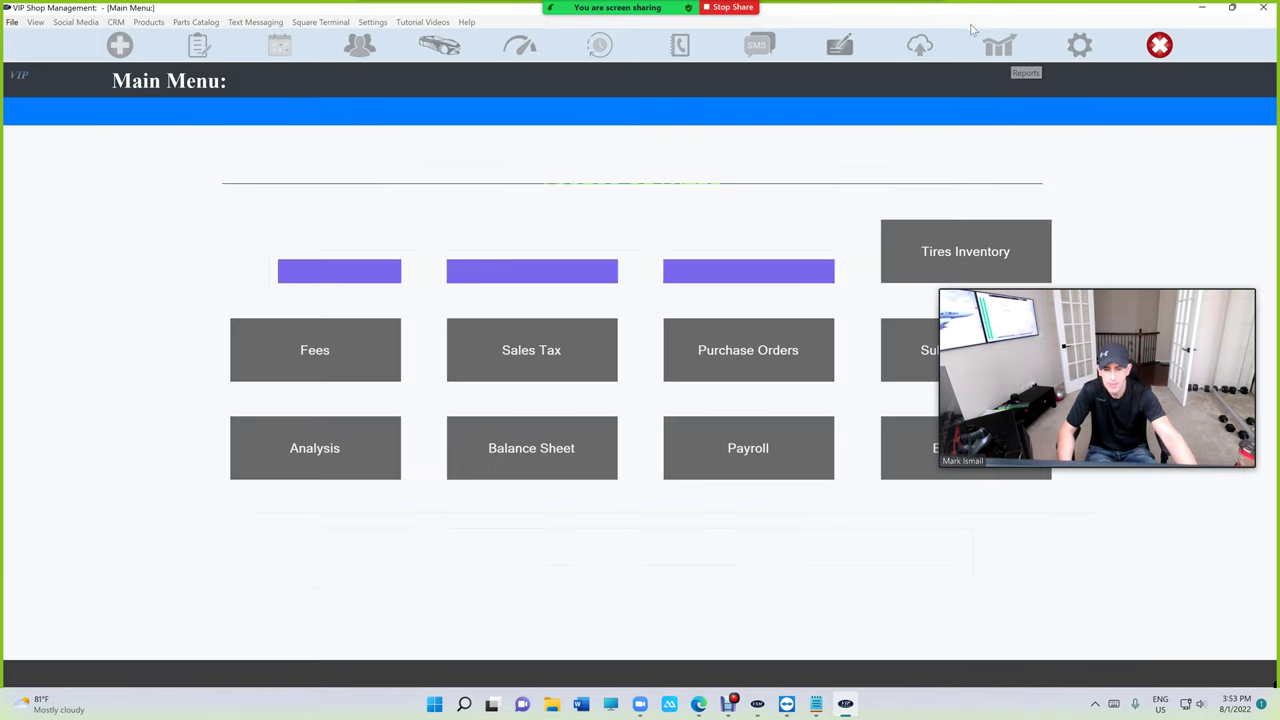
{"action": "left_click", "coordinate": [343, 264]}
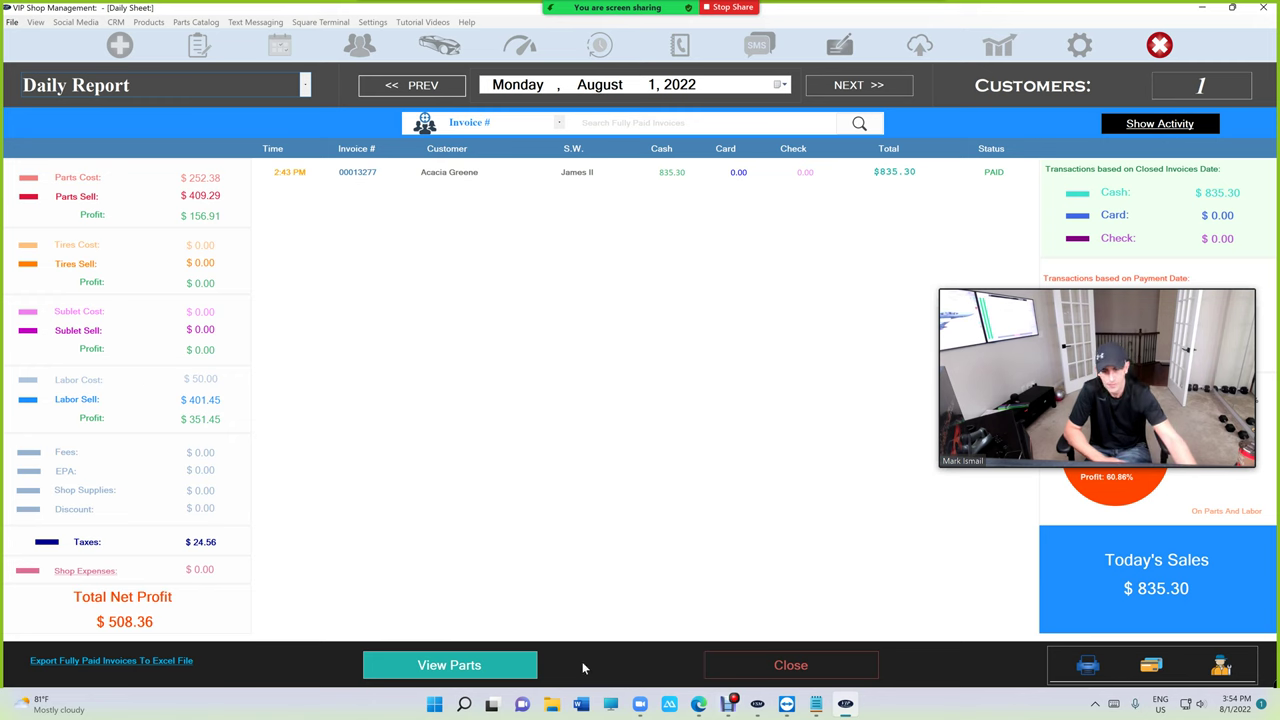
{"action": "left_click", "coordinate": [824, 665]}
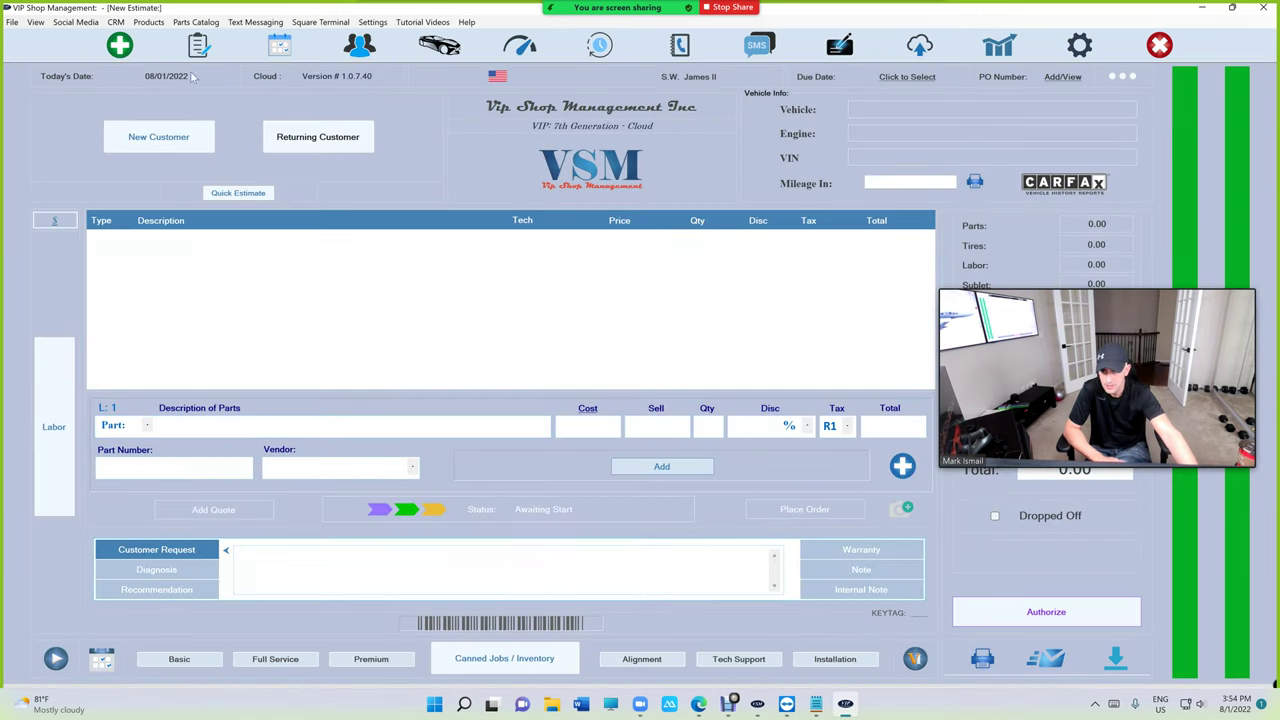
Open WorkFlow estimate 00014116 for the 2012 Chevrolet Malibu and view its $308.60 print preview.
{"action": "left_click", "coordinate": [198, 45]}
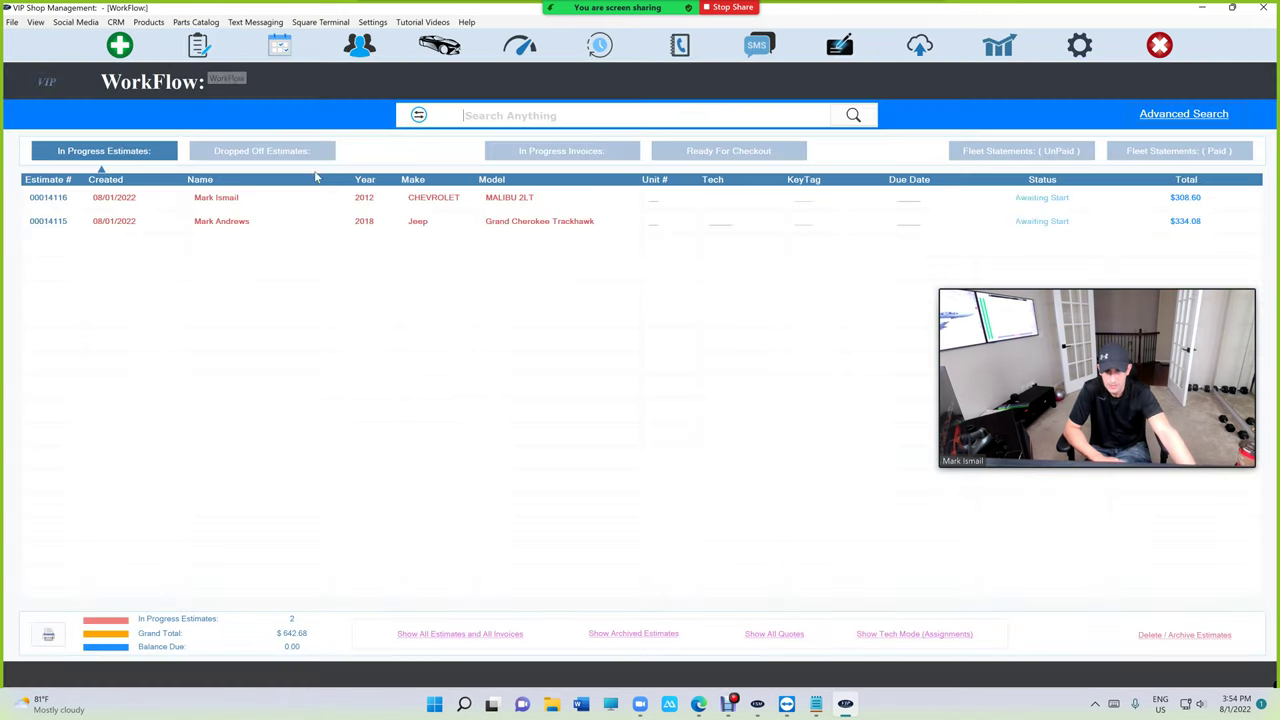
{"action": "double_click", "coordinate": [435, 203]}
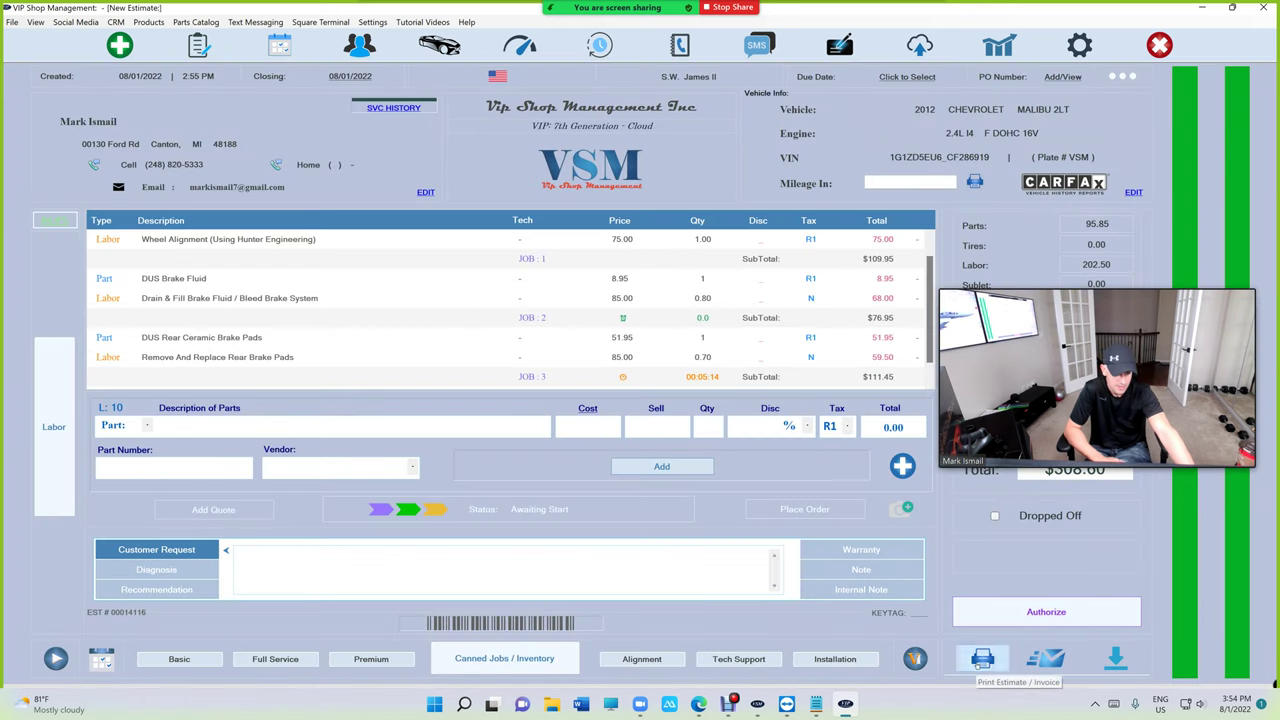
{"action": "left_click", "coordinate": [980, 658]}
{"action": "left_click", "coordinate": [441, 410]}
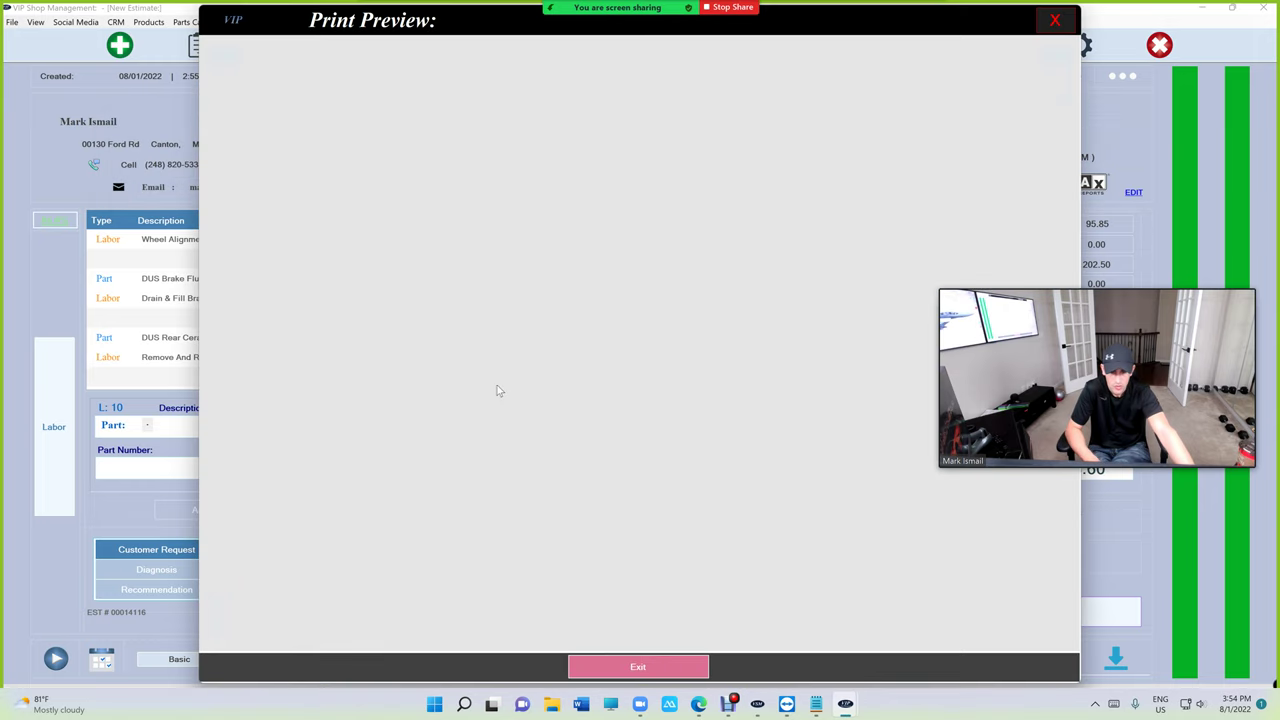
{"action": "scroll", "coordinate": [510, 396], "scroll_direction": "down", "scroll_amount": 2}
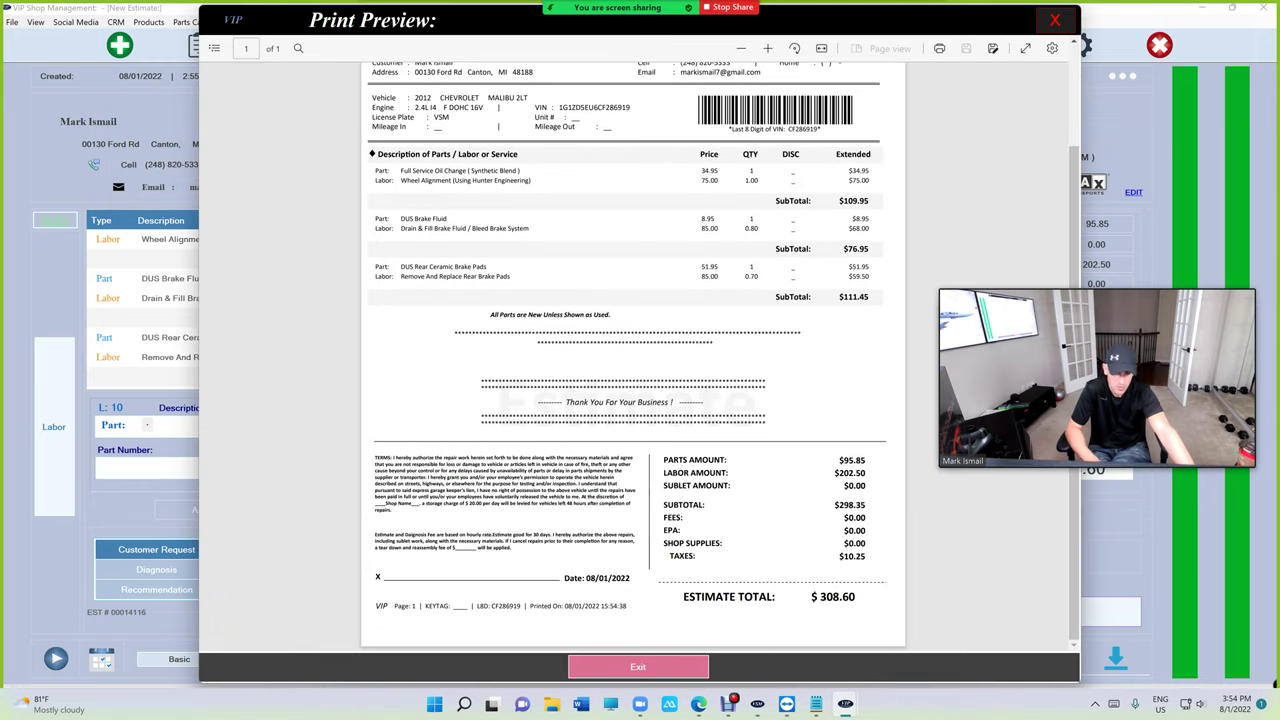
{"action": "scroll", "coordinate": [517, 455], "scroll_direction": "up", "scroll_amount": 2}
{"action": "scroll", "coordinate": [517, 455], "scroll_direction": "down", "scroll_amount": 2}
{"action": "scroll", "coordinate": [633, 355], "scroll_direction": "up", "scroll_amount": 2}
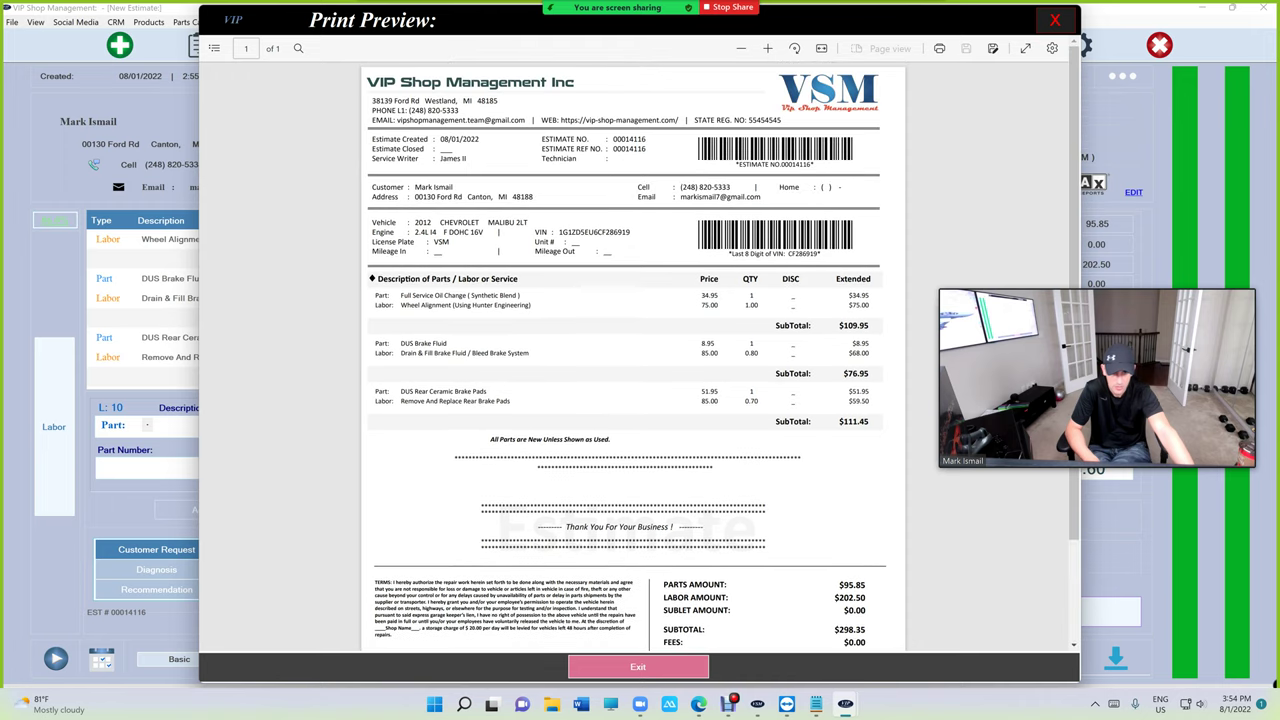